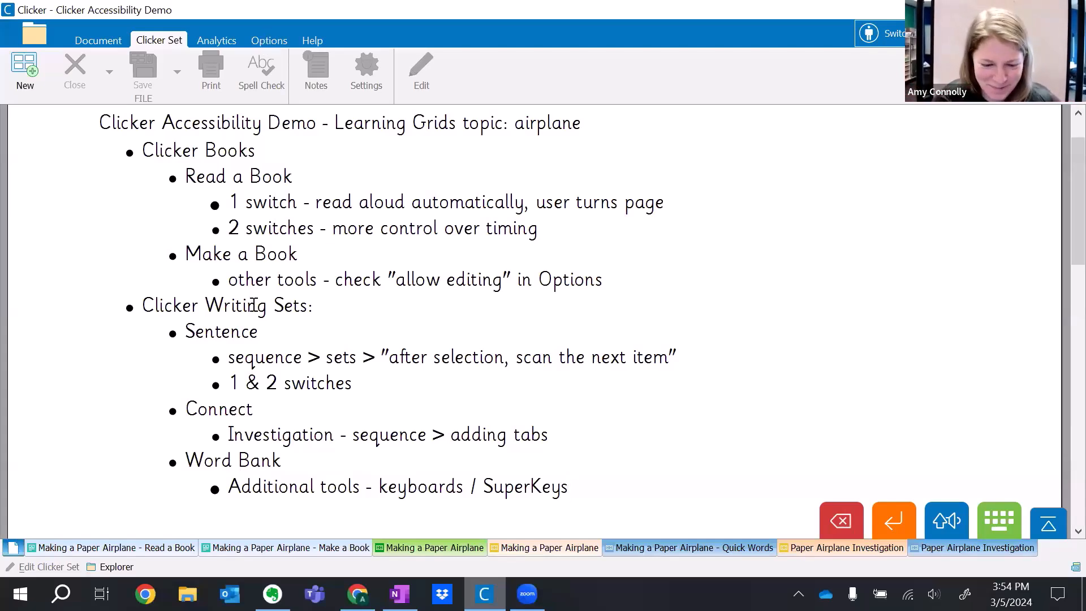
Open the green Making a Paper Airplane sentence set, turn off switch access, and add four blank lines at the document's end.
{"action": "left_click", "coordinate": [420, 548]}
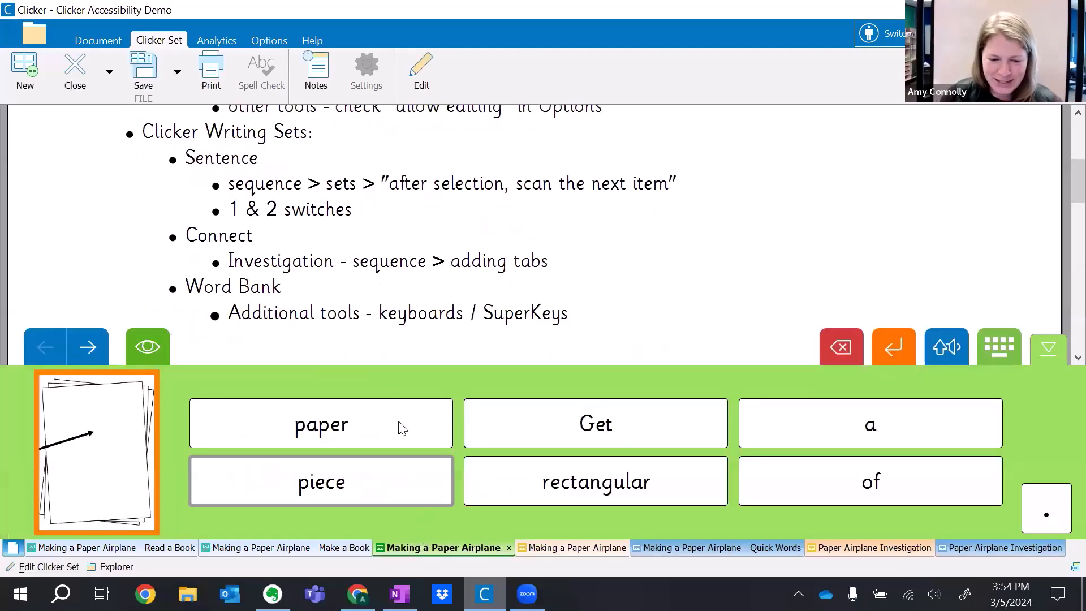
{"action": "left_click", "coordinate": [917, 34]}
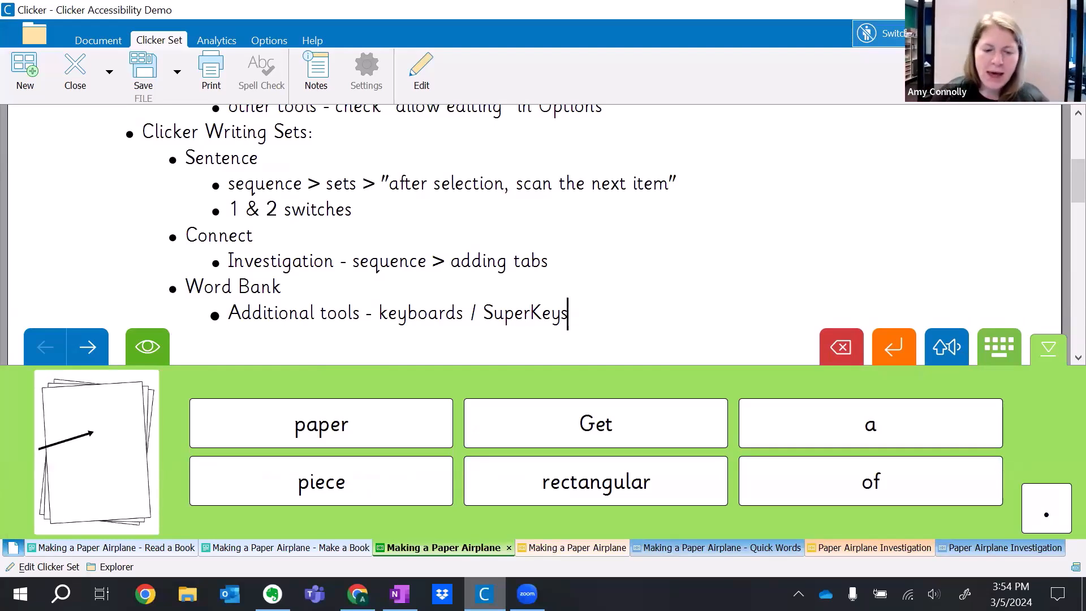
{"action": "key", "text": "Return"}
{"action": "key", "text": "Return"}
{"action": "key", "text": "Return"}
{"action": "key", "text": "Return"}
{"action": "key", "text": "Return"}
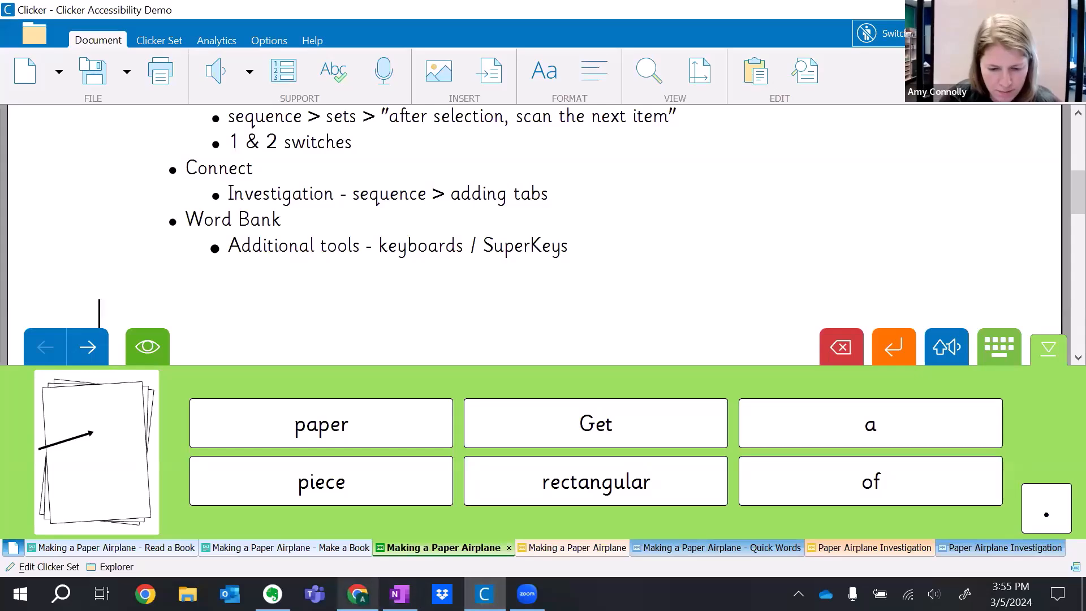
Switch to the Google Slides presentation in Chrome and present slide 20 on scaffolds for sentence building and writing.
{"action": "left_click", "coordinate": [357, 593]}
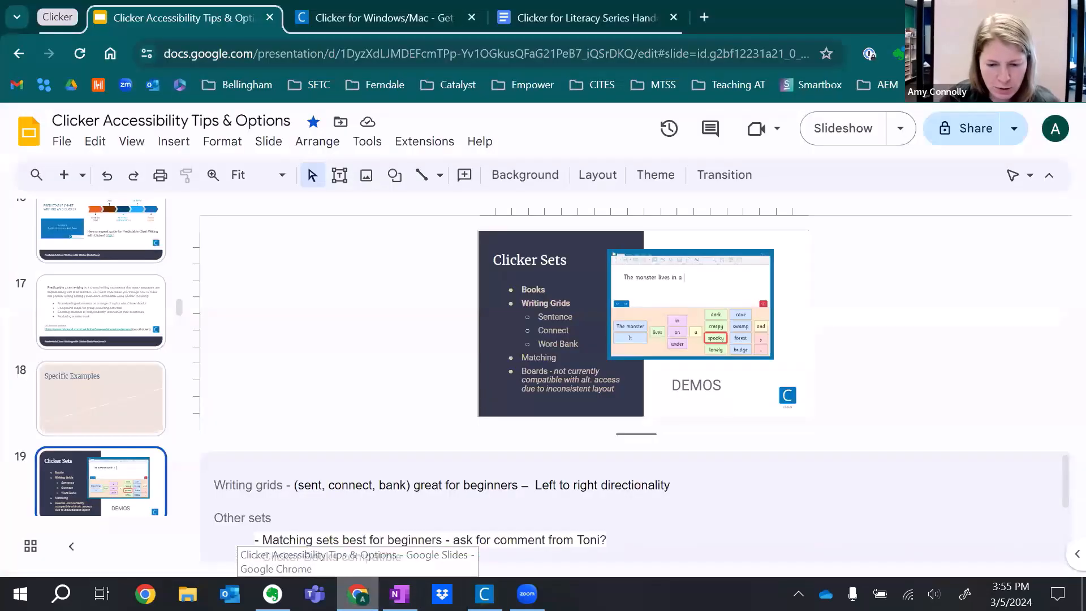
{"action": "scroll", "coordinate": [111, 420], "scroll_direction": "down", "scroll_amount": 3}
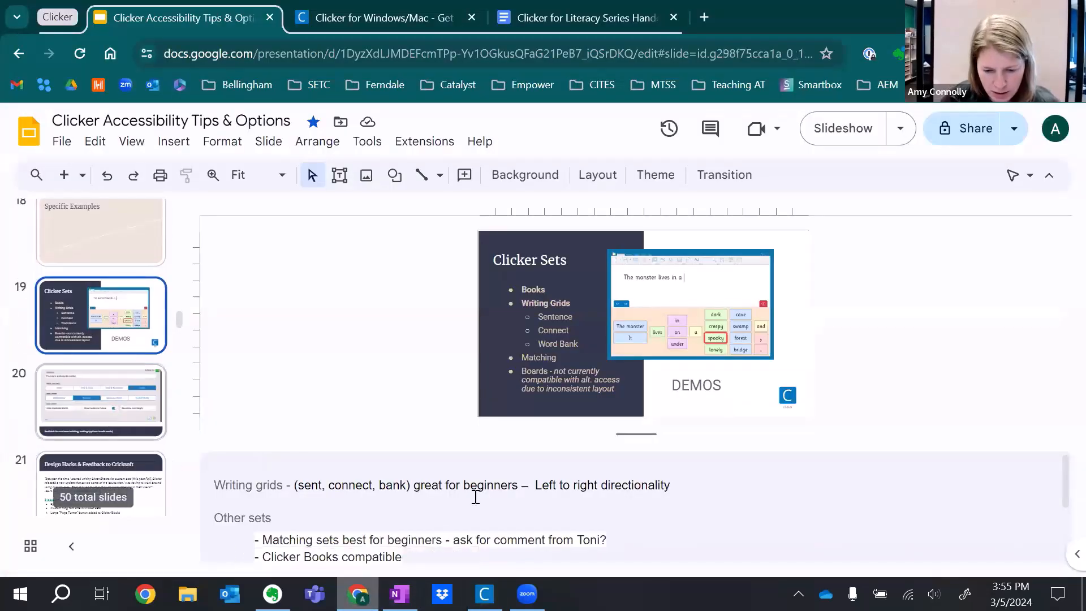
{"action": "key", "text": "Down"}
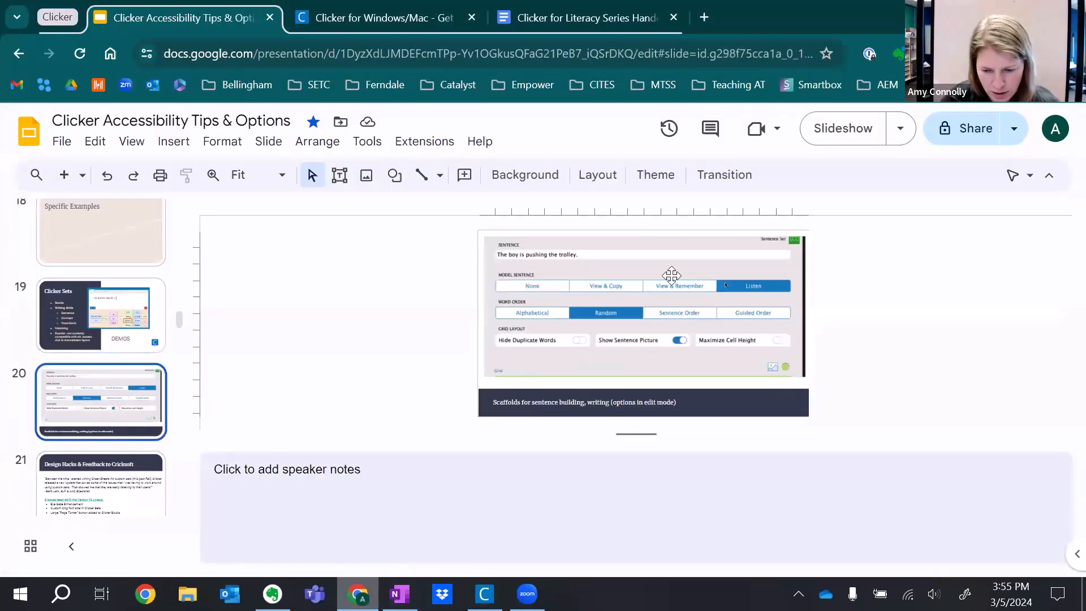
{"action": "left_click", "coordinate": [834, 130]}
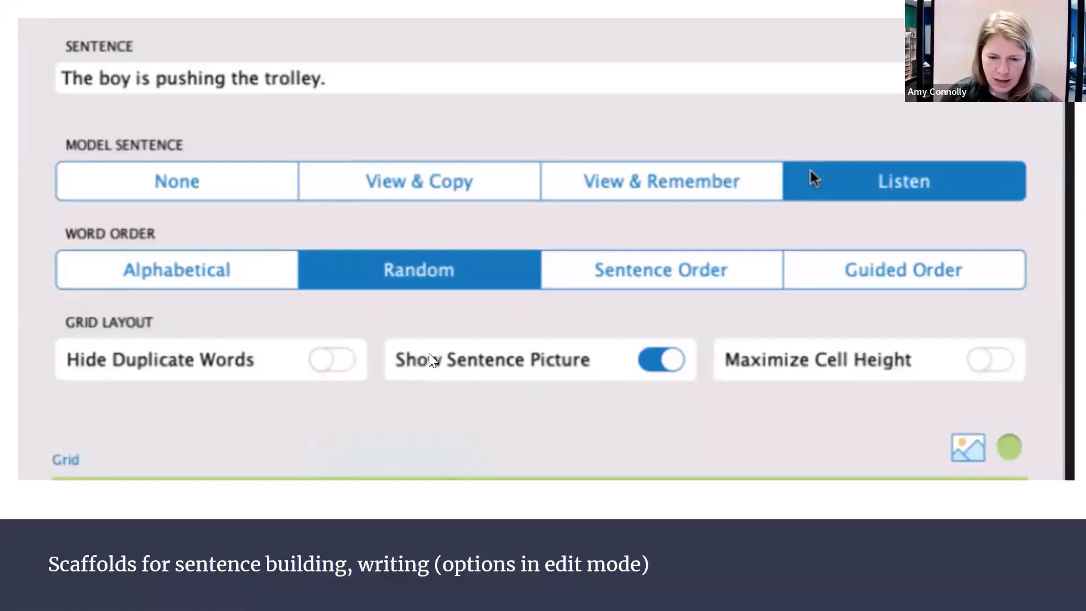
{"action": "key", "text": "Escape"}
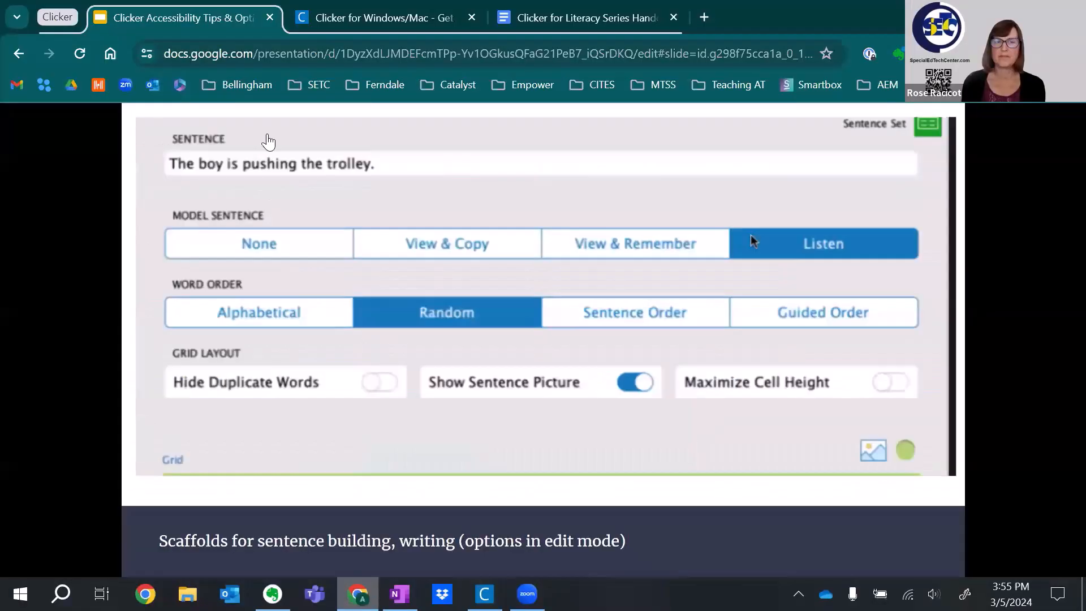
Return to Clicker, turn switch access back on, and insert the paper picture and the word "Get" by scanning.
{"action": "left_click", "coordinate": [484, 593]}
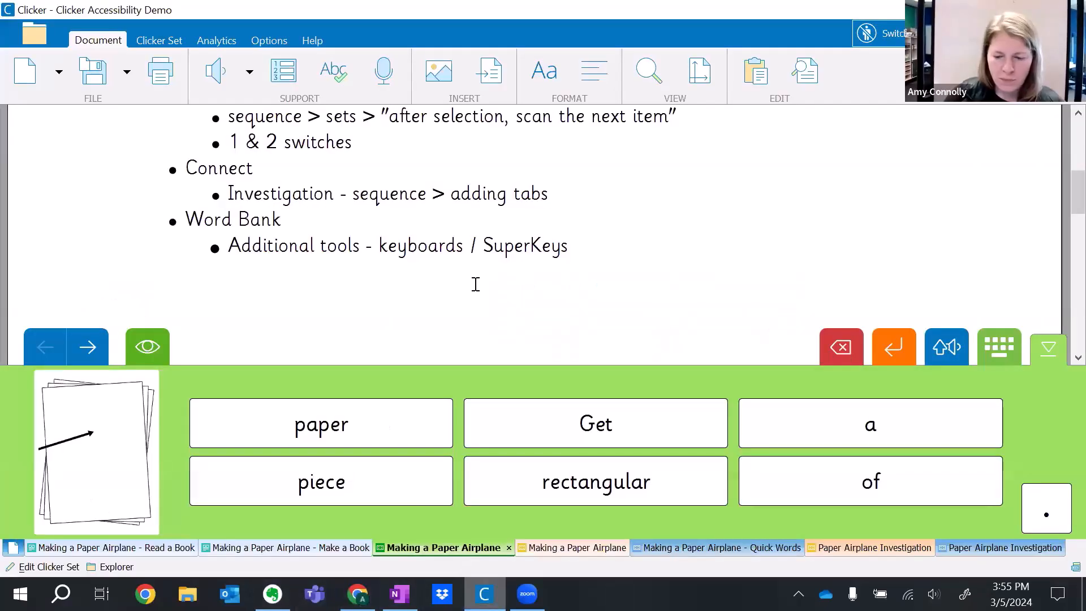
{"action": "scroll", "coordinate": [475, 283], "scroll_direction": "down", "scroll_amount": 5}
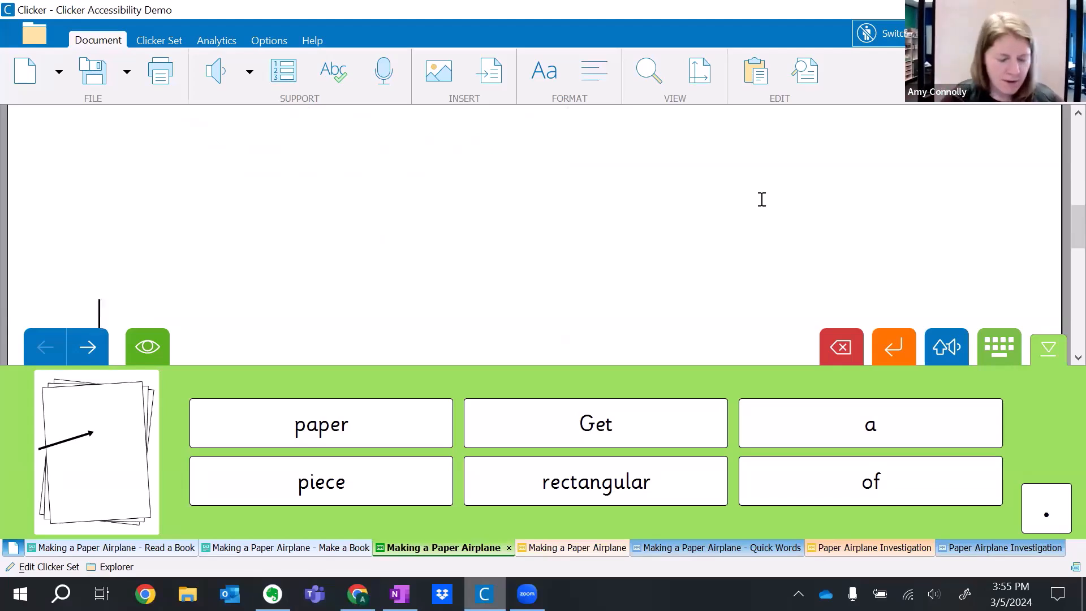
{"action": "left_click", "coordinate": [876, 34]}
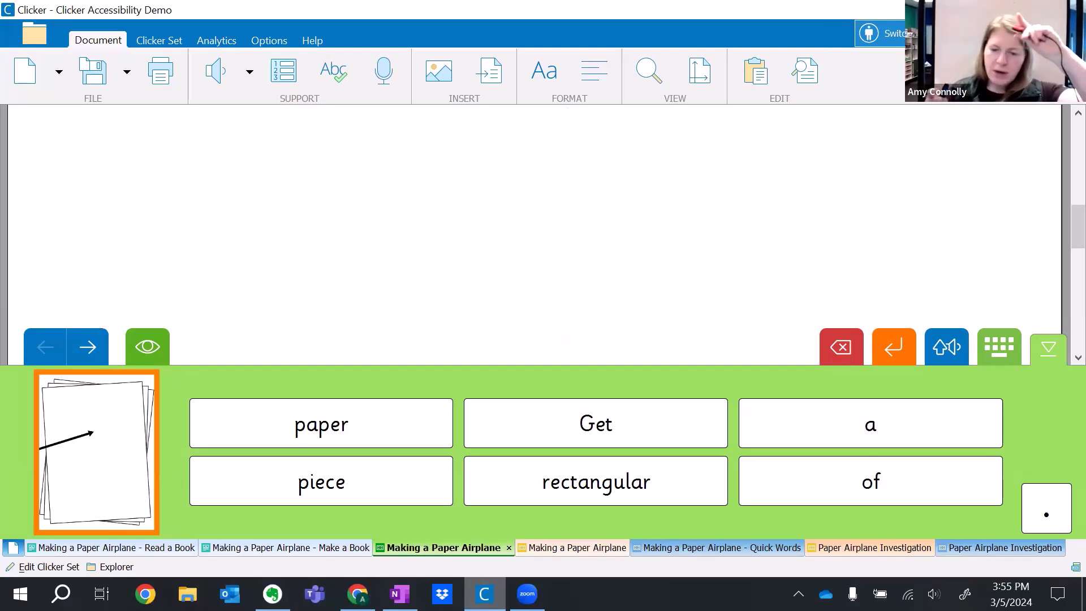
{"action": "key", "text": "Return"}
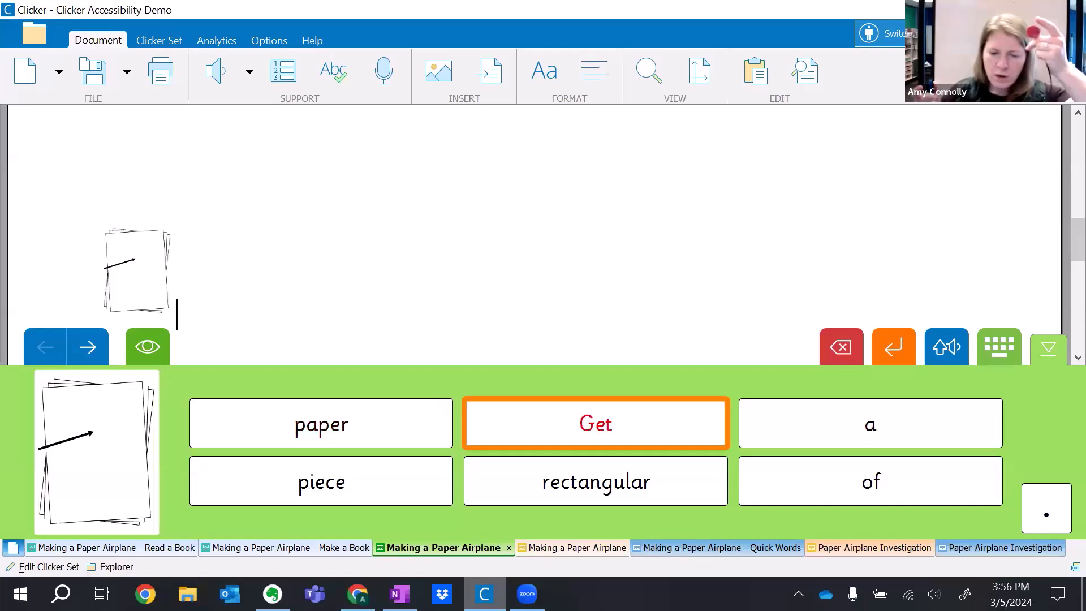
{"action": "key", "text": "space"}
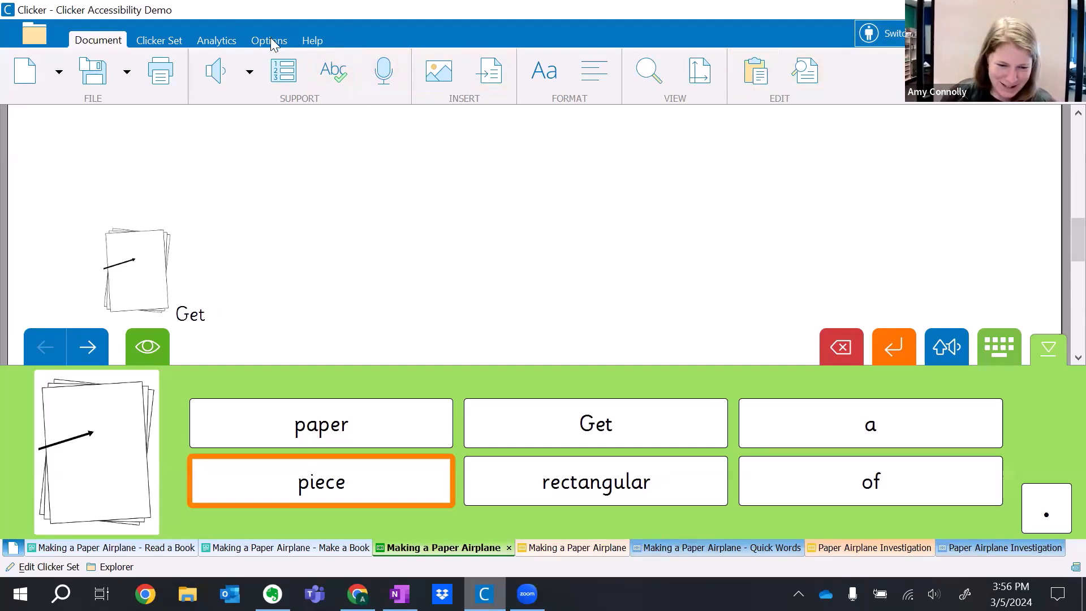
Set the first grid's word order to Sentence Order in edit mode and return to the writing view.
{"action": "left_click", "coordinate": [158, 41]}
{"action": "left_click", "coordinate": [419, 68]}
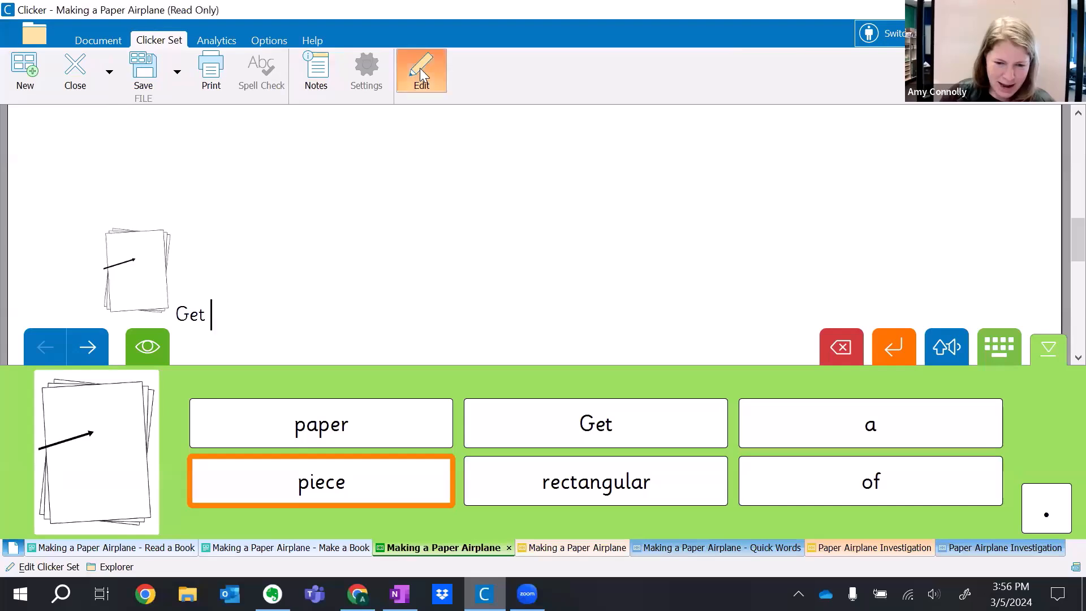
{"action": "left_click", "coordinate": [816, 307]}
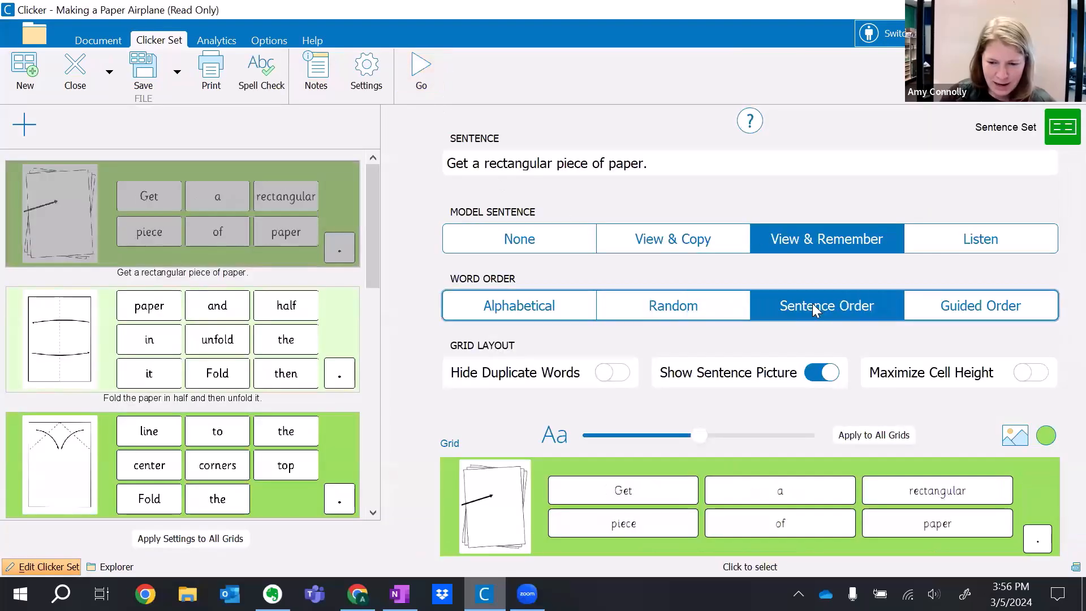
{"action": "left_click", "coordinate": [429, 78]}
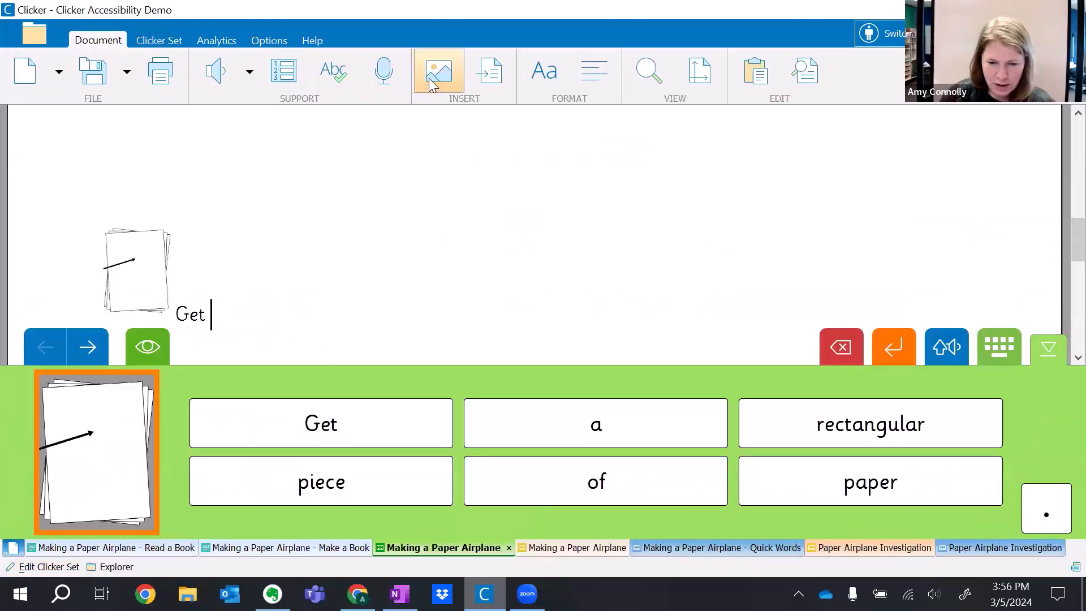
Delete the word "Get" and build the sentence "Get a piece of paper." beside the picture with switch scanning.
{"action": "key", "text": "BackSpace"}
{"action": "key", "text": "BackSpace"}
{"action": "key", "text": "BackSpace"}
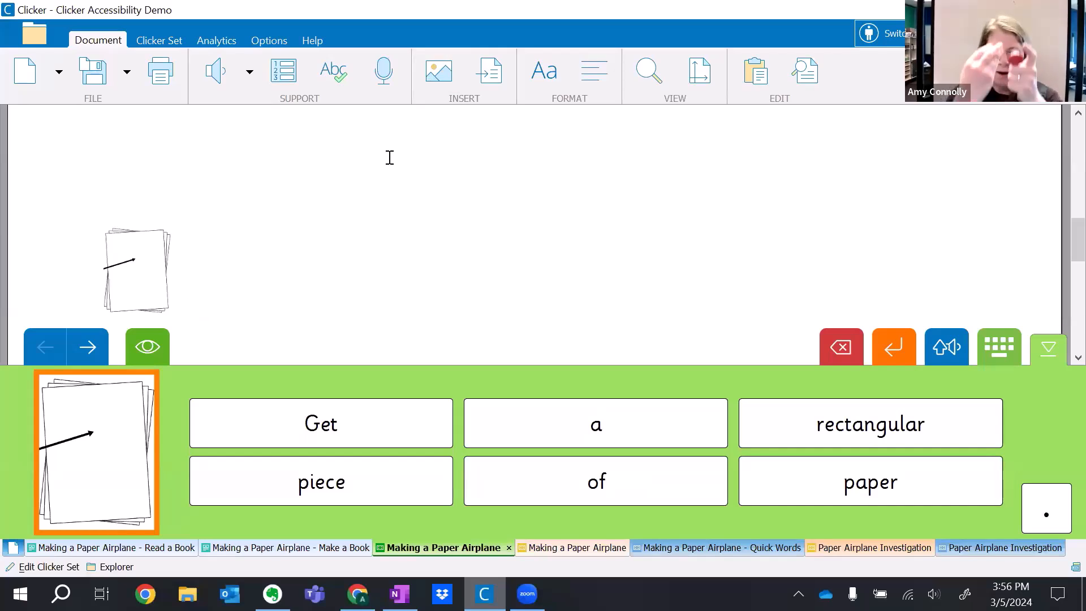
{"action": "key", "text": "space"}
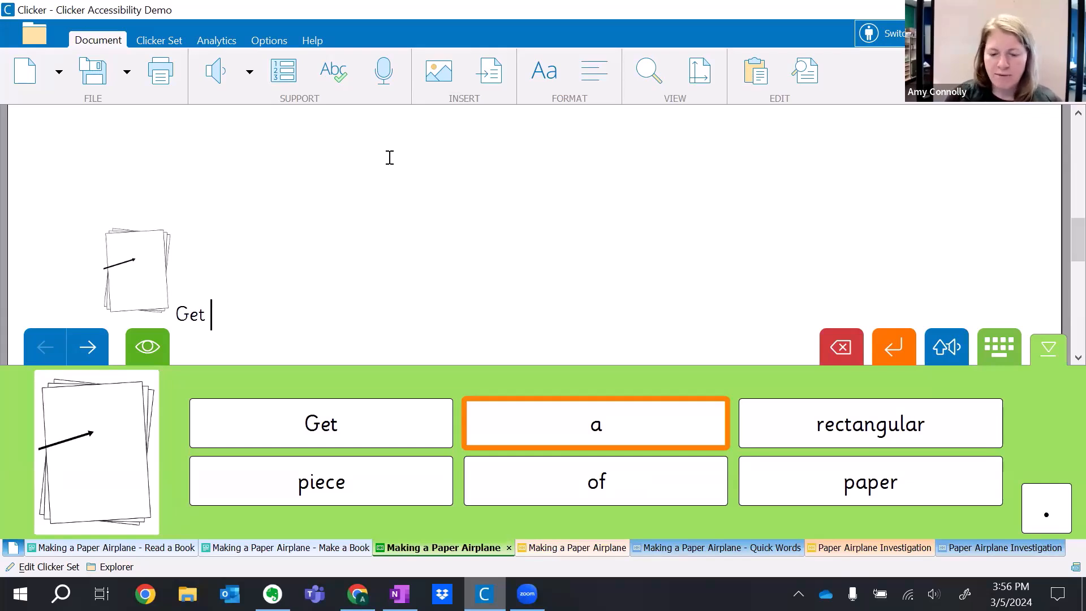
{"action": "key", "text": "space"}
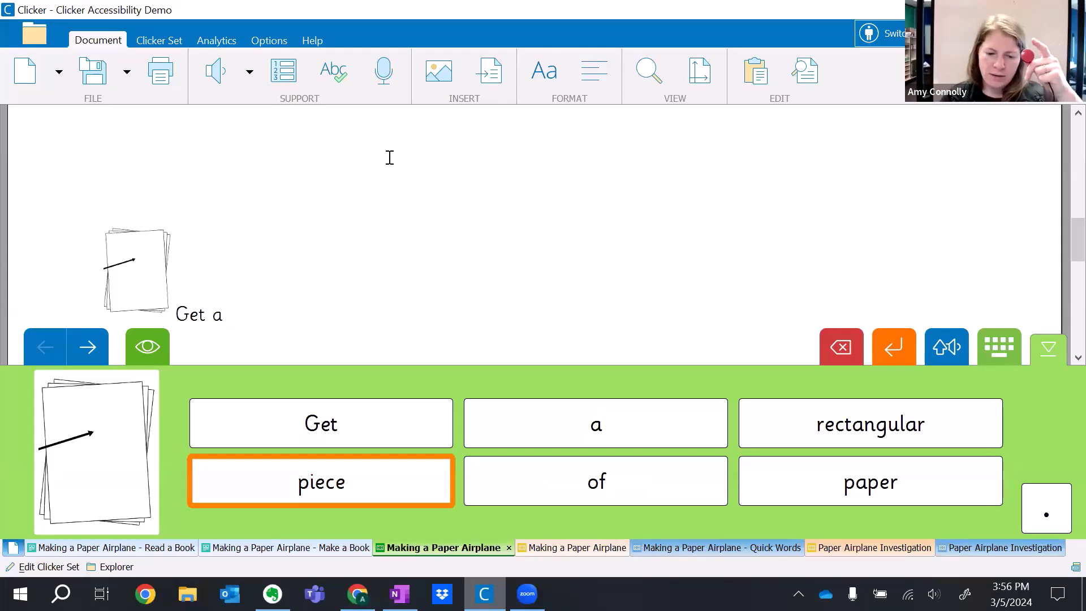
{"action": "key", "text": "space"}
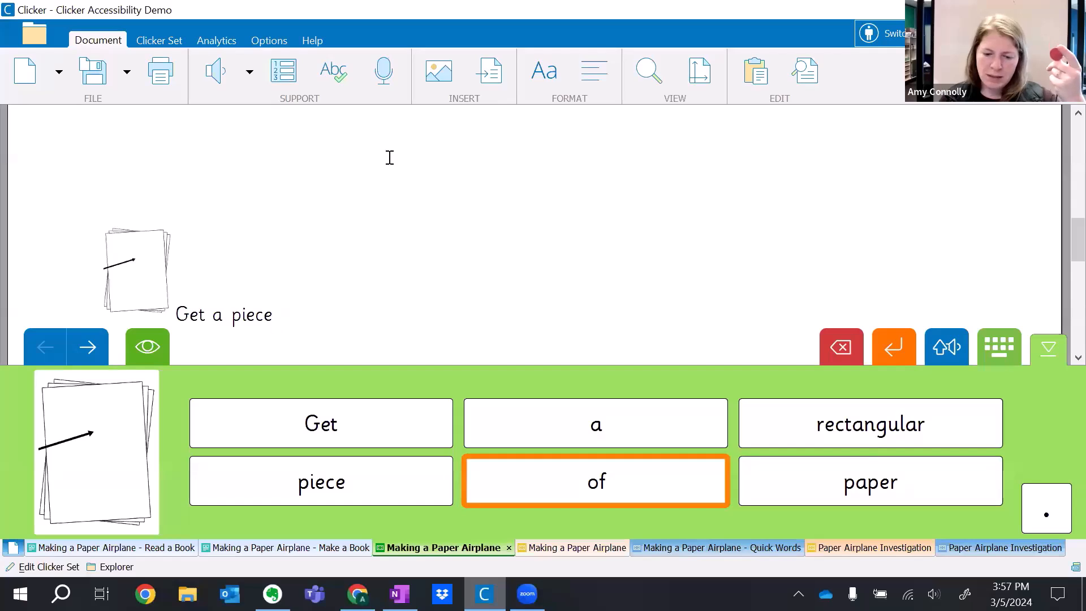
{"action": "key", "text": "space"}
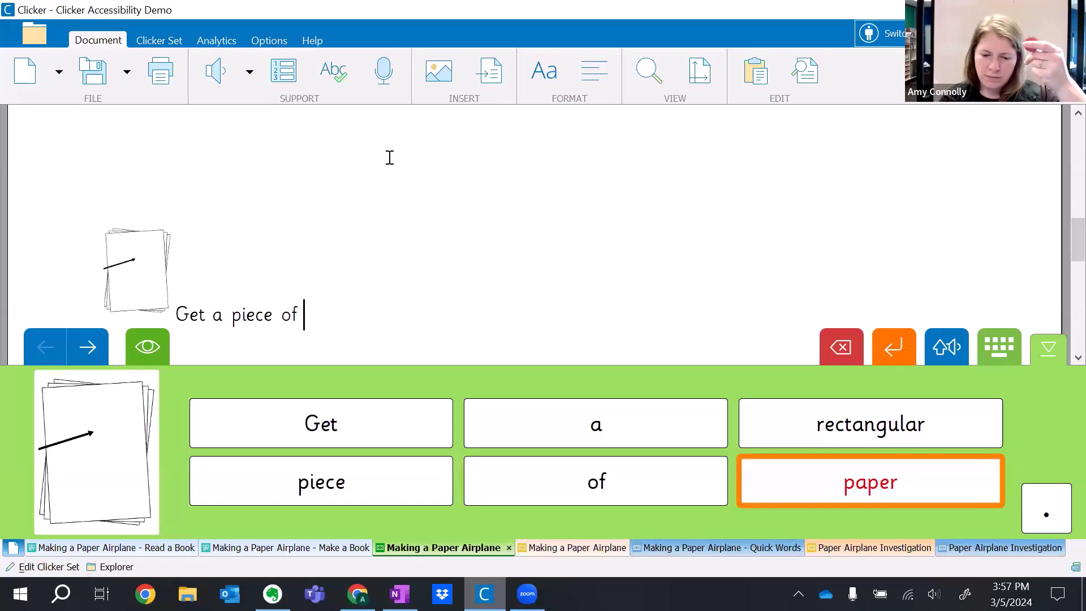
{"action": "key", "text": "space"}
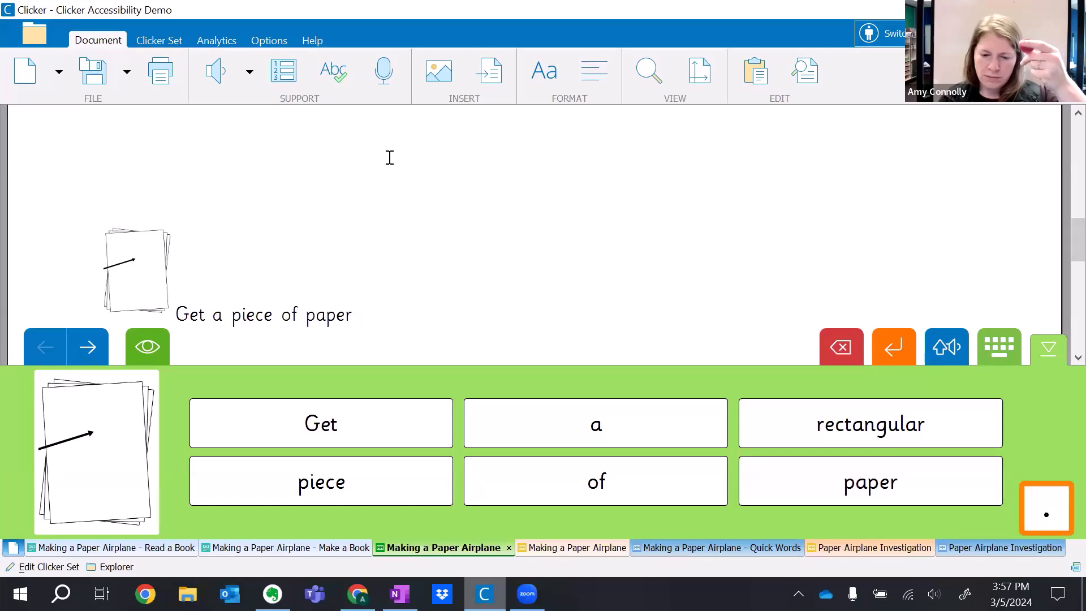
{"action": "key", "text": "space"}
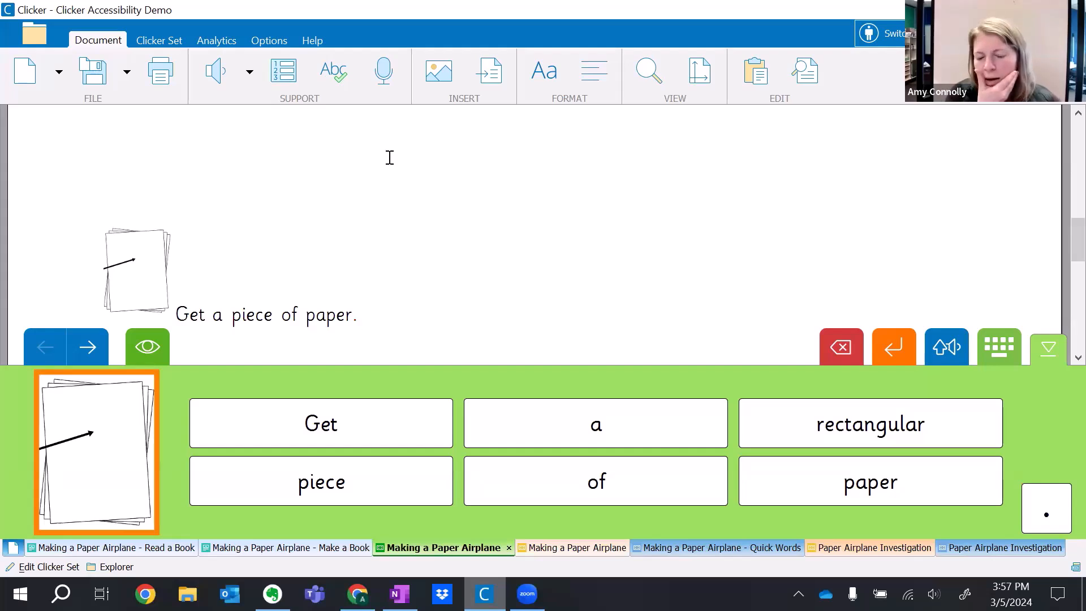
Turn off switch access and review the Clicker Writing Sets section of the demo outline.
{"action": "left_click", "coordinate": [896, 33]}
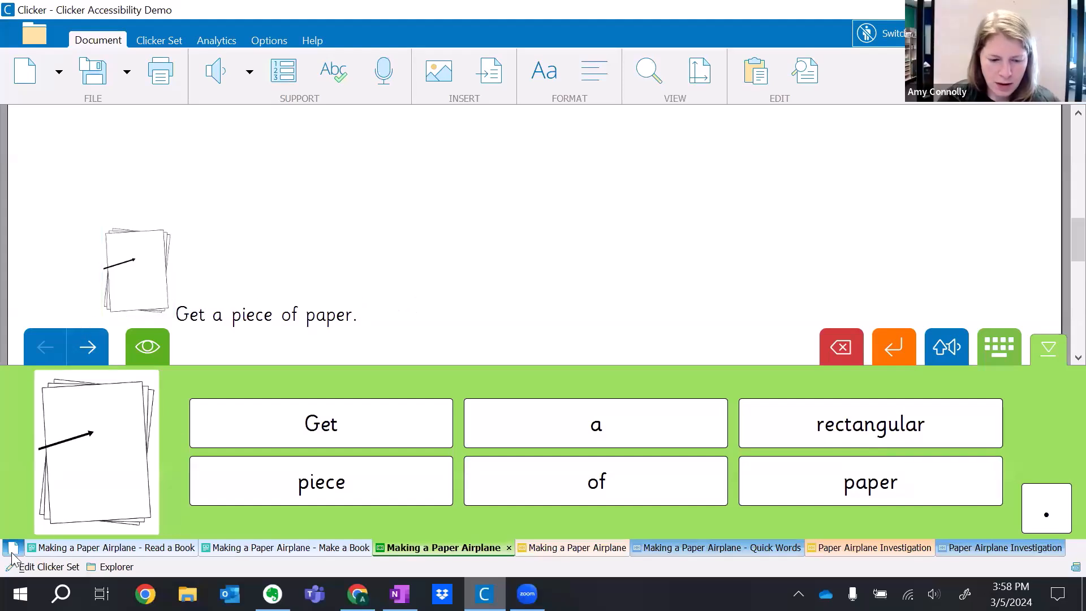
{"action": "scroll", "coordinate": [244, 233], "scroll_direction": "up", "scroll_amount": 5}
{"action": "scroll", "coordinate": [221, 205], "scroll_direction": "up", "scroll_amount": 2}
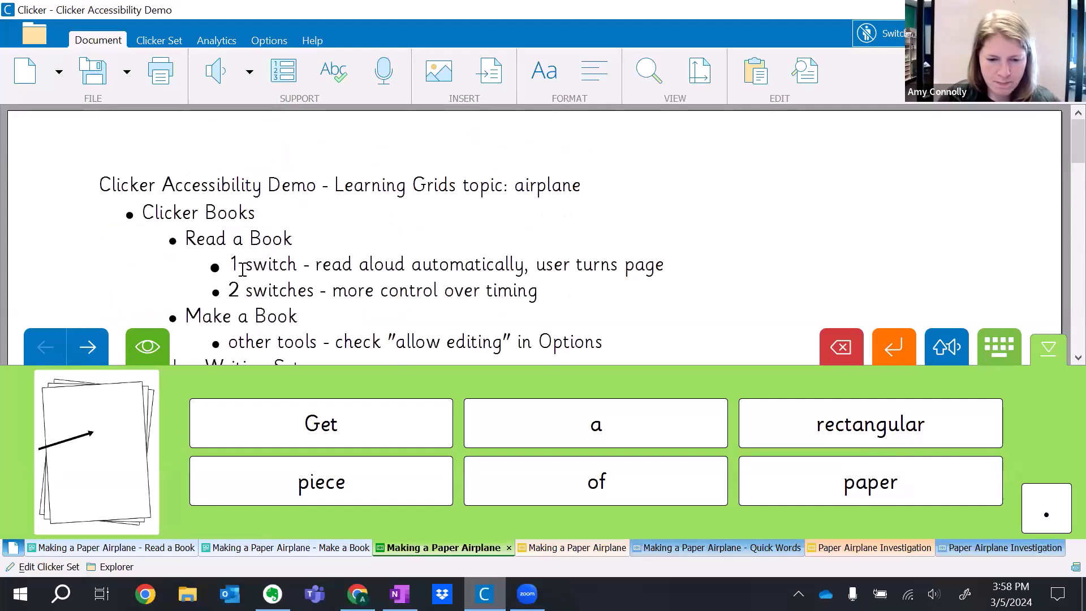
{"action": "scroll", "coordinate": [242, 263], "scroll_direction": "down", "scroll_amount": 3}
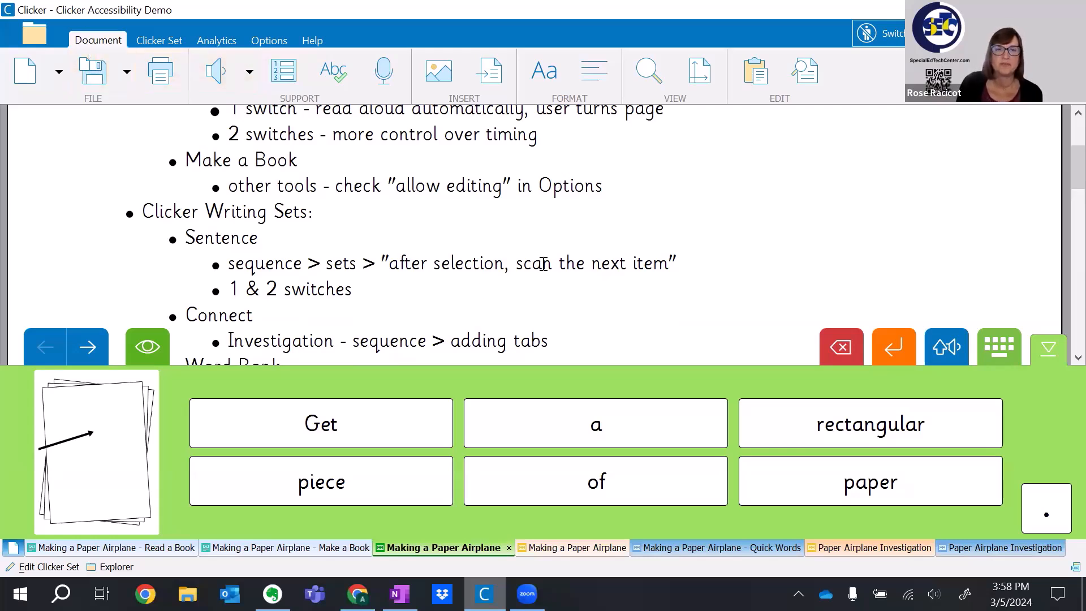
View the orange Paper Airplane Investigation and Making a Paper Airplane sets, check the file explorer, and return to the green sentence set.
{"action": "left_click", "coordinate": [879, 547]}
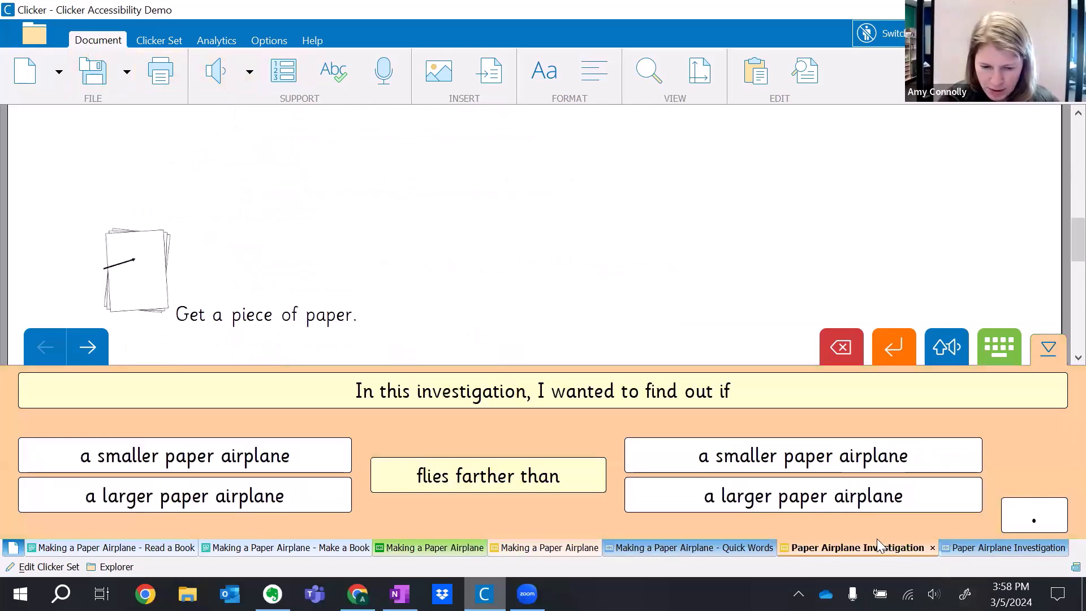
{"action": "left_click", "coordinate": [522, 548]}
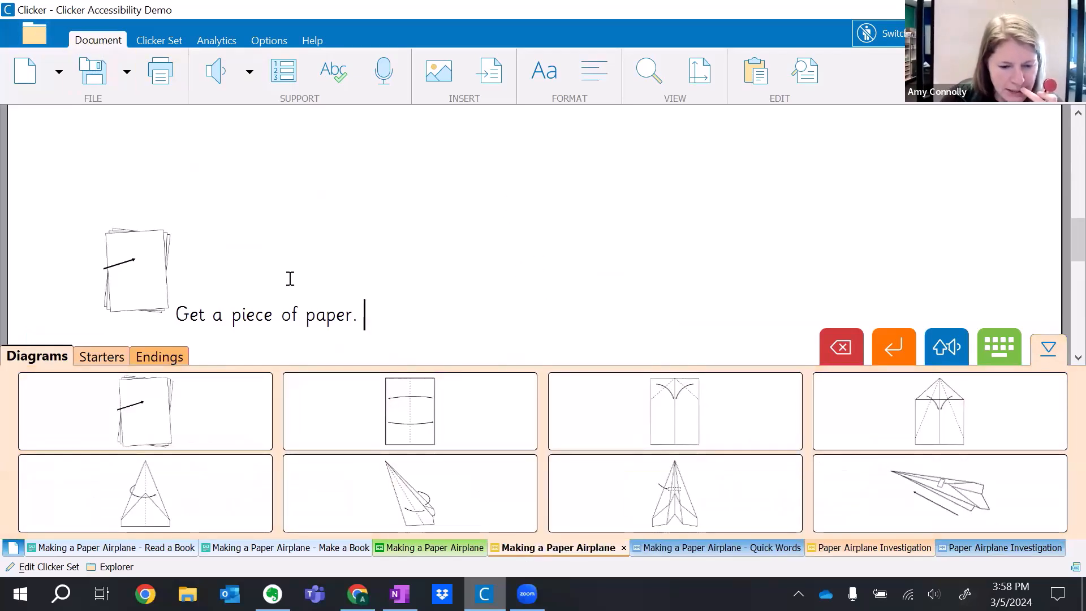
{"action": "left_click", "coordinate": [35, 36]}
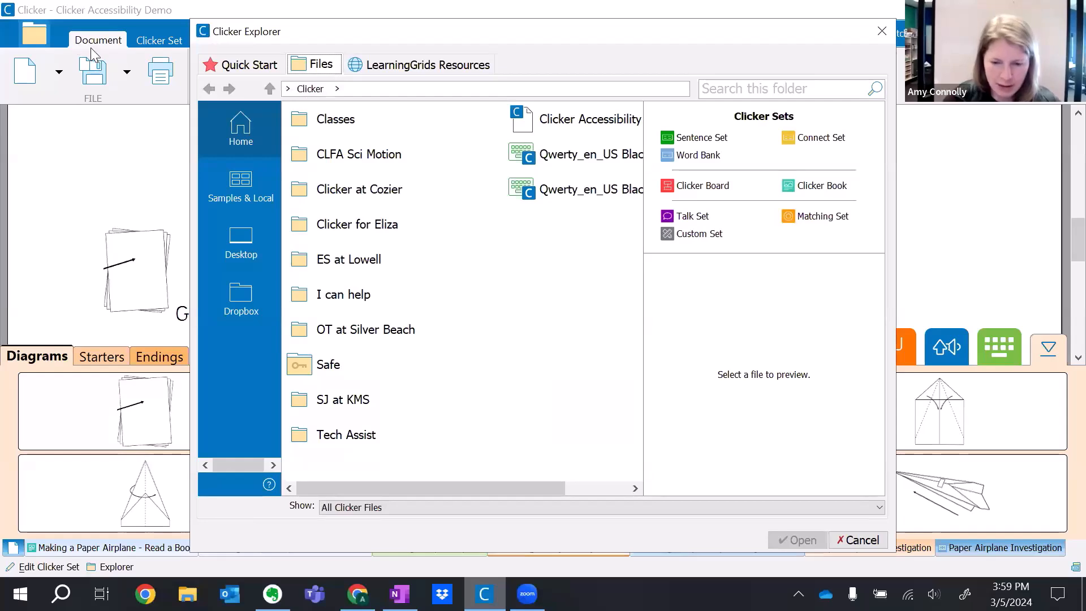
{"action": "left_click", "coordinate": [859, 539]}
{"action": "left_click", "coordinate": [408, 546]}
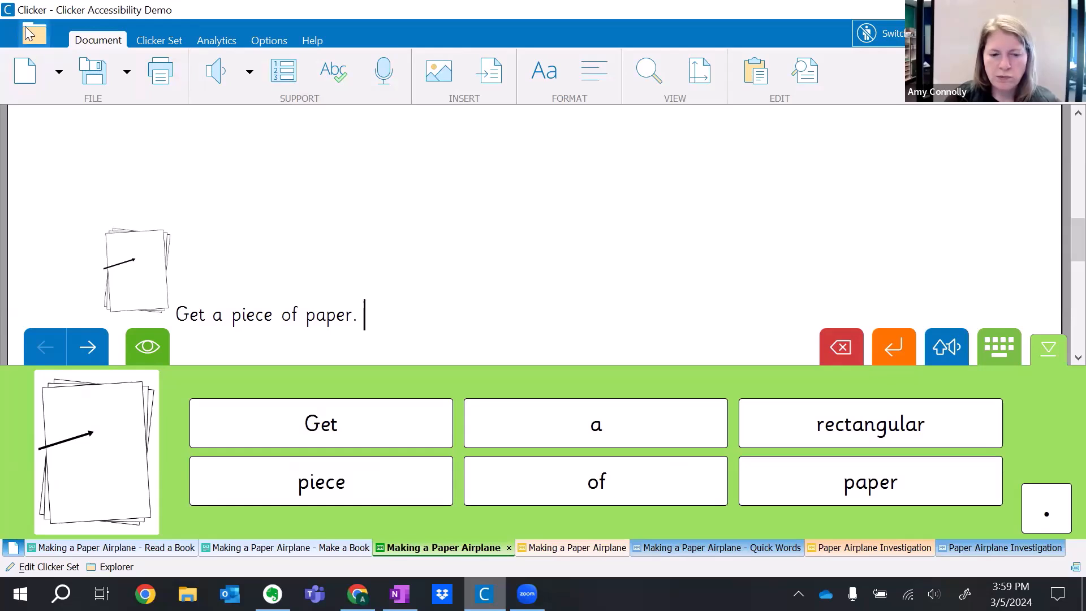
Change the access method to Single Switch and reactivate switch access.
{"action": "left_click", "coordinate": [269, 41]}
{"action": "left_click", "coordinate": [271, 64]}
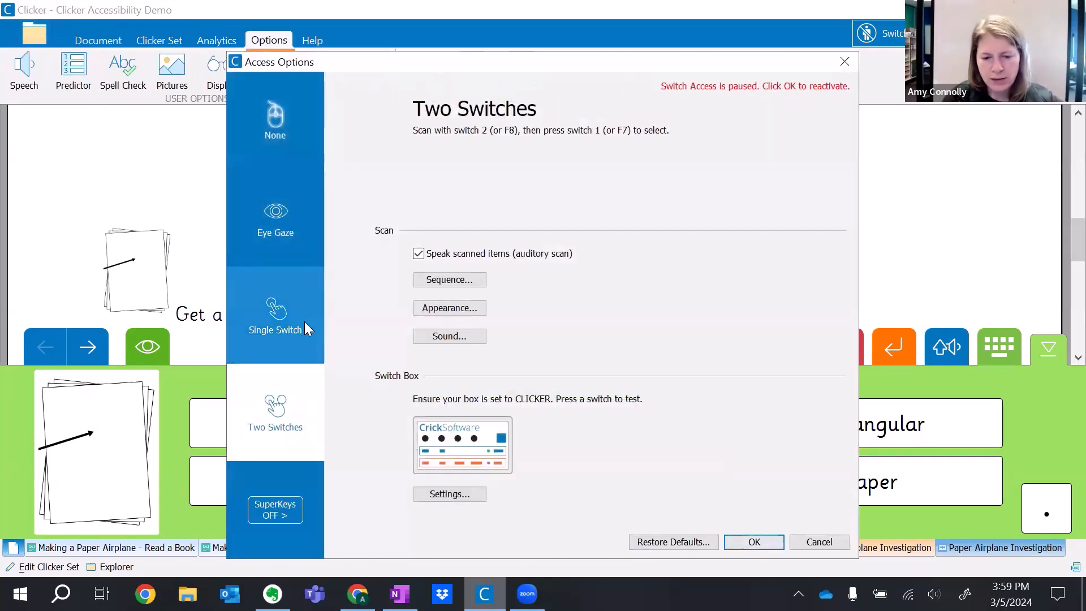
{"action": "left_click", "coordinate": [272, 309]}
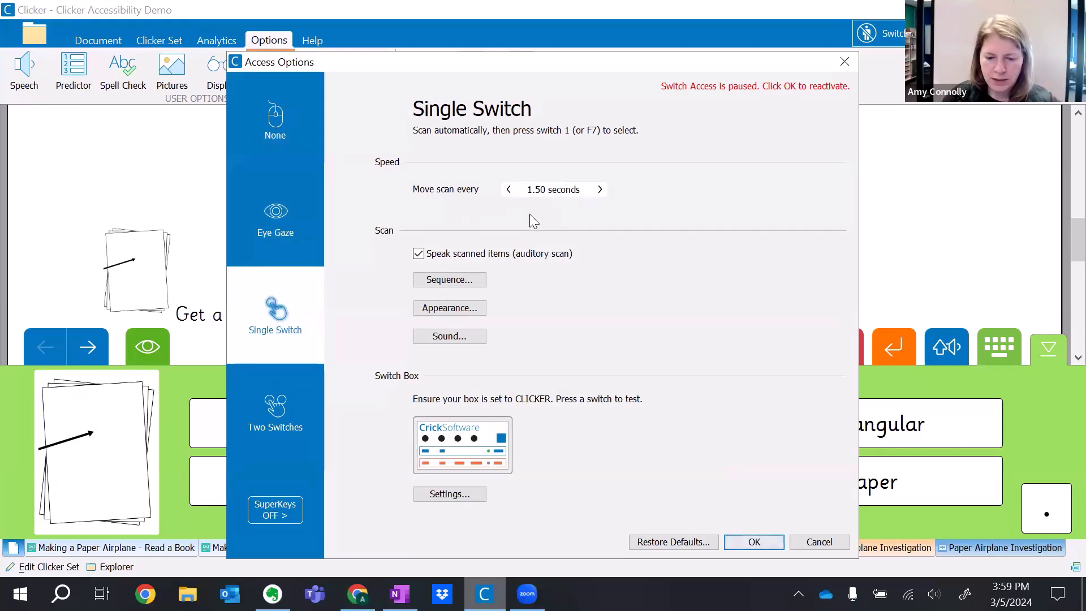
{"action": "left_click", "coordinate": [754, 543]}
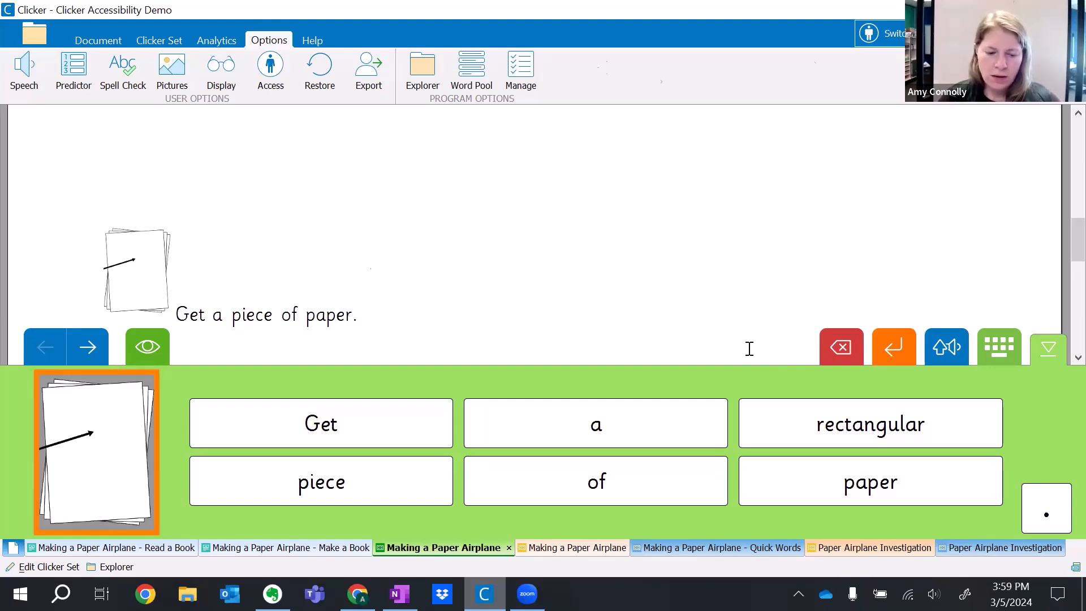
Insert the paper picture and build the sentence "Get a rectangular piece of paper." beside it with single-switch scanning.
{"action": "key", "text": "space"}
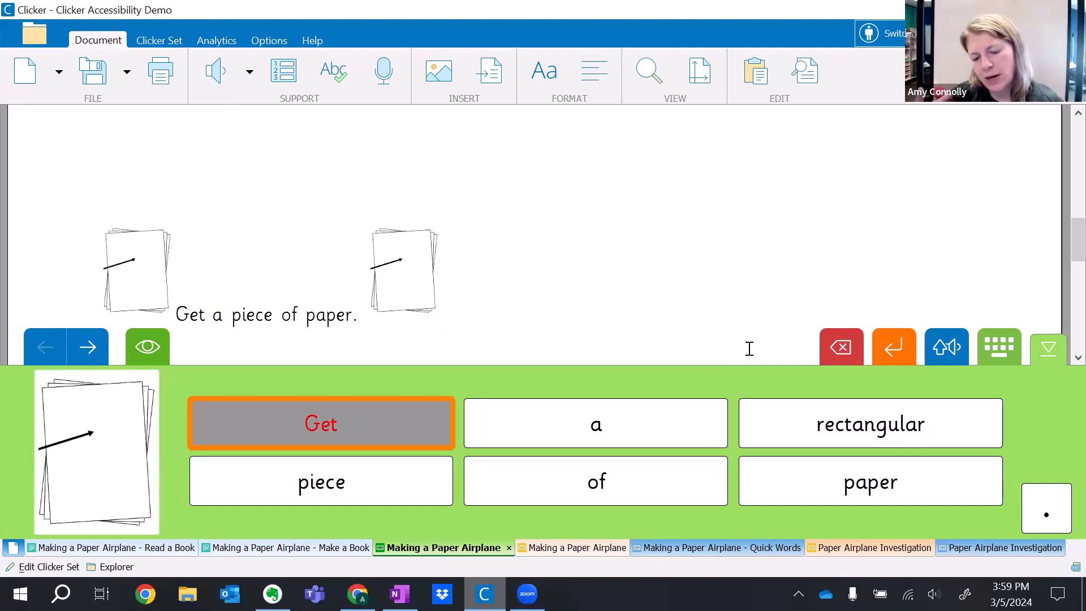
{"action": "key", "text": "space"}
{"action": "key", "text": "space"}
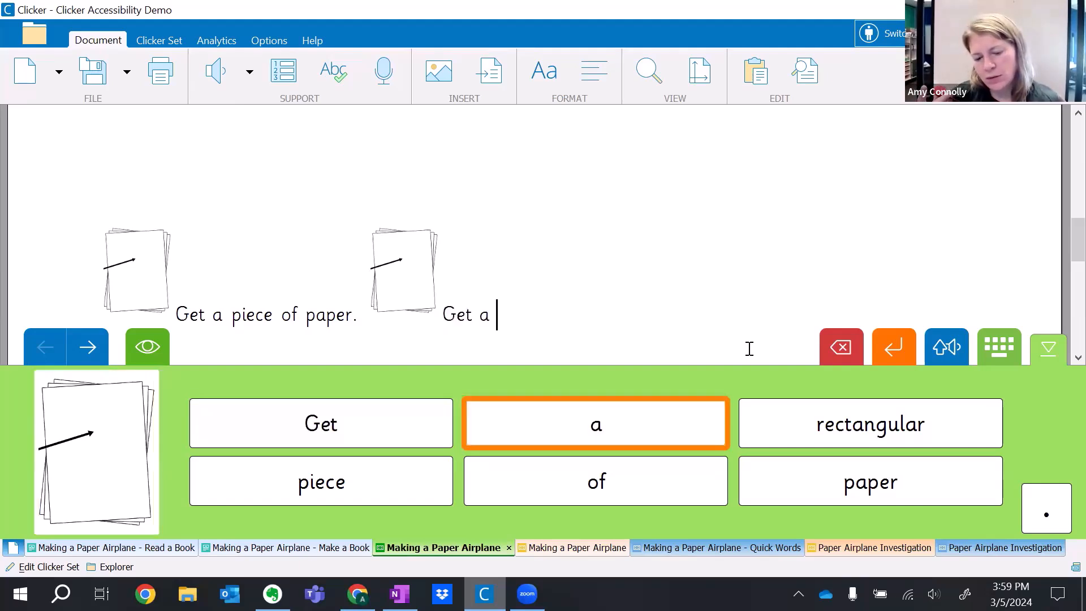
{"action": "key", "text": "space"}
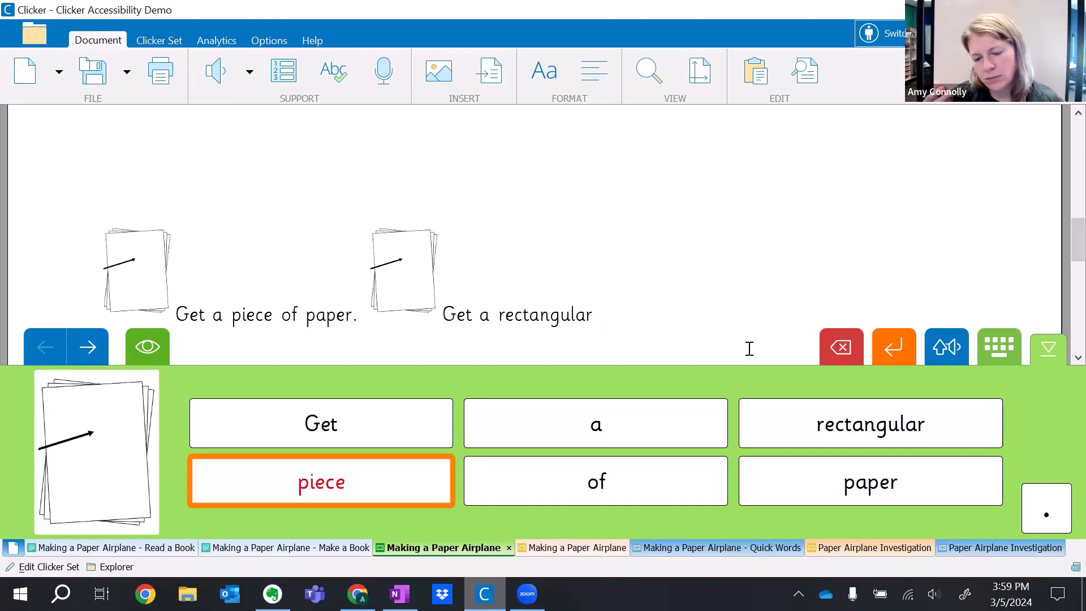
{"action": "key", "text": "space"}
{"action": "key", "text": "space"}
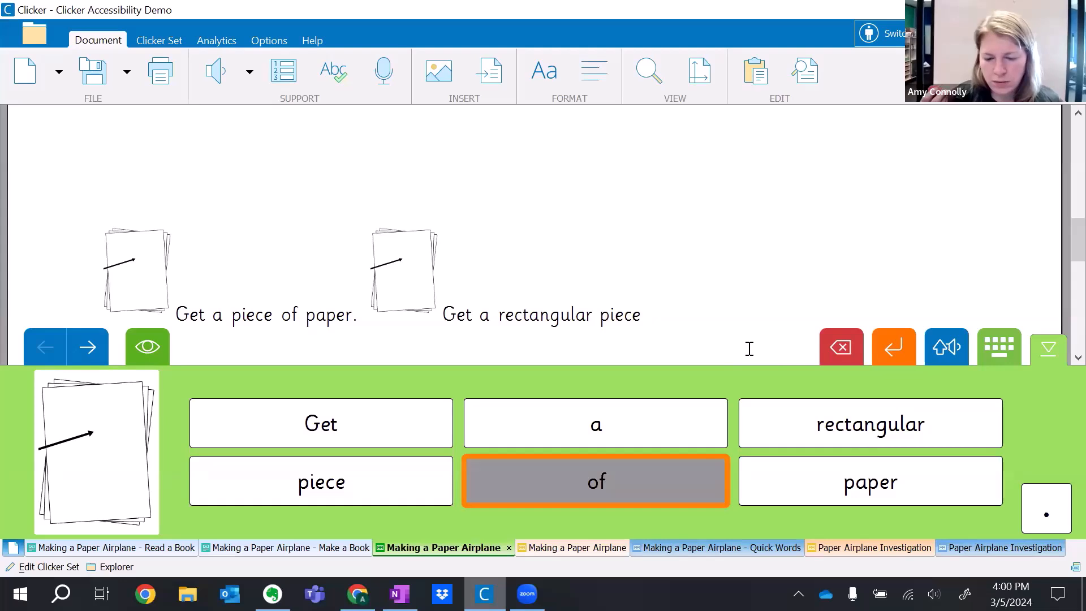
{"action": "key", "text": "space"}
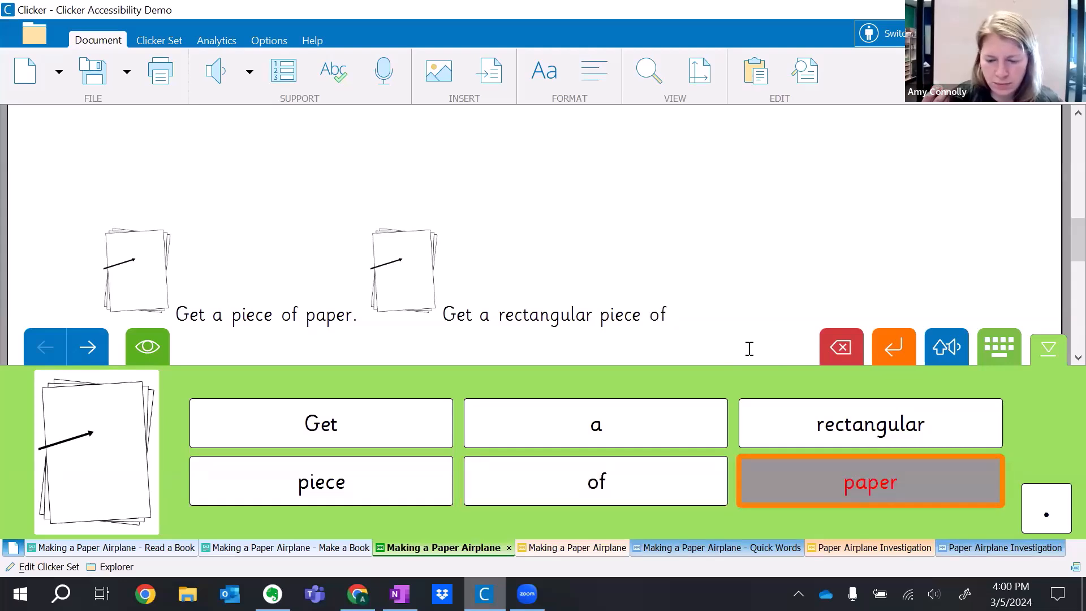
{"action": "key", "text": "space"}
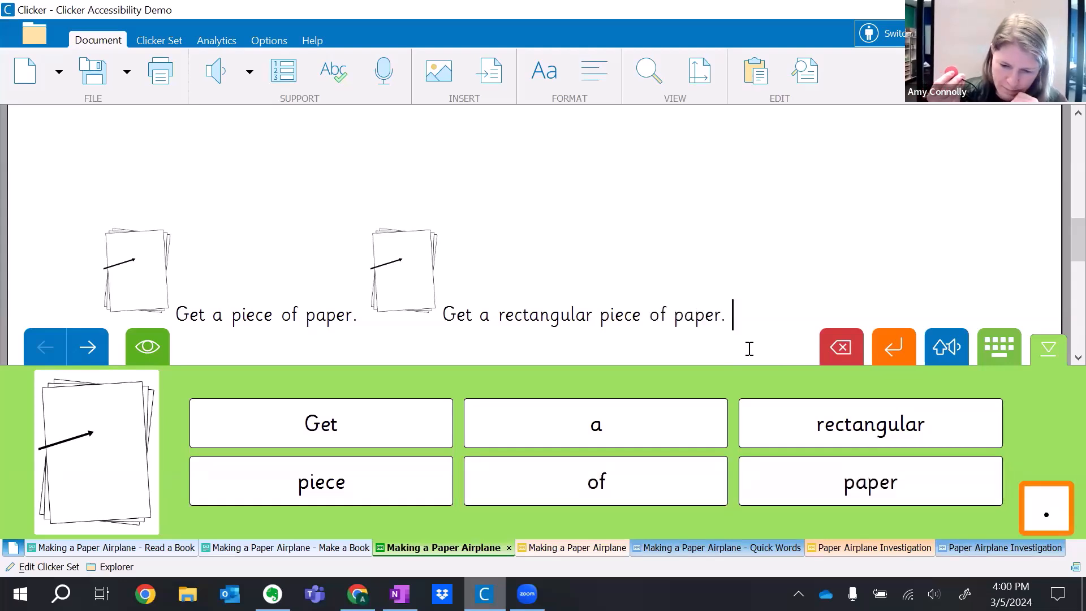
Pause switch access and change the access method to Two Switches.
{"action": "left_click", "coordinate": [885, 33]}
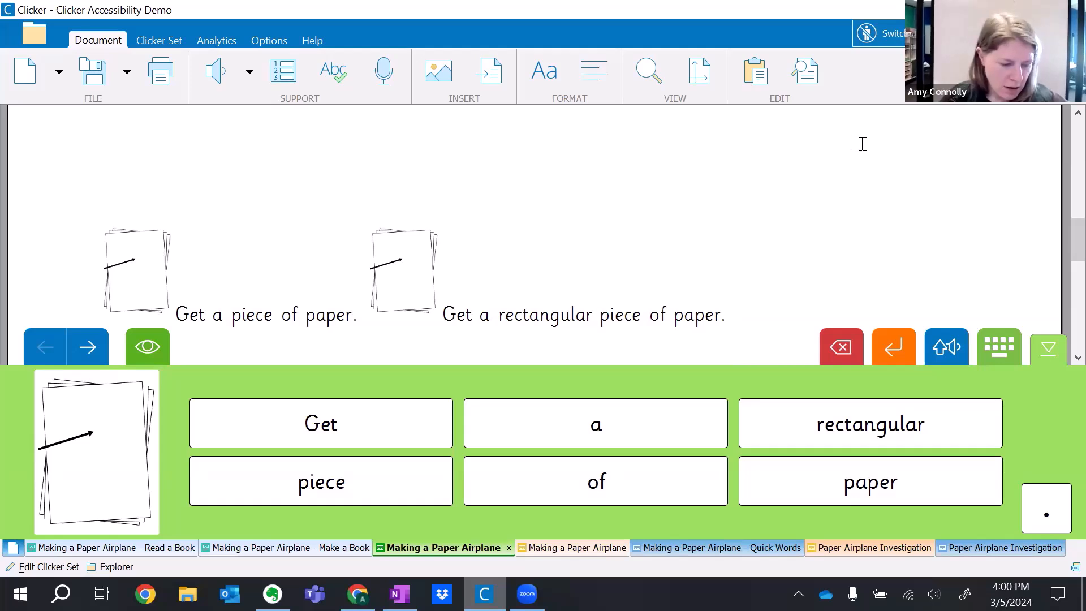
{"action": "left_click", "coordinate": [277, 38]}
{"action": "left_click", "coordinate": [277, 67]}
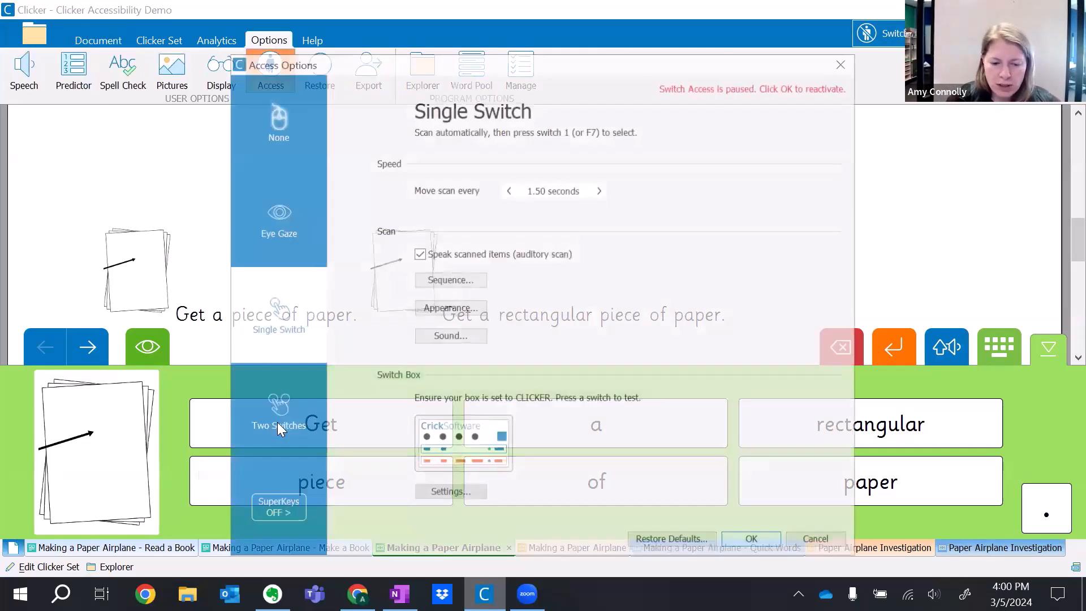
{"action": "left_click", "coordinate": [279, 416]}
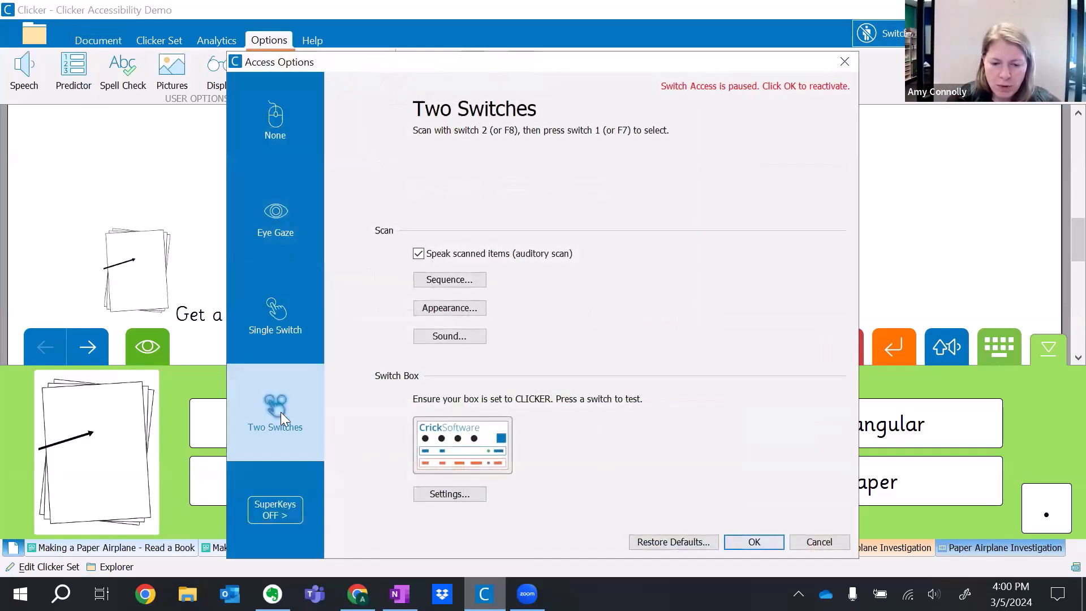
{"action": "left_click", "coordinate": [754, 542]}
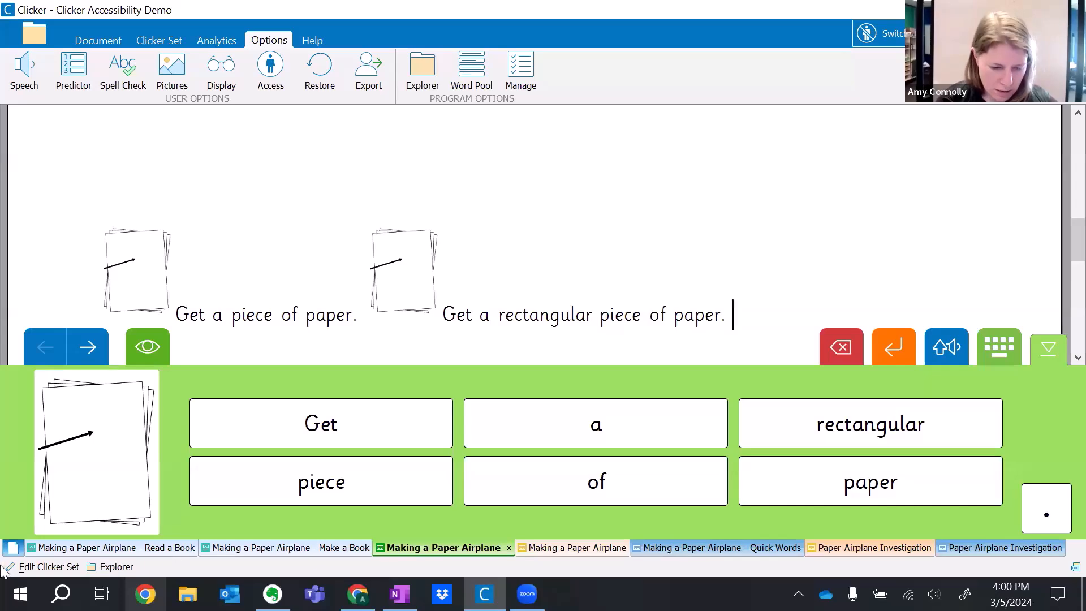
Review the Sentence, Connect and Word Bank points under Clicker Writing Sets in the demo outline.
{"action": "scroll", "coordinate": [266, 169], "scroll_direction": "up", "scroll_amount": 5}
{"action": "scroll", "coordinate": [362, 234], "scroll_direction": "down", "scroll_amount": 3}
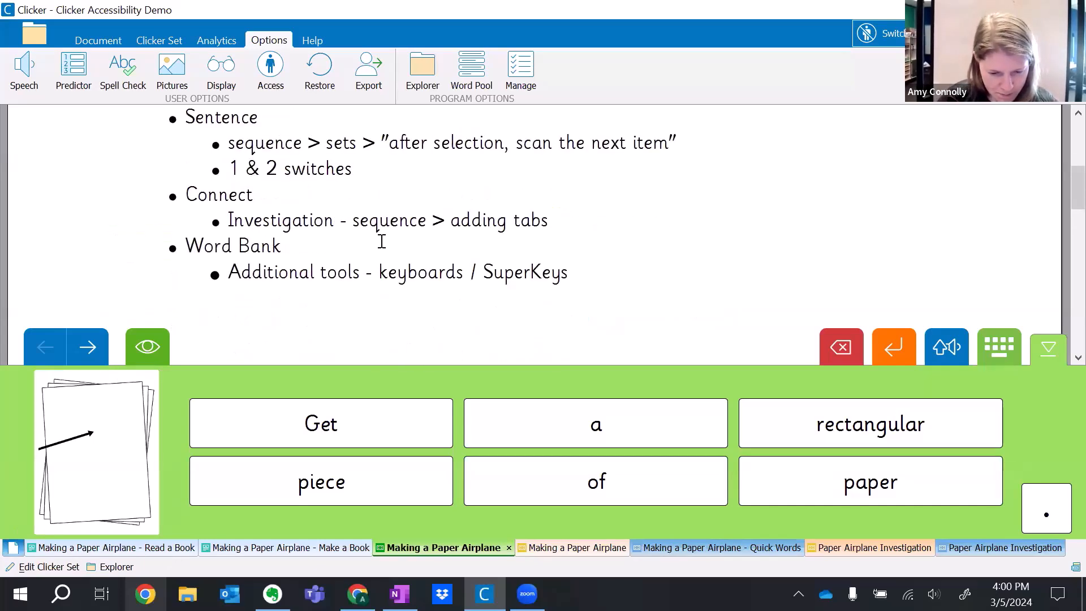
{"action": "scroll", "coordinate": [389, 235], "scroll_direction": "up", "scroll_amount": 3}
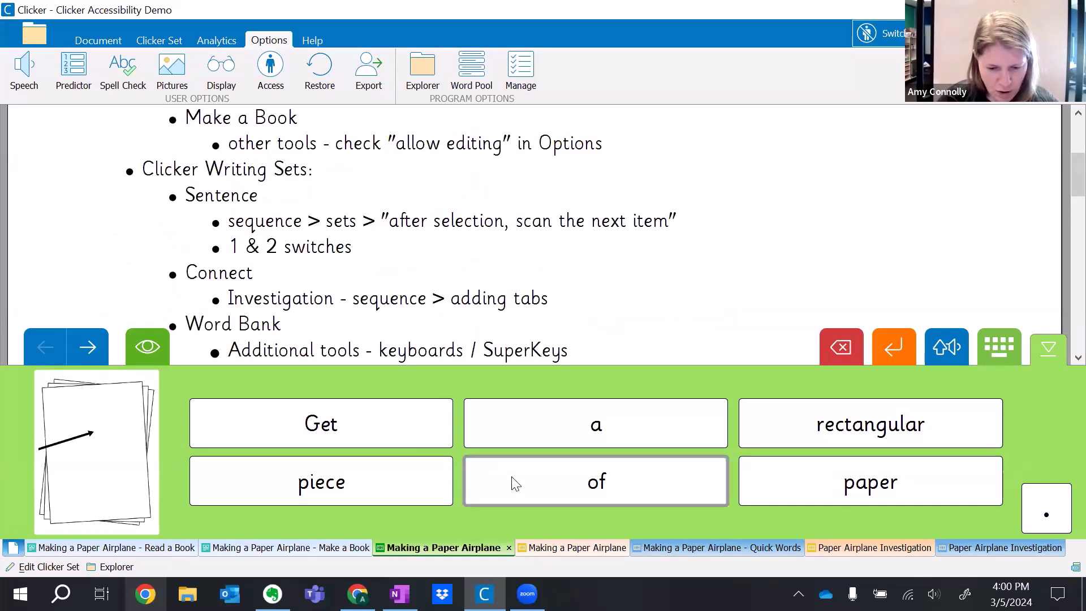
Open the orange Making a Paper Airplane set and insert the lengthwise-fold diagram on a new line below the sentences.
{"action": "left_click", "coordinate": [568, 547]}
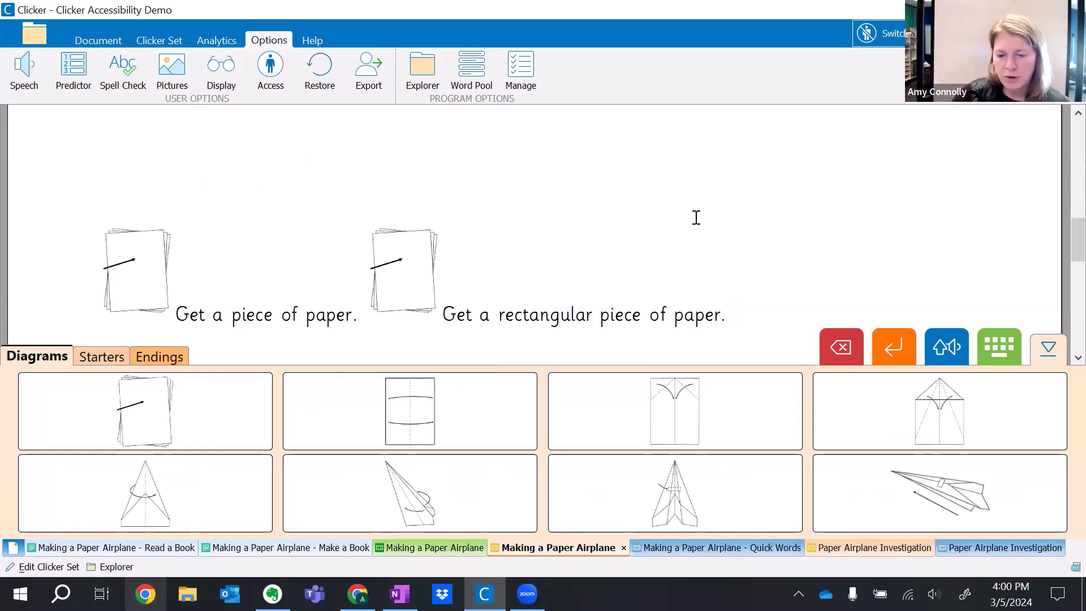
{"action": "key", "text": "Return"}
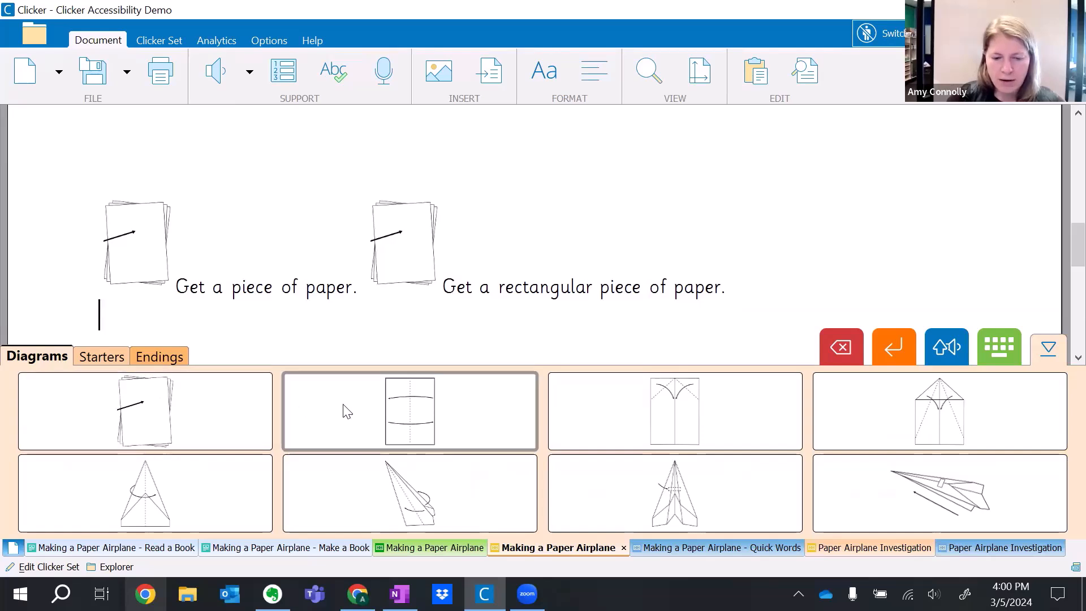
{"action": "left_click", "coordinate": [352, 416]}
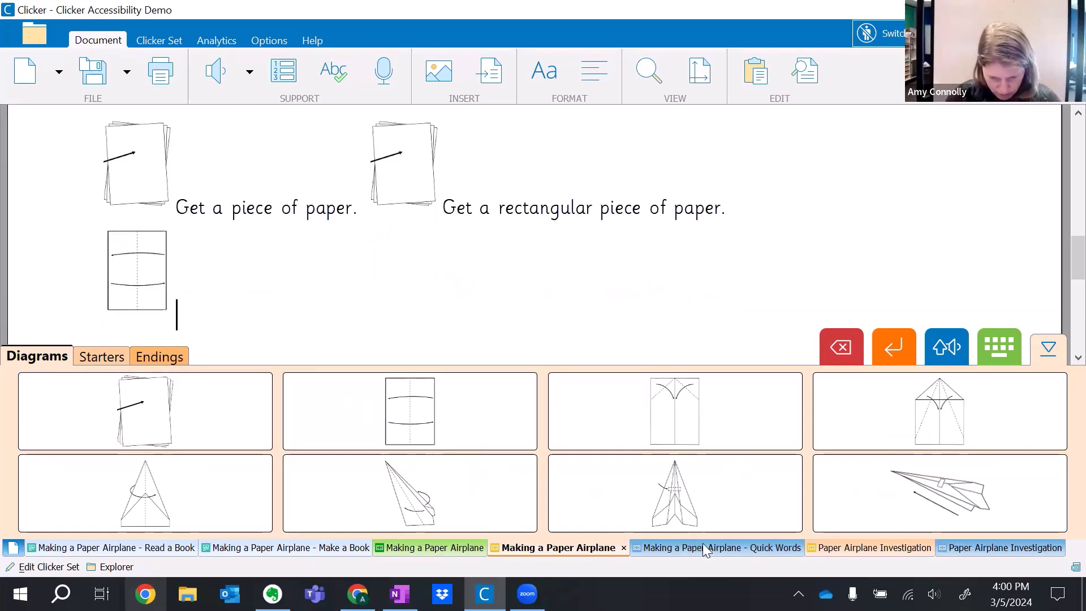
Open the orange Paper Airplane Investigation set and delete the fold diagram from the document.
{"action": "left_click", "coordinate": [853, 546]}
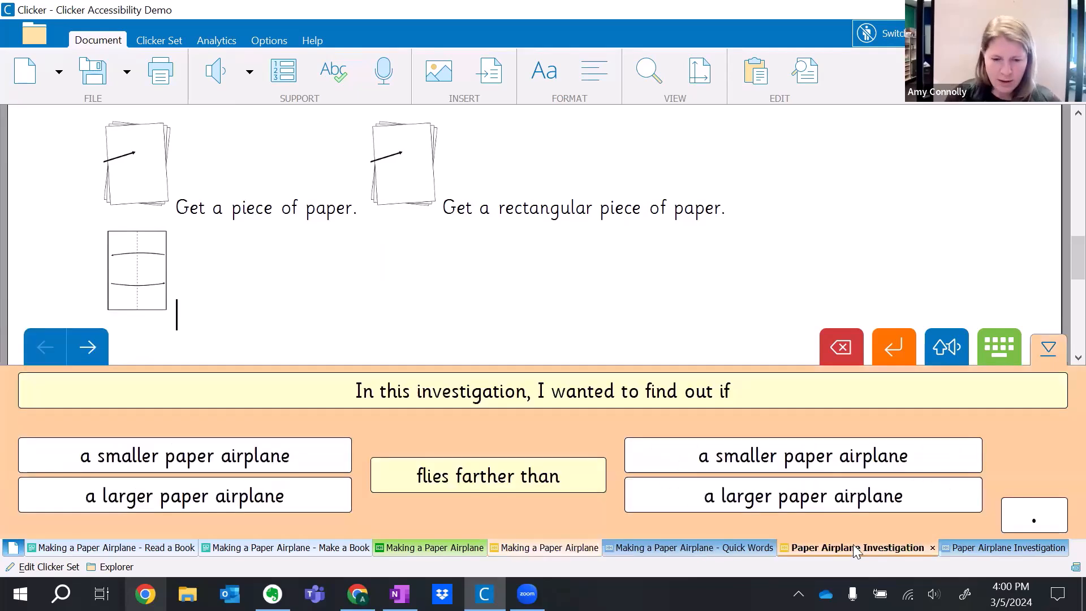
{"action": "key", "text": "BackSpace"}
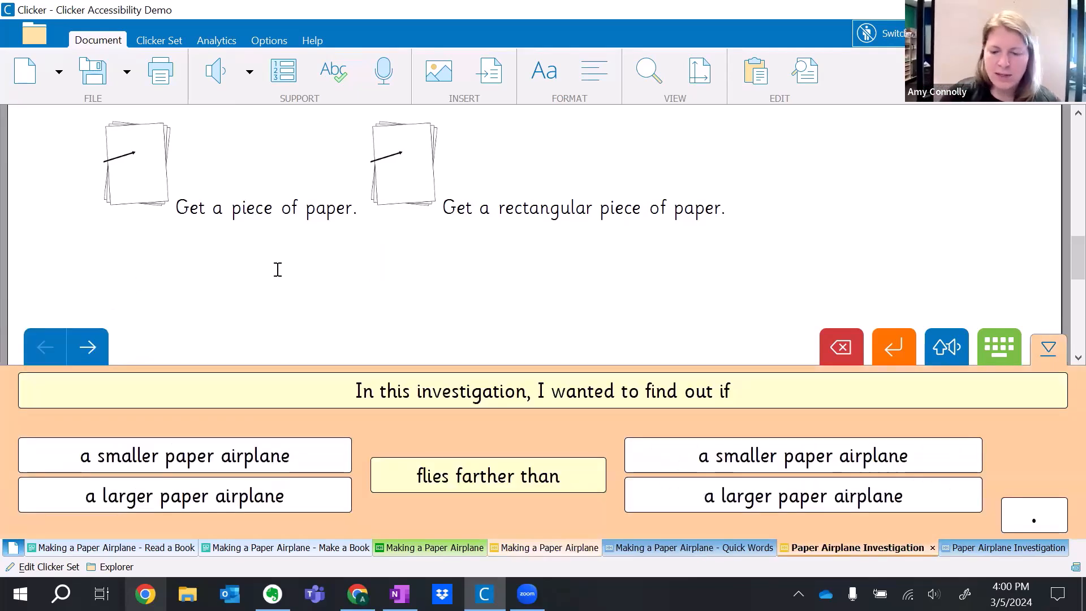
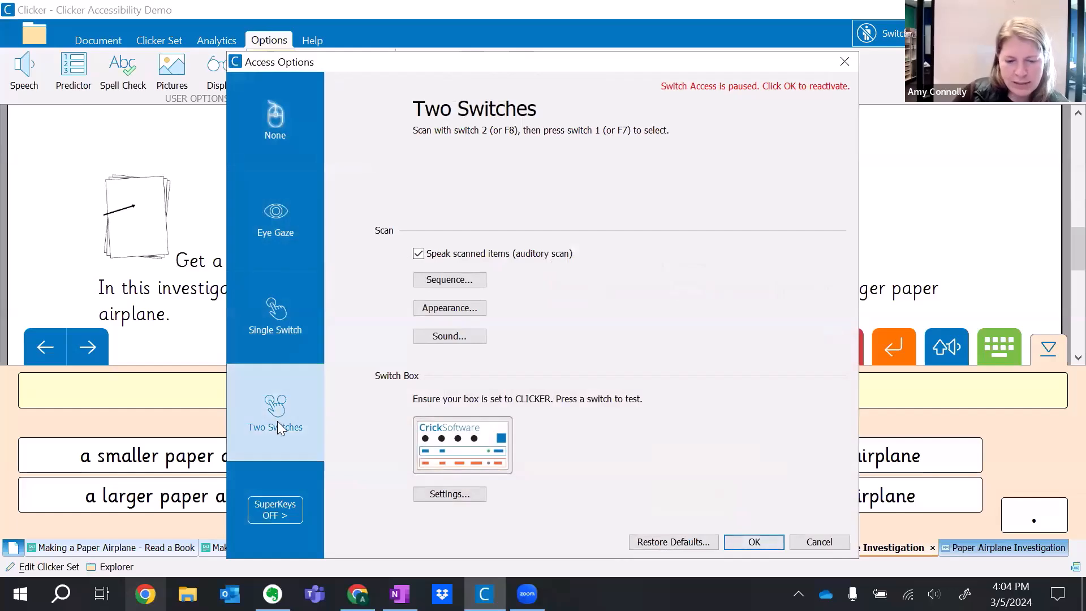
Review the Clicker Sets scan sequence options for two-switch access and leave them as they are.
{"action": "left_click", "coordinate": [437, 284]}
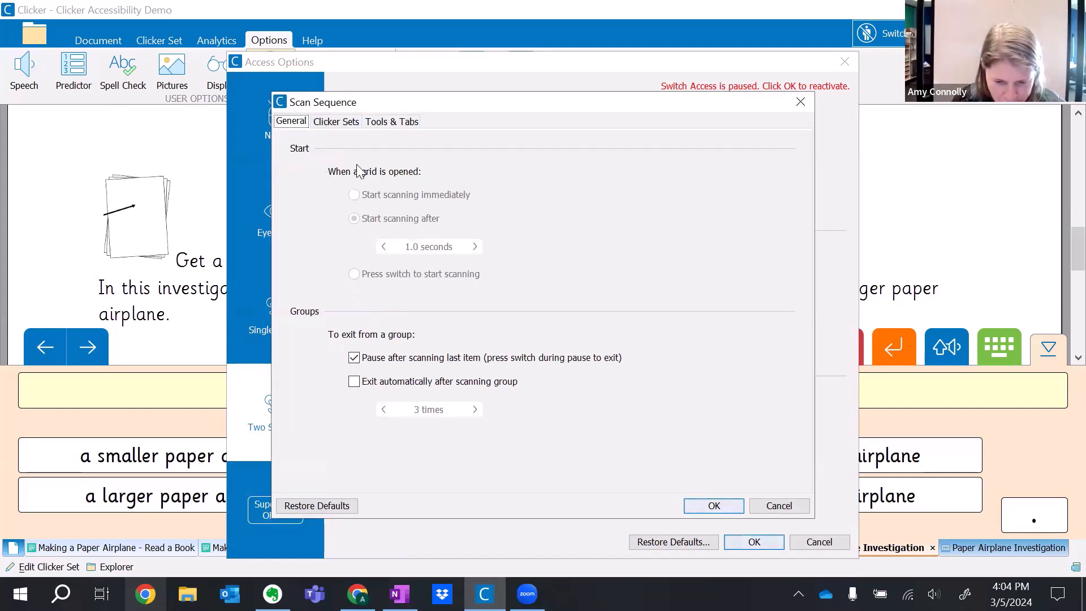
{"action": "left_click", "coordinate": [336, 122]}
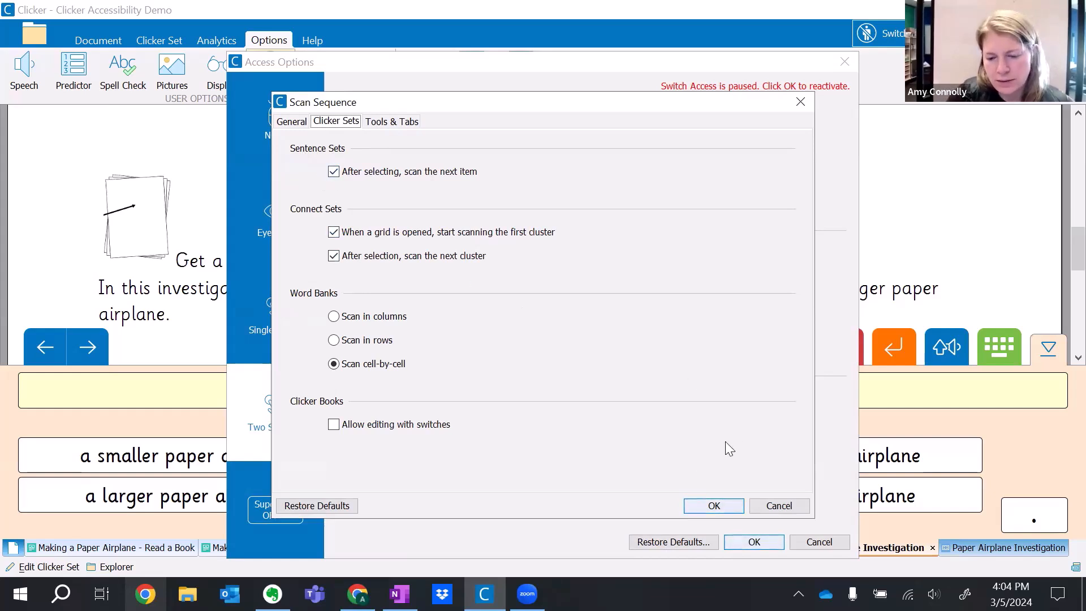
{"action": "left_click", "coordinate": [774, 505]}
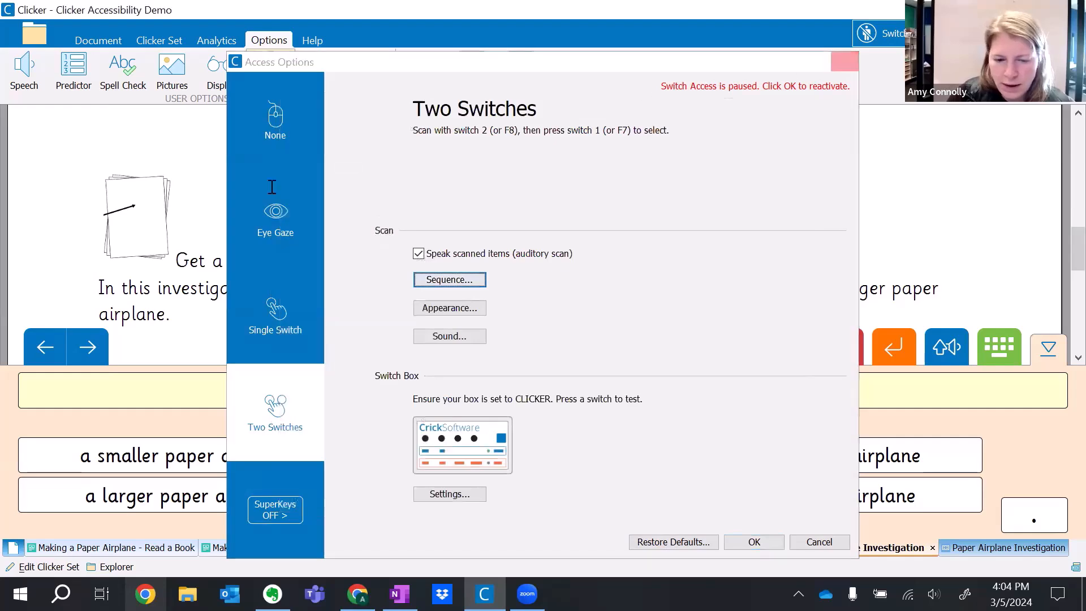
Review the Word Bank point about keyboards and SuperKeys under Clicker Writing Sets in the demo outline.
{"action": "scroll", "coordinate": [253, 247], "scroll_direction": "up", "scroll_amount": 8}
{"action": "scroll", "coordinate": [254, 229], "scroll_direction": "down", "scroll_amount": 2}
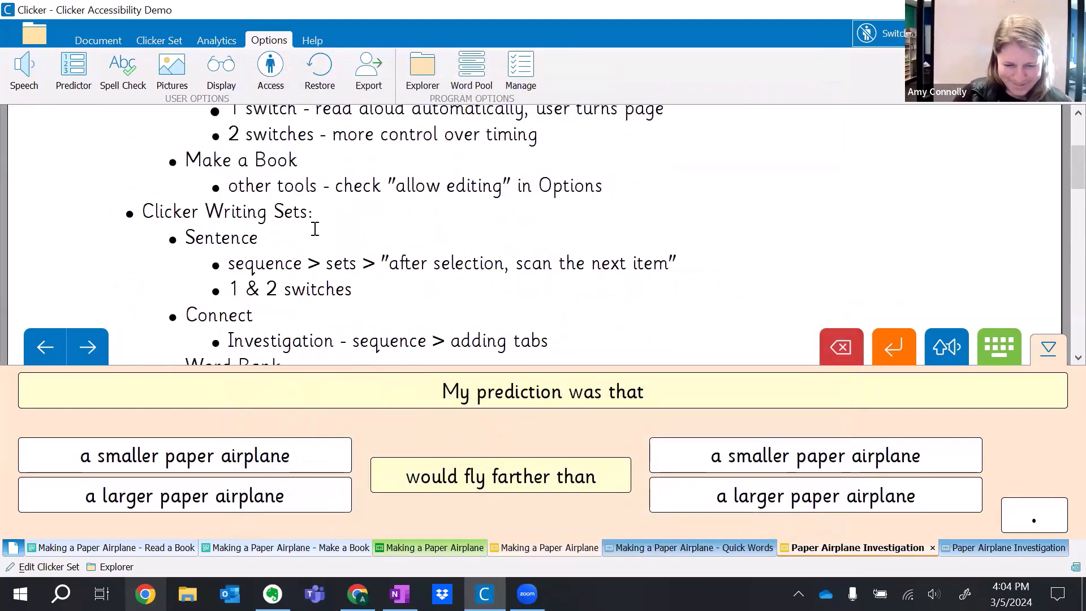
{"action": "scroll", "coordinate": [315, 229], "scroll_direction": "down", "scroll_amount": 1}
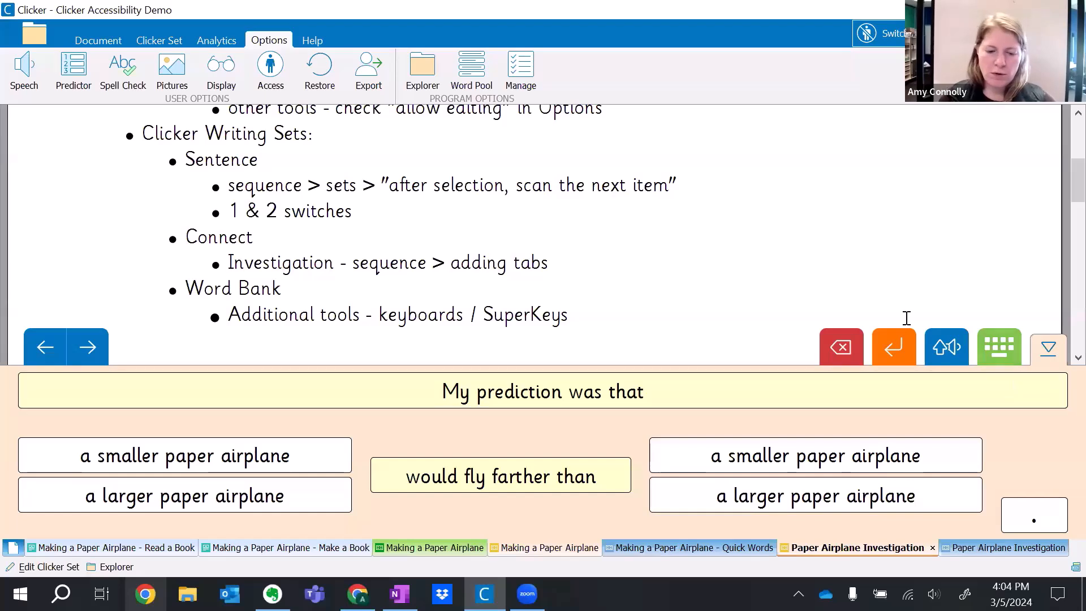
Open the Making a Paper Airplane - Quick Words set and show the onscreen keyboard with the cursor on a new line below the investigation sentence.
{"action": "left_click", "coordinate": [679, 547]}
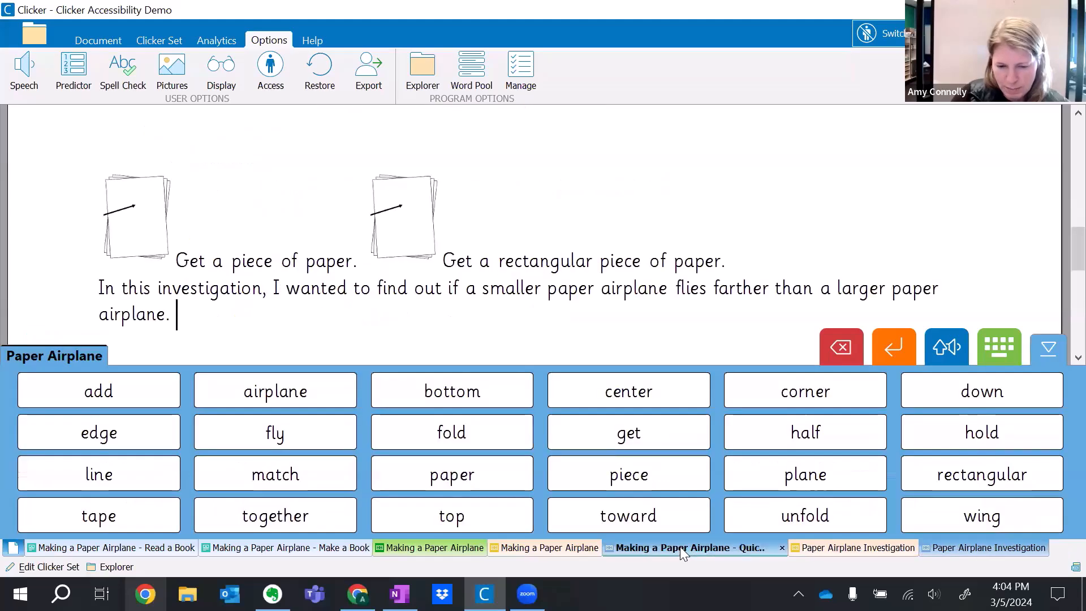
{"action": "left_click_drag", "start_coordinate": [221, 334], "coordinate": [209, 282]}
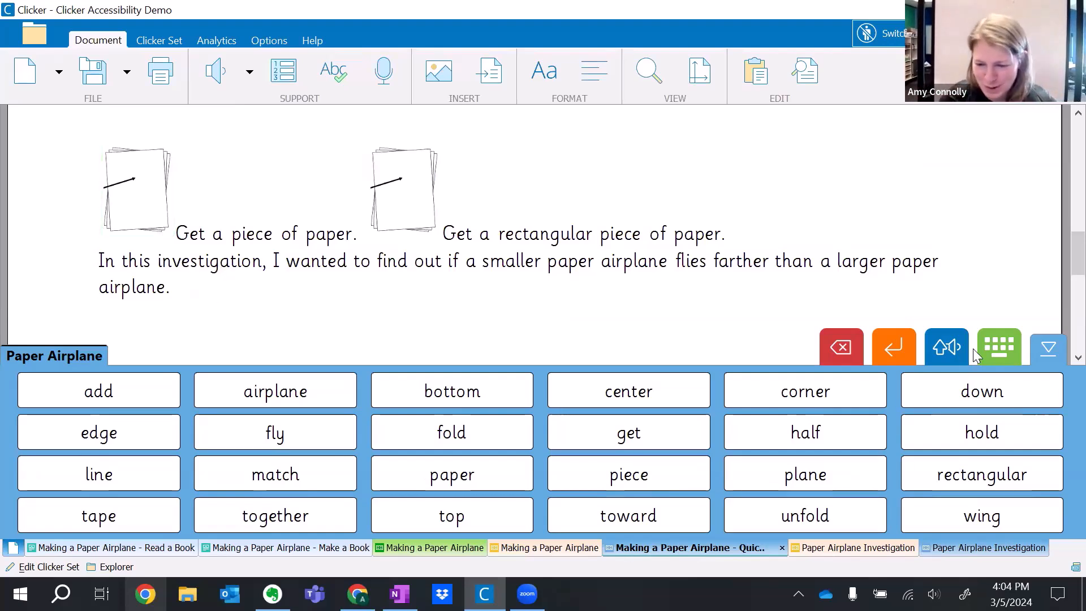
{"action": "left_click", "coordinate": [1001, 349]}
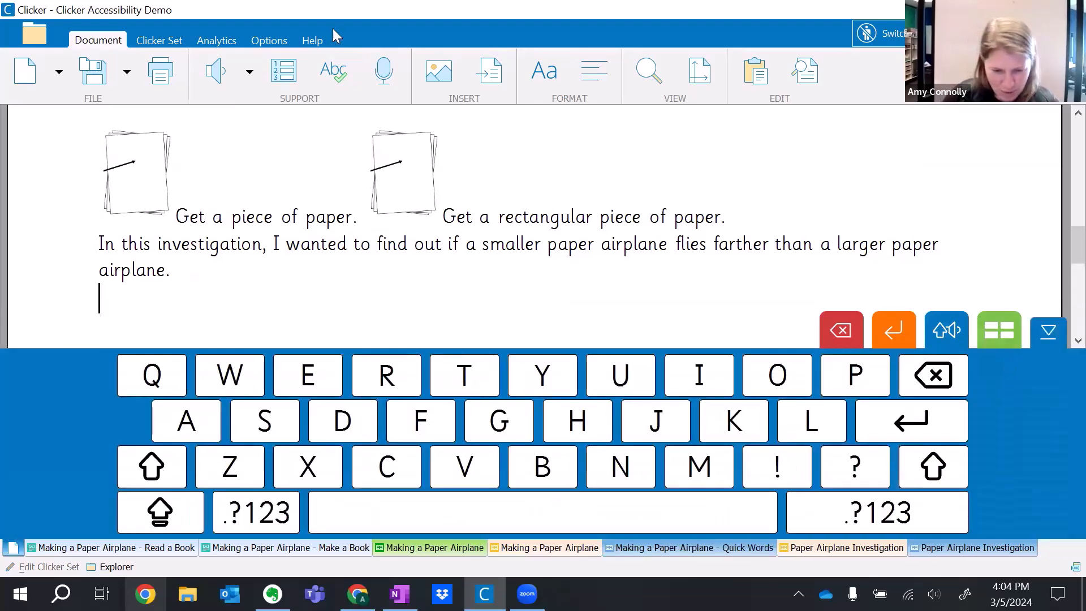
Turn on SuperKeys for the keyboard in the access options and apply them to reactivate switch access.
{"action": "left_click", "coordinate": [267, 41]}
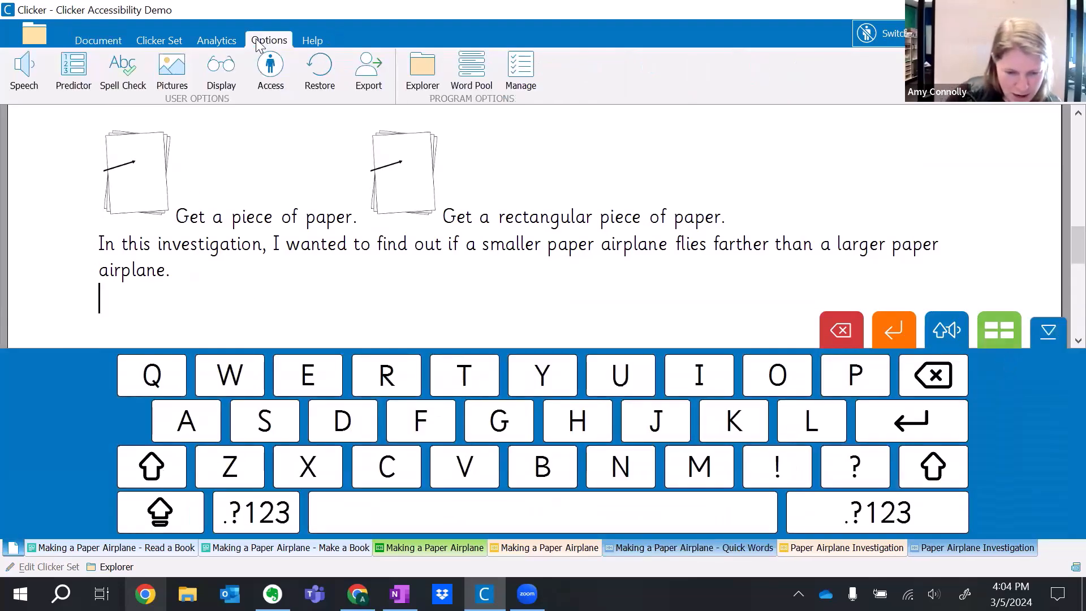
{"action": "left_click", "coordinate": [267, 68]}
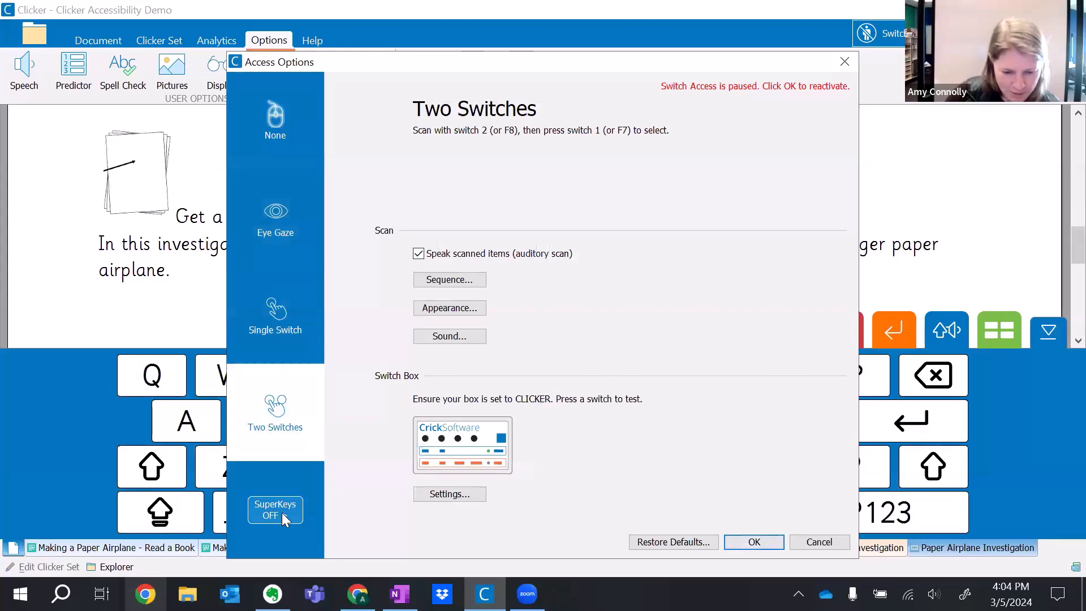
{"action": "left_click", "coordinate": [281, 513]}
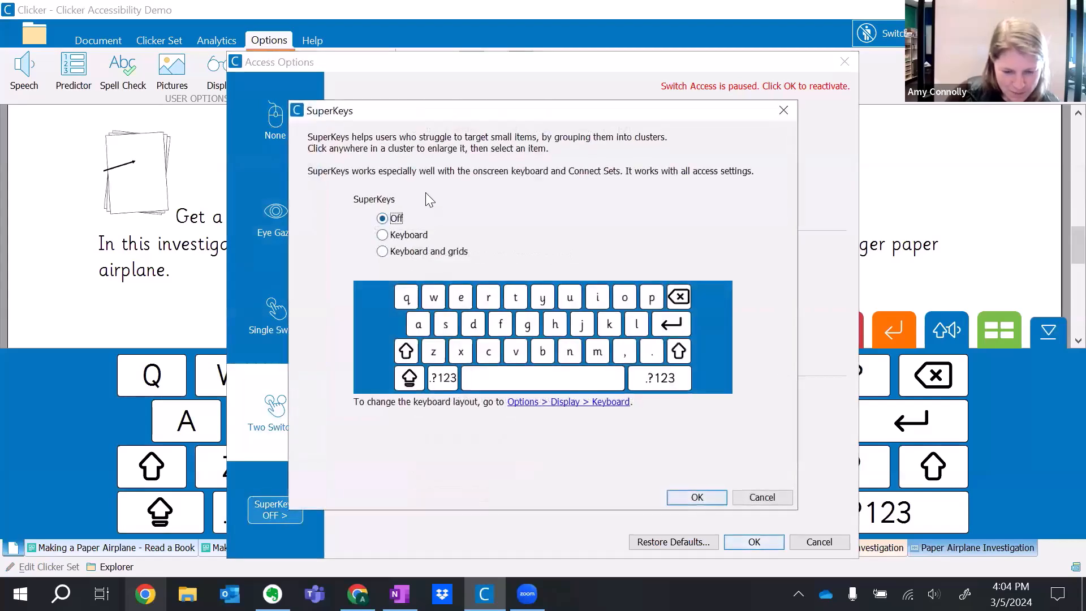
{"action": "left_click", "coordinate": [396, 237]}
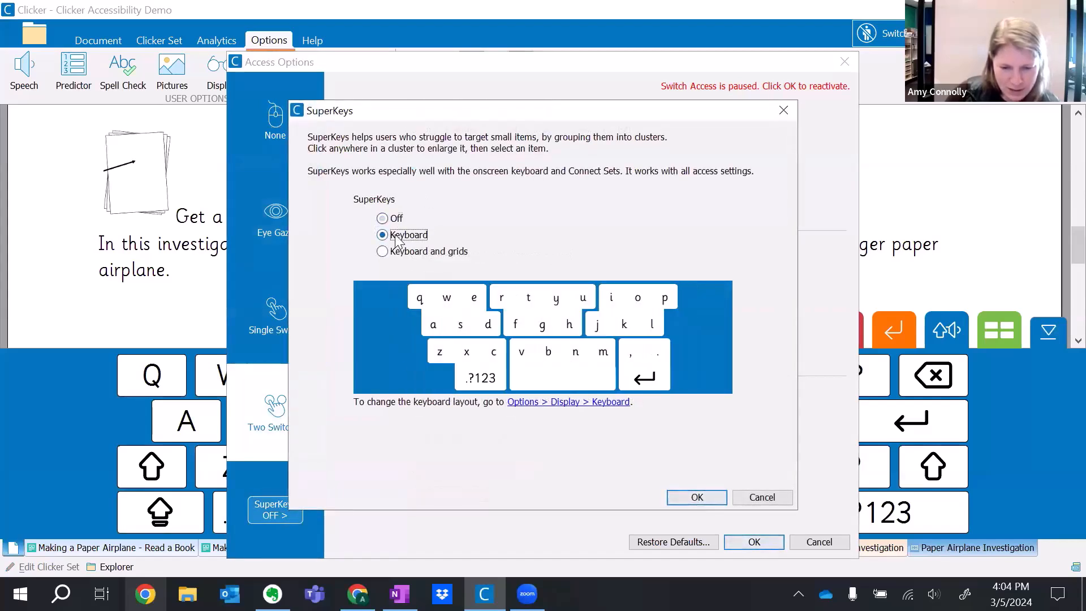
{"action": "left_click", "coordinate": [692, 498]}
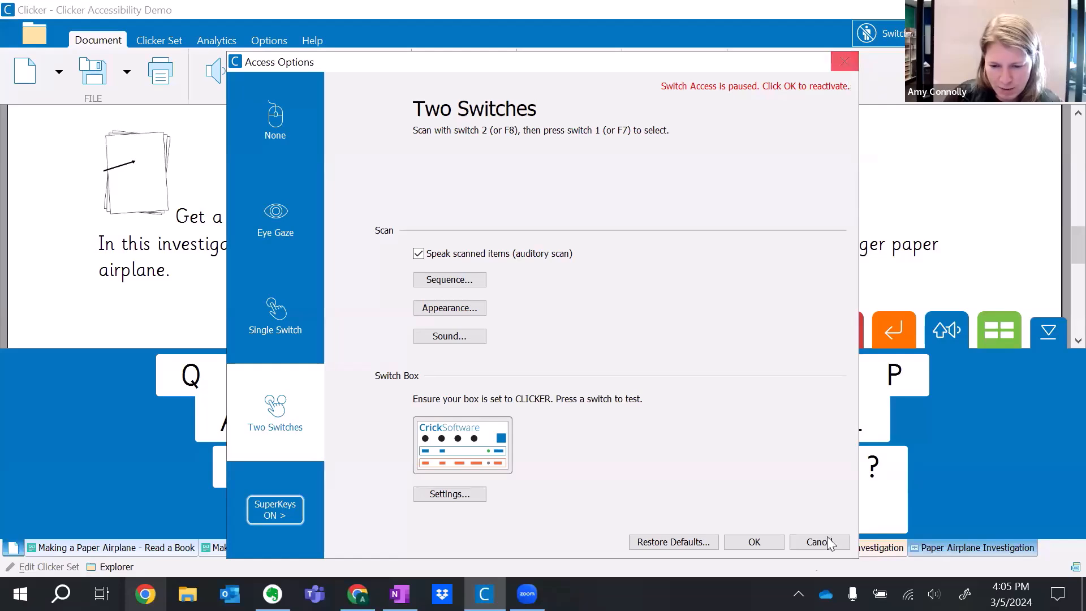
{"action": "left_click", "coordinate": [742, 542]}
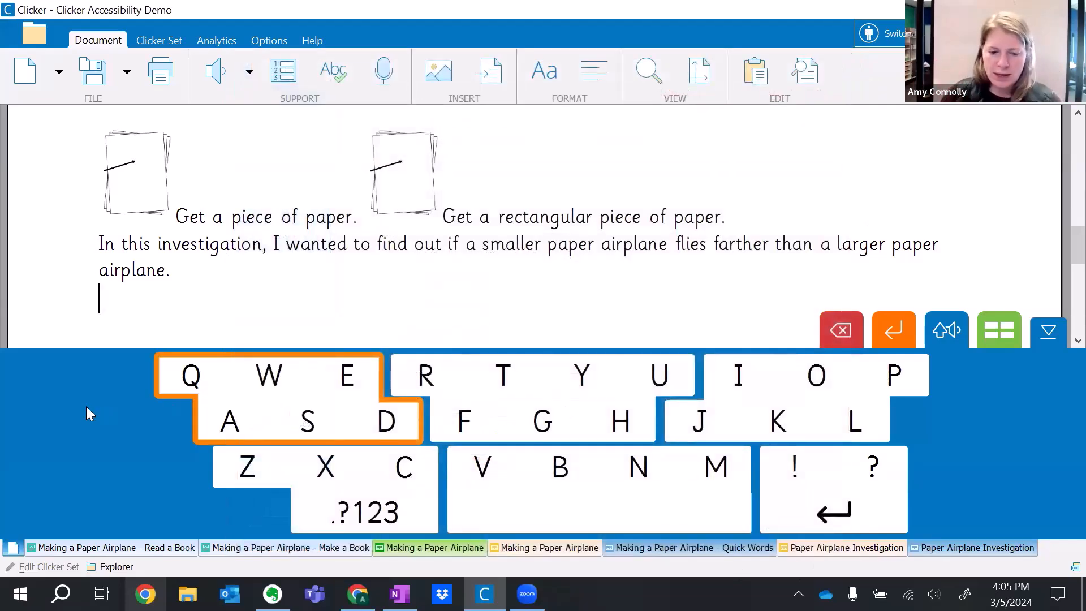
Enlarge the Q-W-E-A-S-D key cluster by switch, scan through its keys to E, and close the cluster.
{"action": "key", "text": "Return"}
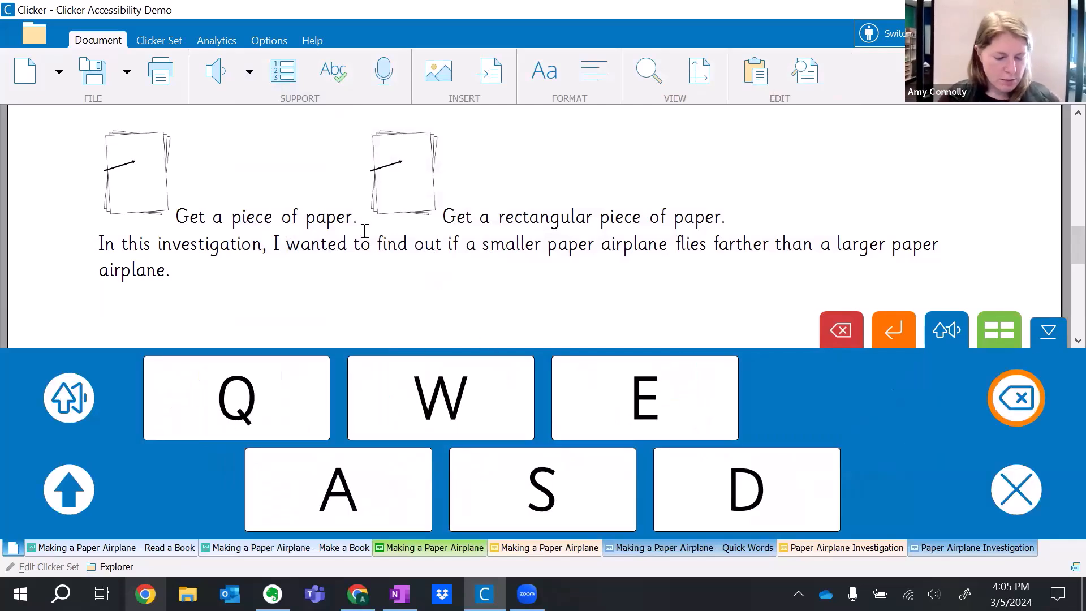
{"action": "key", "text": "space"}
{"action": "key", "text": "space"}
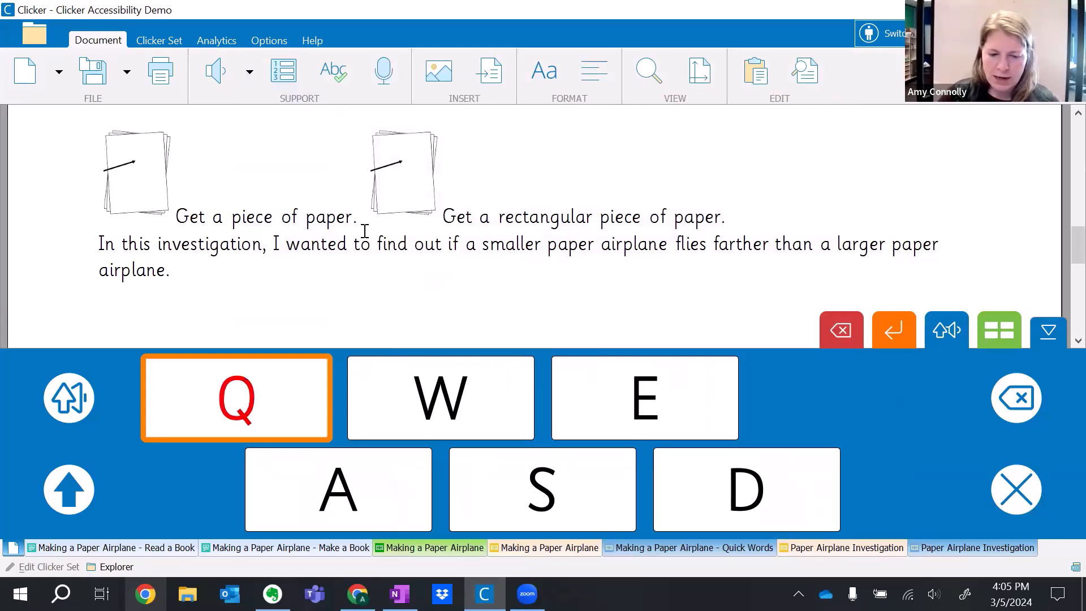
{"action": "key", "text": "space"}
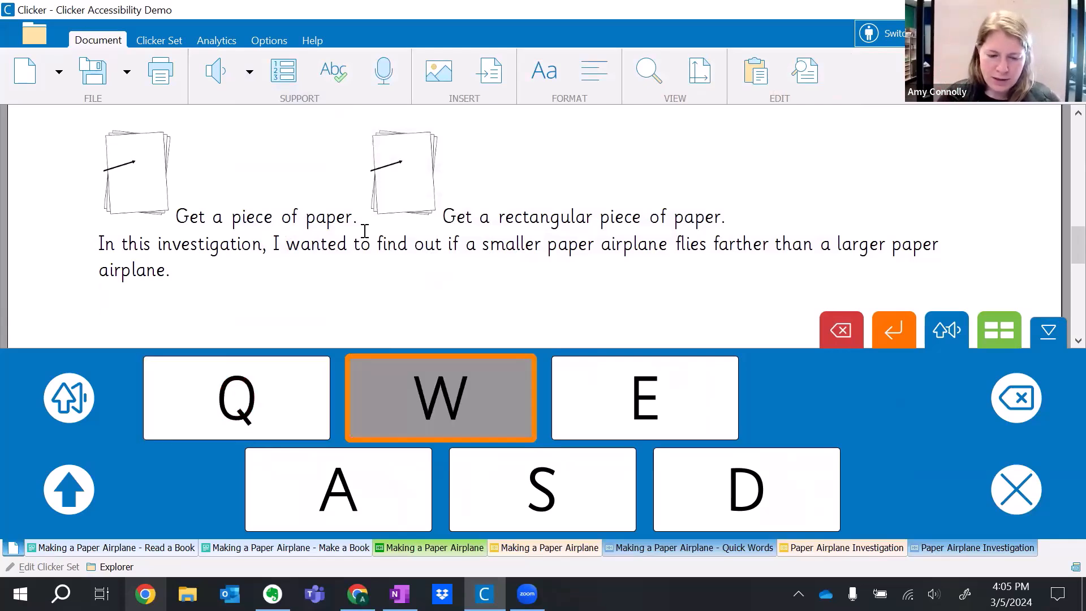
{"action": "key", "text": "space"}
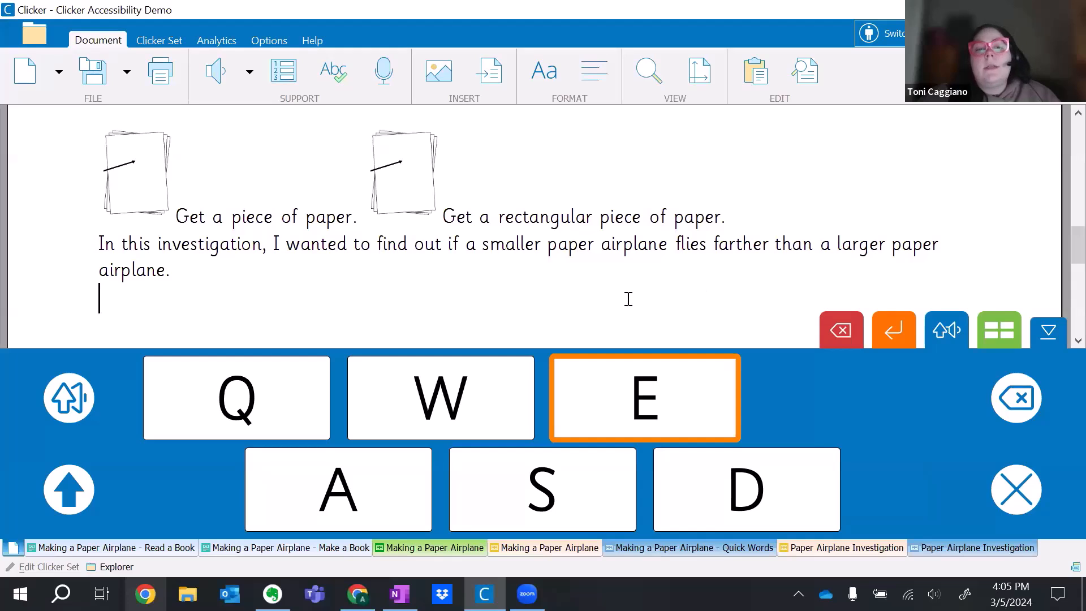
{"action": "left_click", "coordinate": [1015, 490]}
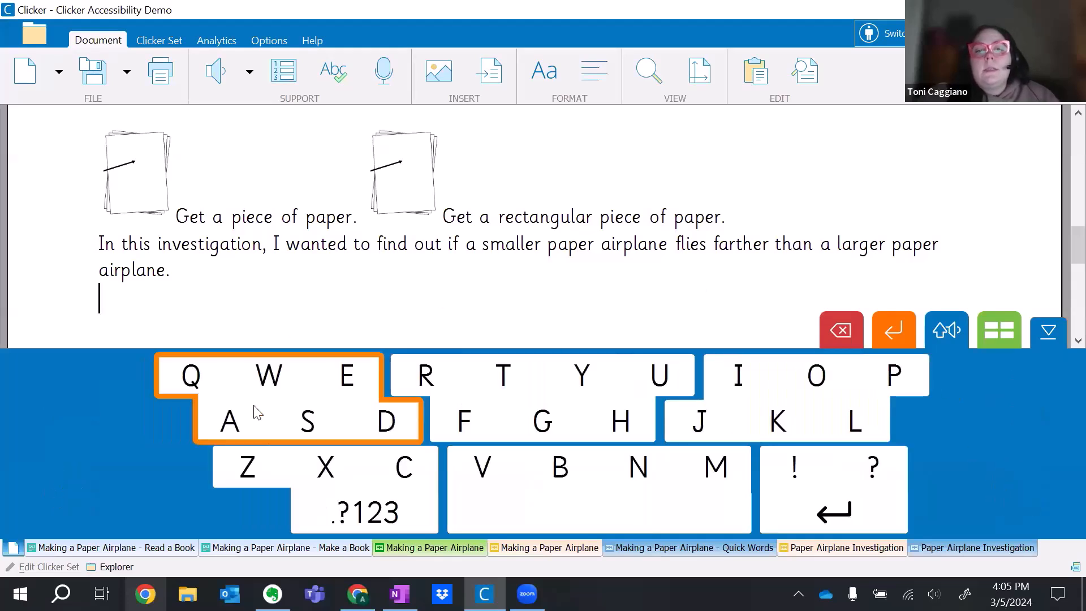
Pause switch access and enlarge the R-T-Y-U-F-G-H key cluster on the onscreen keyboard.
{"action": "left_click", "coordinate": [880, 33]}
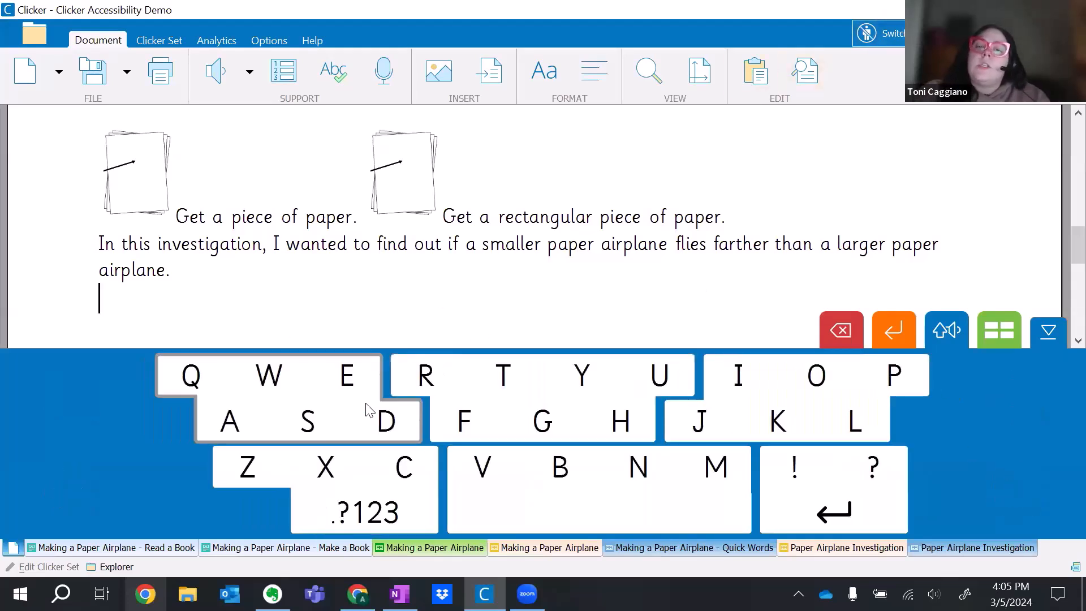
{"action": "left_click", "coordinate": [567, 427]}
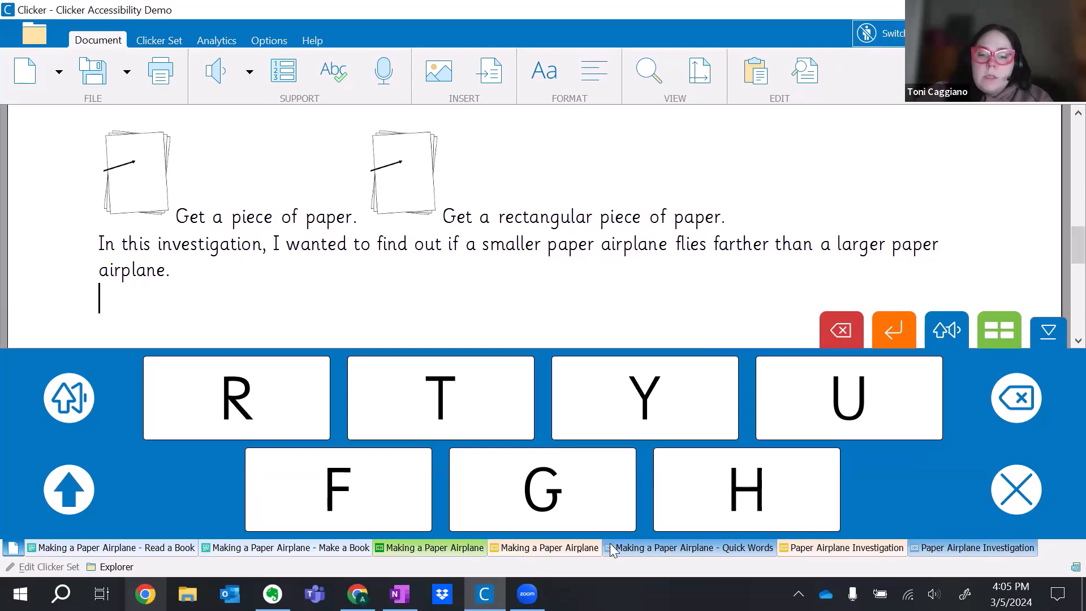
Return to the Making a Paper Airplane - Quick Words set and set SuperKeys to Keyboard and grids.
{"action": "left_click", "coordinate": [652, 546]}
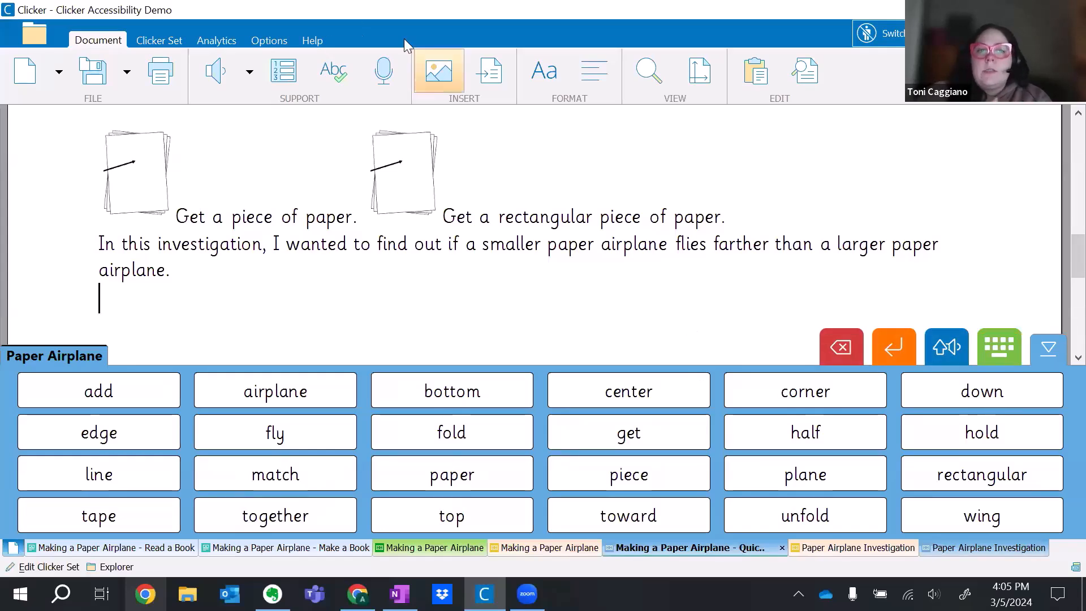
{"action": "left_click", "coordinate": [271, 40]}
{"action": "left_click", "coordinate": [274, 80]}
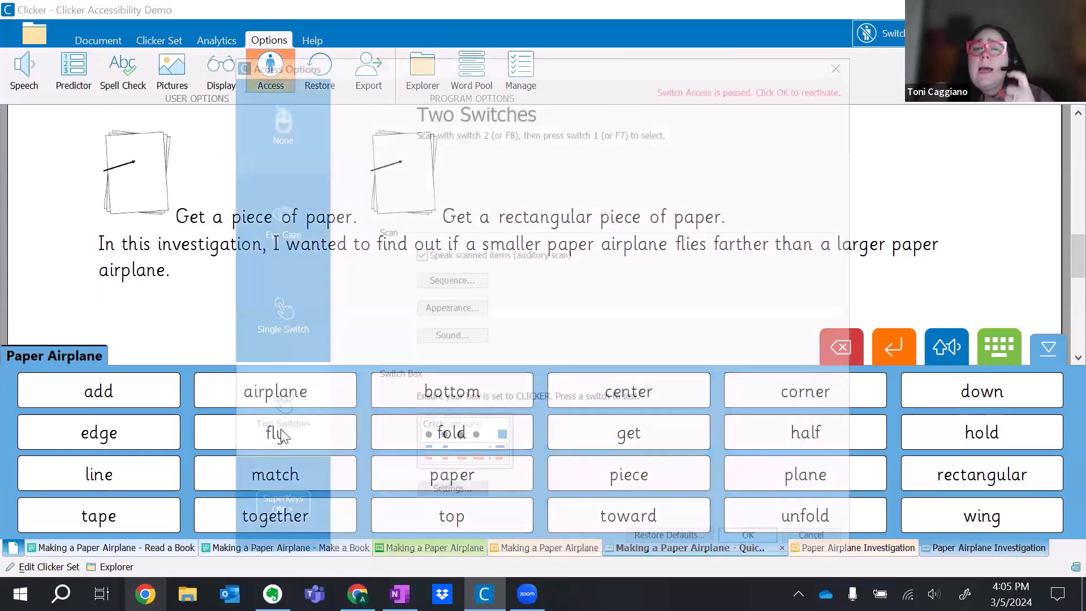
{"action": "left_click", "coordinate": [276, 504]}
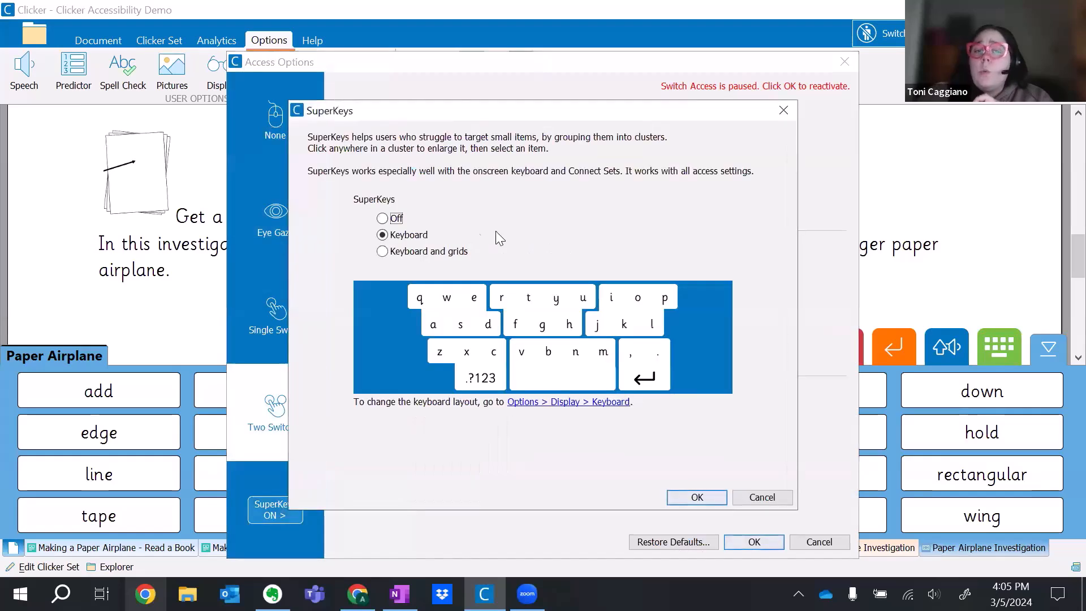
{"action": "left_click", "coordinate": [459, 252]}
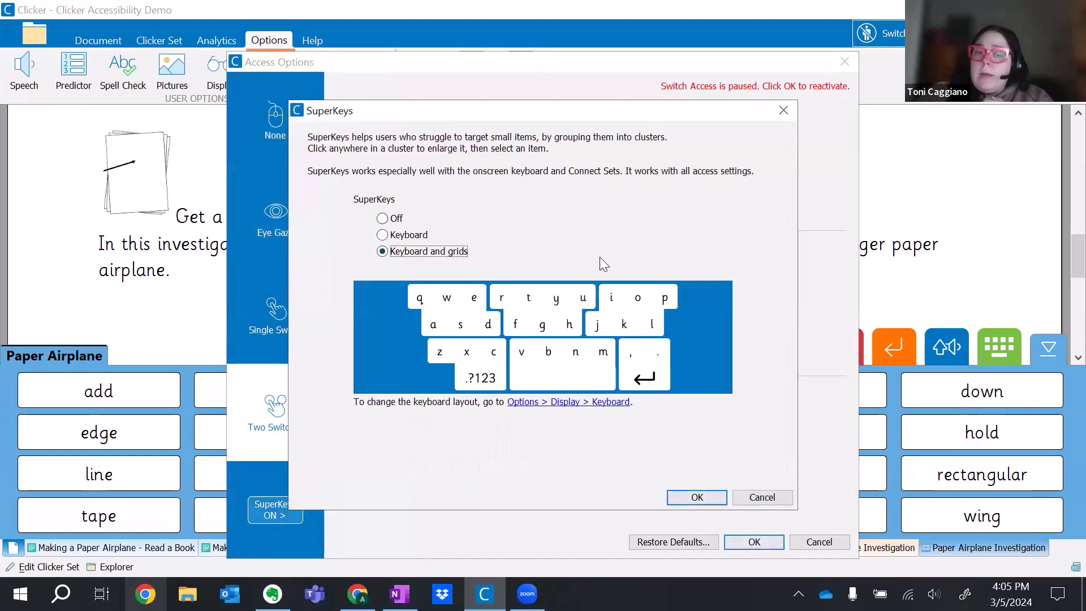
{"action": "left_click", "coordinate": [720, 495]}
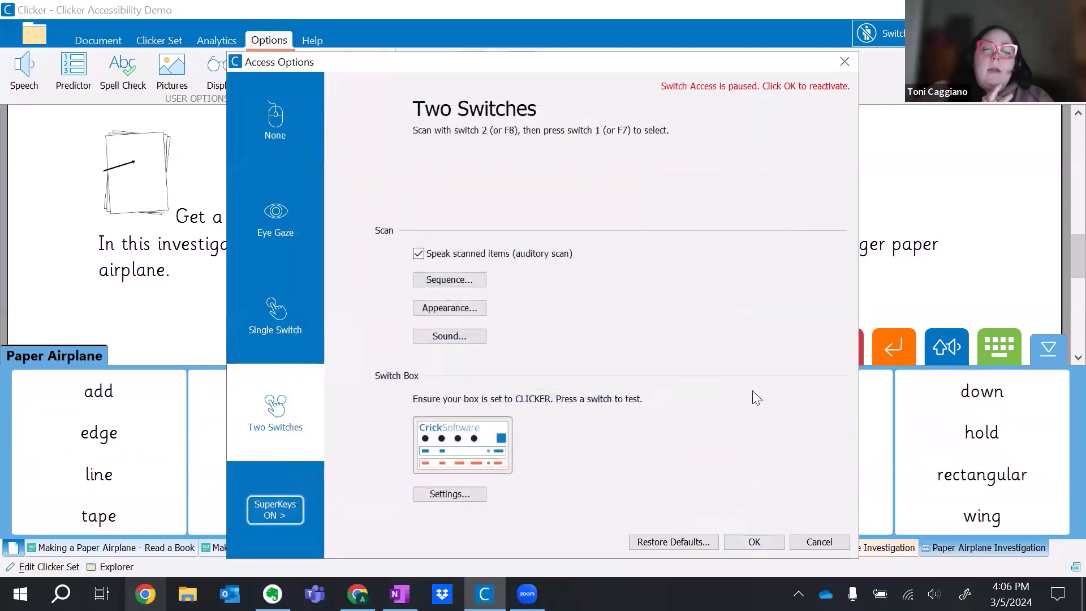
{"action": "left_click", "coordinate": [771, 540]}
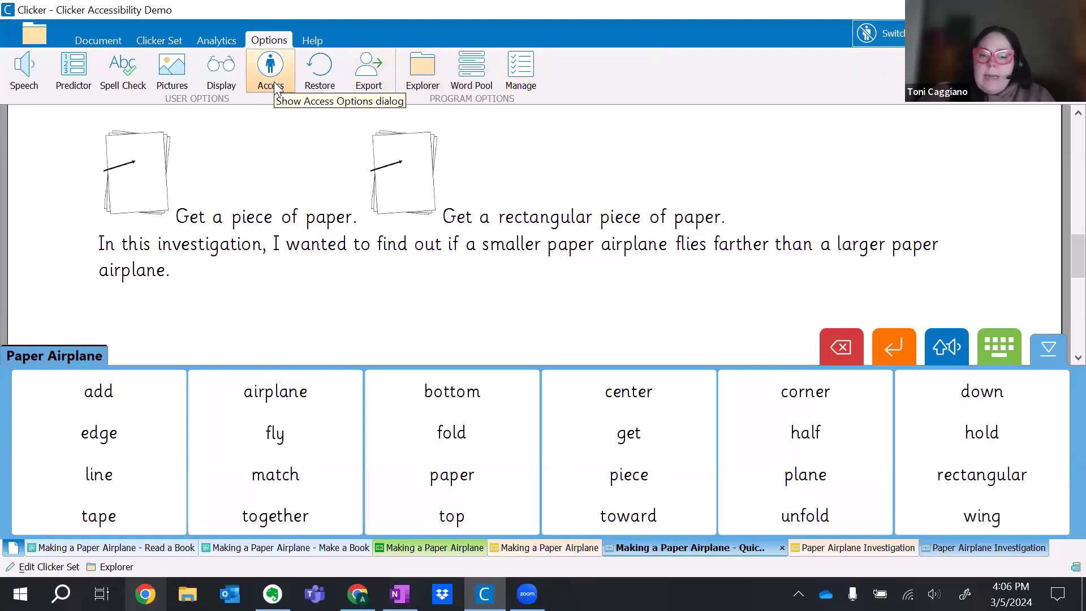
View the green and orange Making a Paper Airplane sets, then enlarge and close the sentence-opener cluster in the orange set's Starters grid.
{"action": "left_click", "coordinate": [463, 547]}
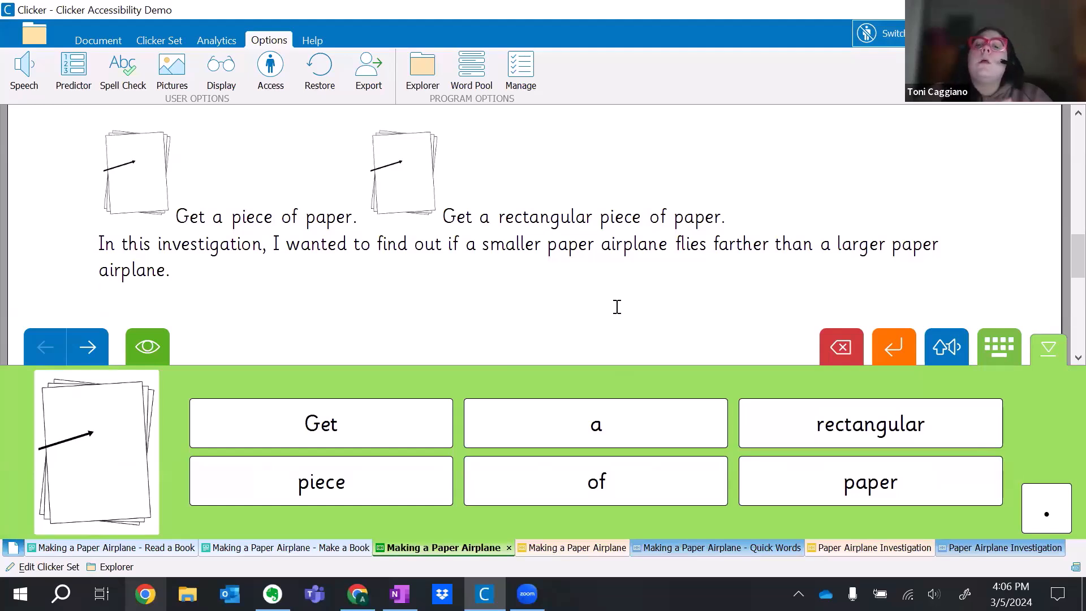
{"action": "left_click", "coordinate": [562, 548]}
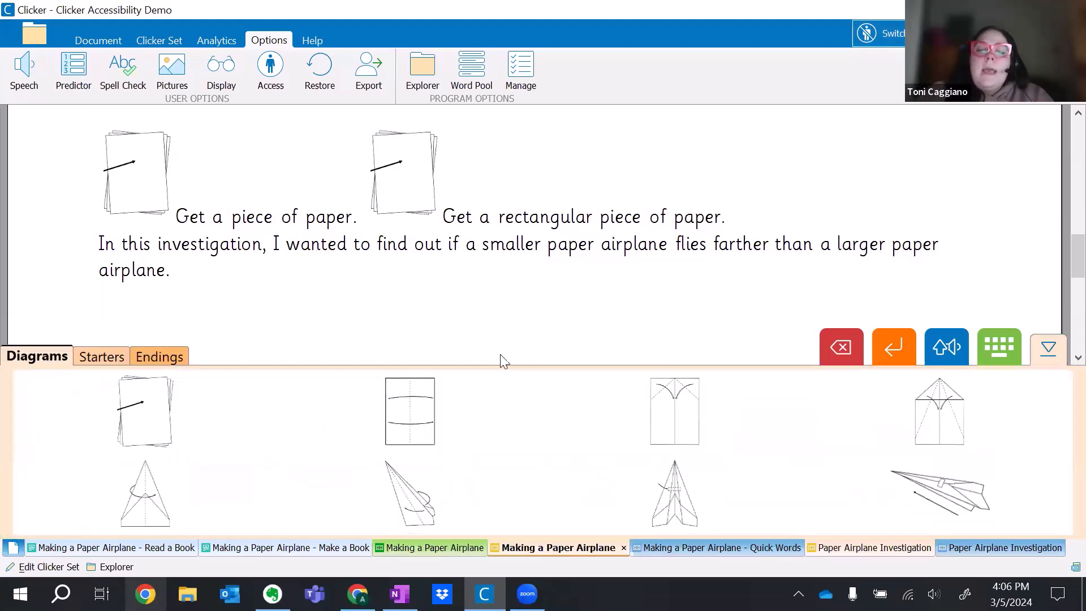
{"action": "left_click", "coordinate": [112, 362]}
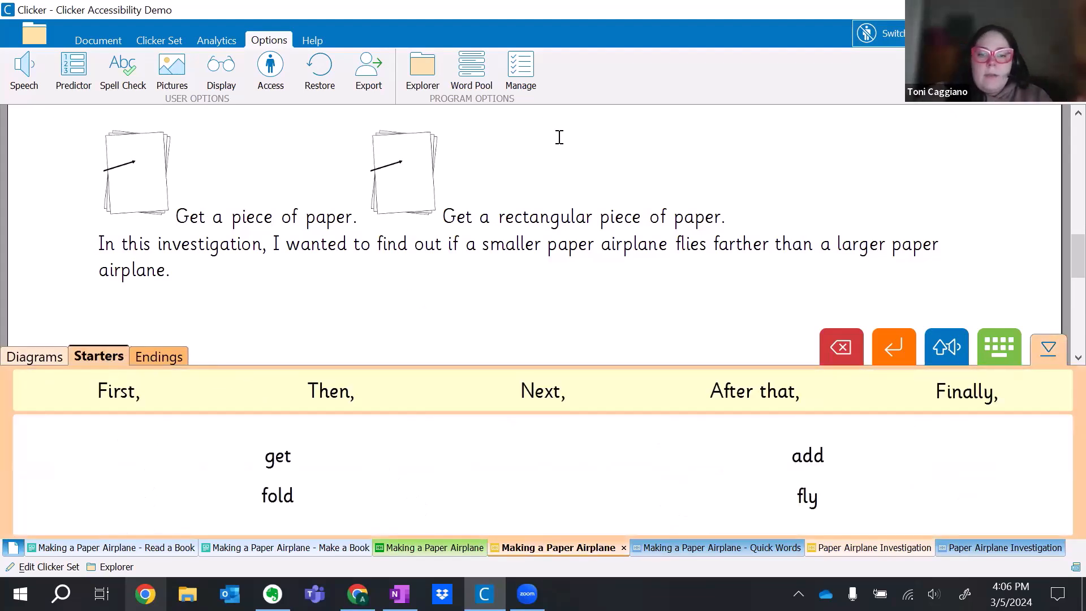
{"action": "left_click", "coordinate": [582, 399]}
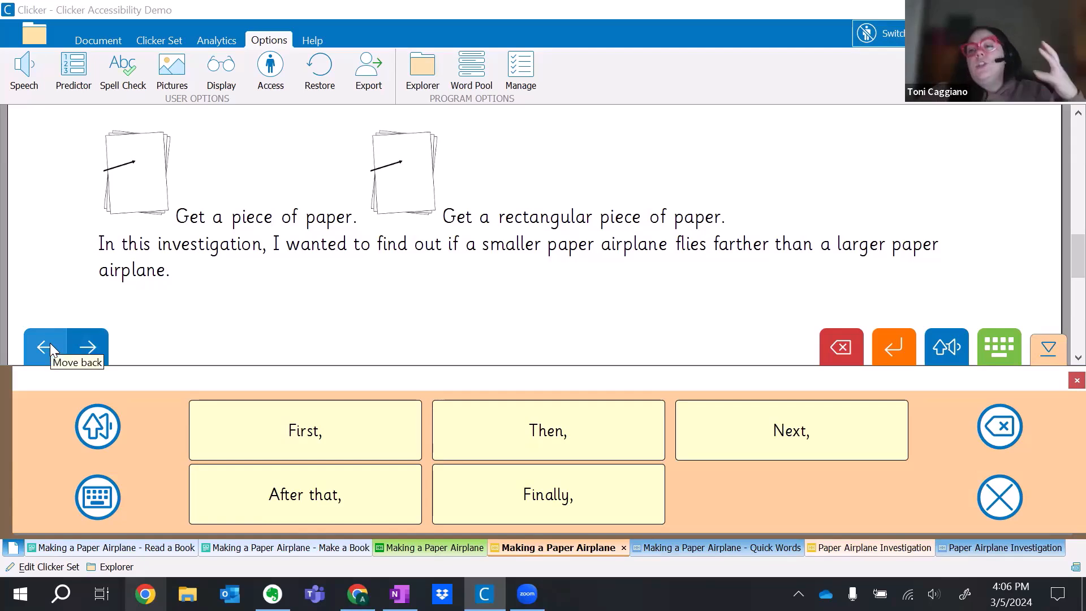
{"action": "left_click", "coordinate": [999, 497]}
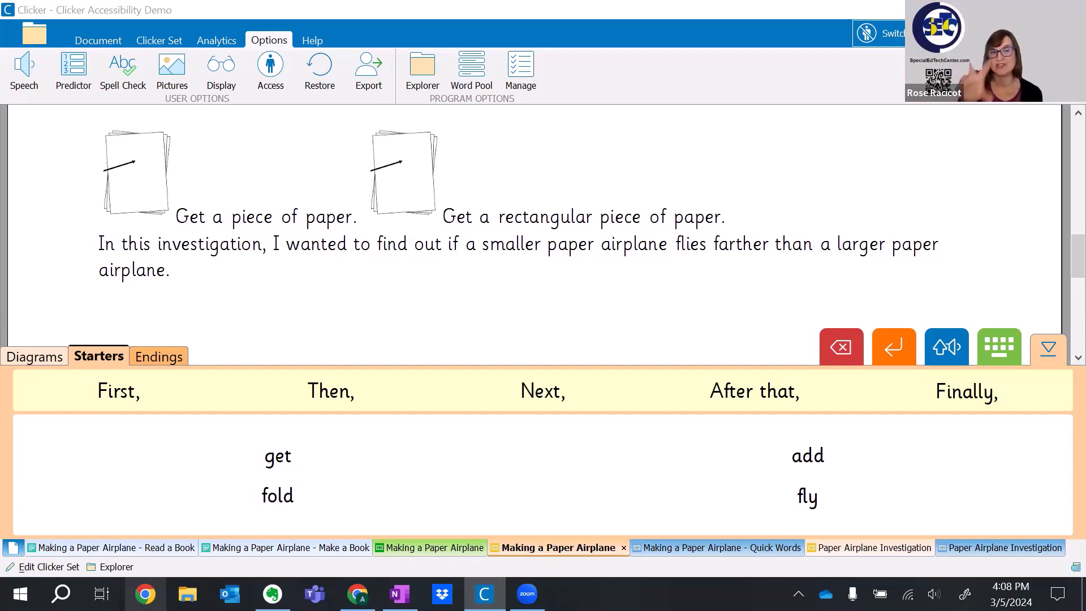
Reactivate switch access in the Making a Paper Airplane - Quick Words set and scan the enlarged airplane, fly, match, together cluster.
{"action": "left_click", "coordinate": [717, 548]}
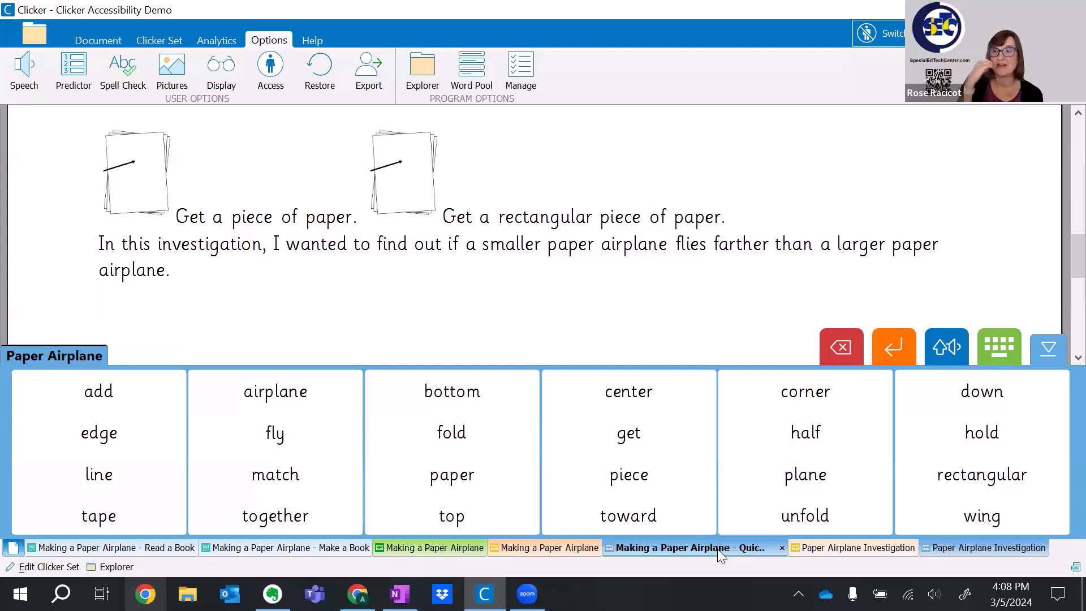
{"action": "left_click", "coordinate": [917, 34]}
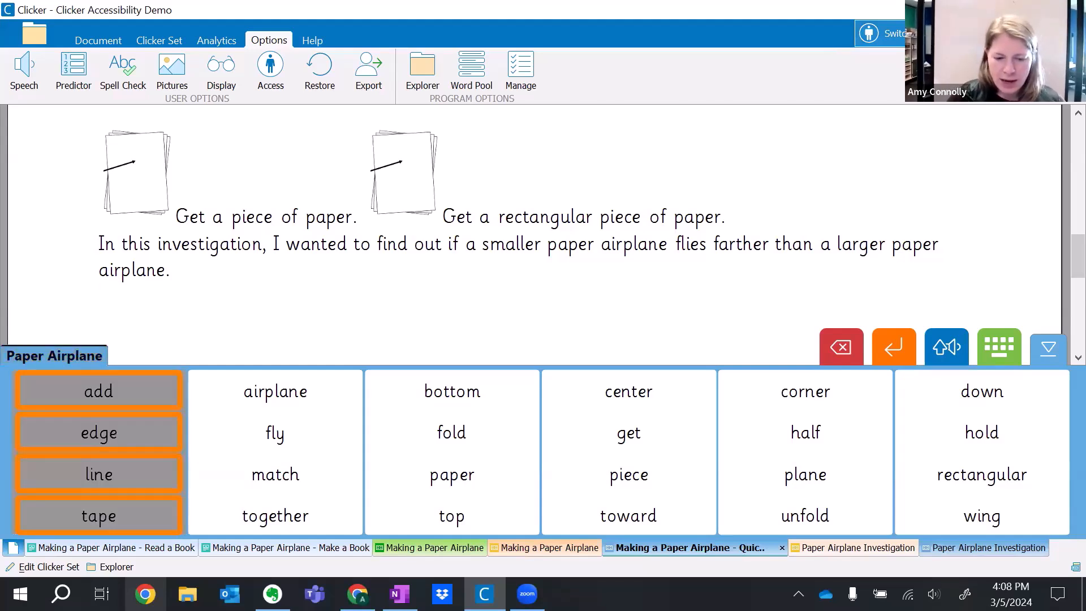
{"action": "key", "text": "space"}
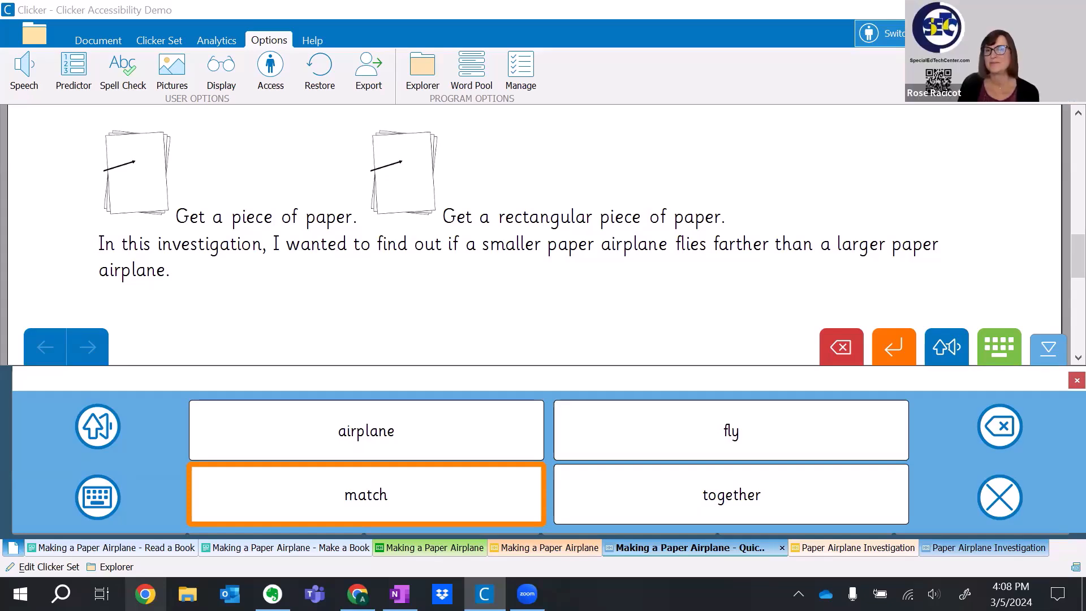
Add the word "match" from the enlarged word cluster on a new line below the investigation sentence.
{"action": "key", "text": "space"}
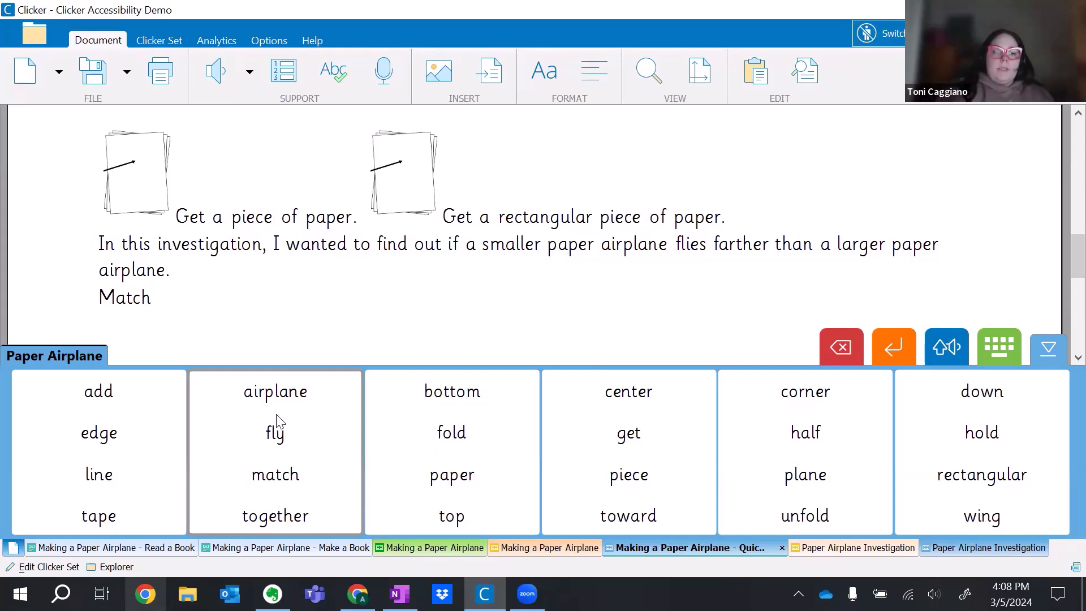
{"action": "left_click_drag", "start_coordinate": [169, 298], "coordinate": [99, 298]}
{"action": "left_click", "coordinate": [180, 303]}
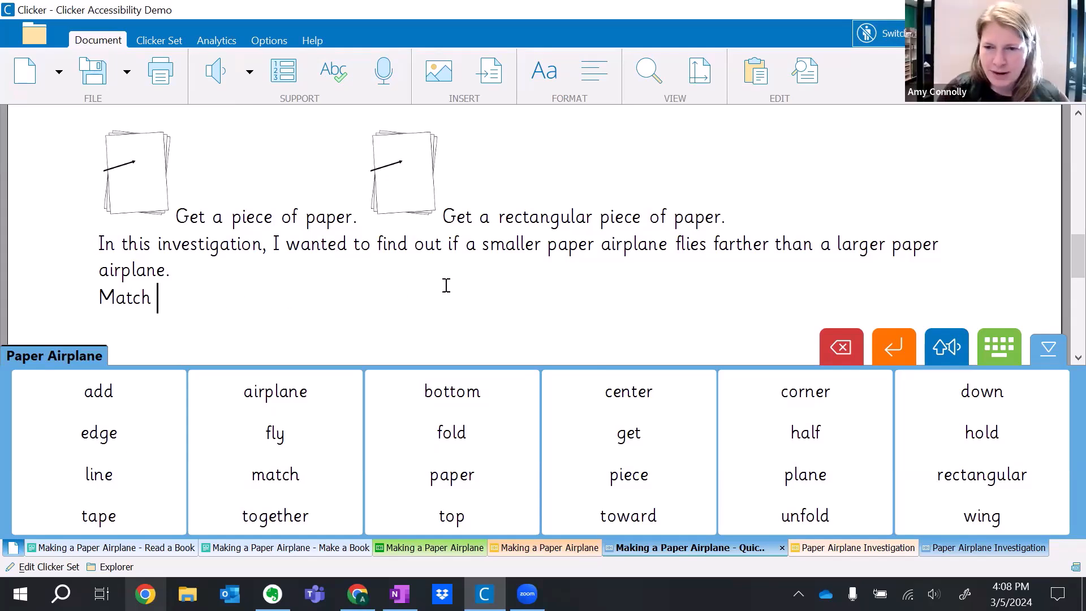
Reactivate switch access, go from the enlarged airplane cluster to the onscreen keyboard, and add the letter "a" after "Match".
{"action": "left_click", "coordinate": [903, 46]}
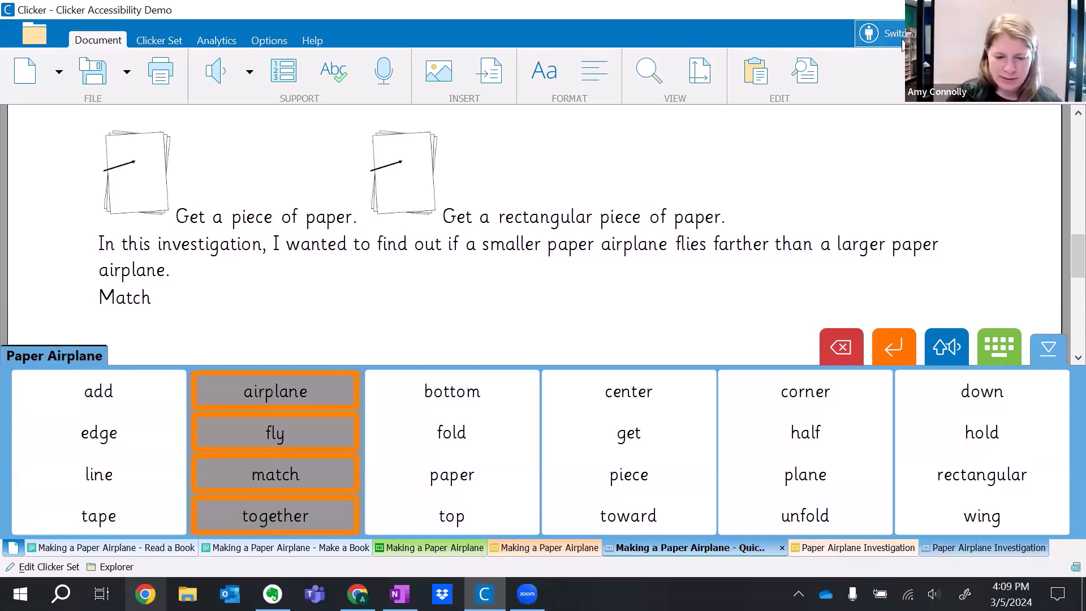
{"action": "key", "text": "space"}
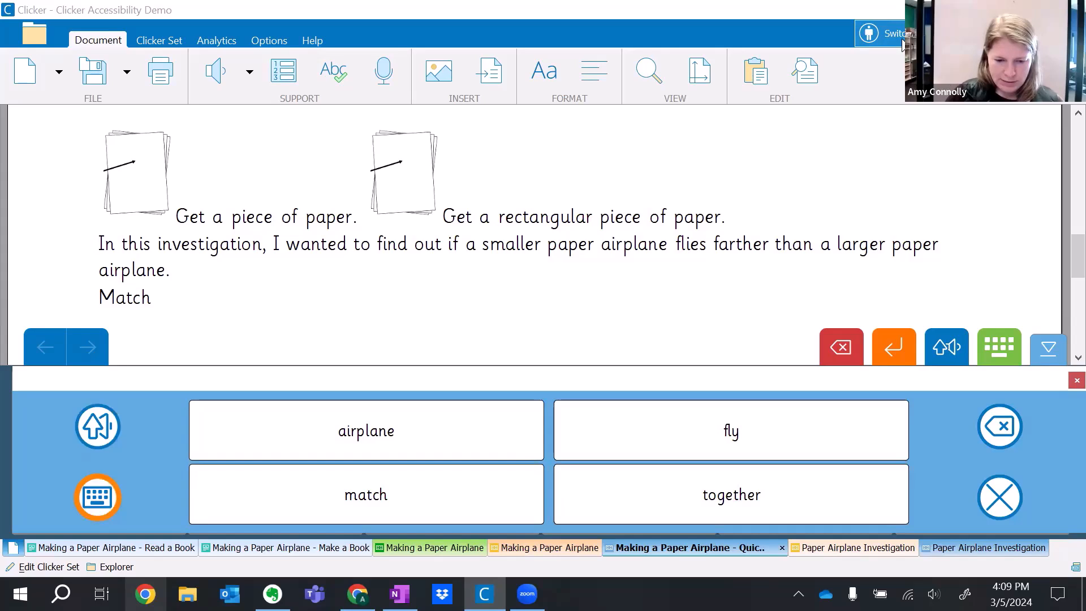
{"action": "key", "text": "space"}
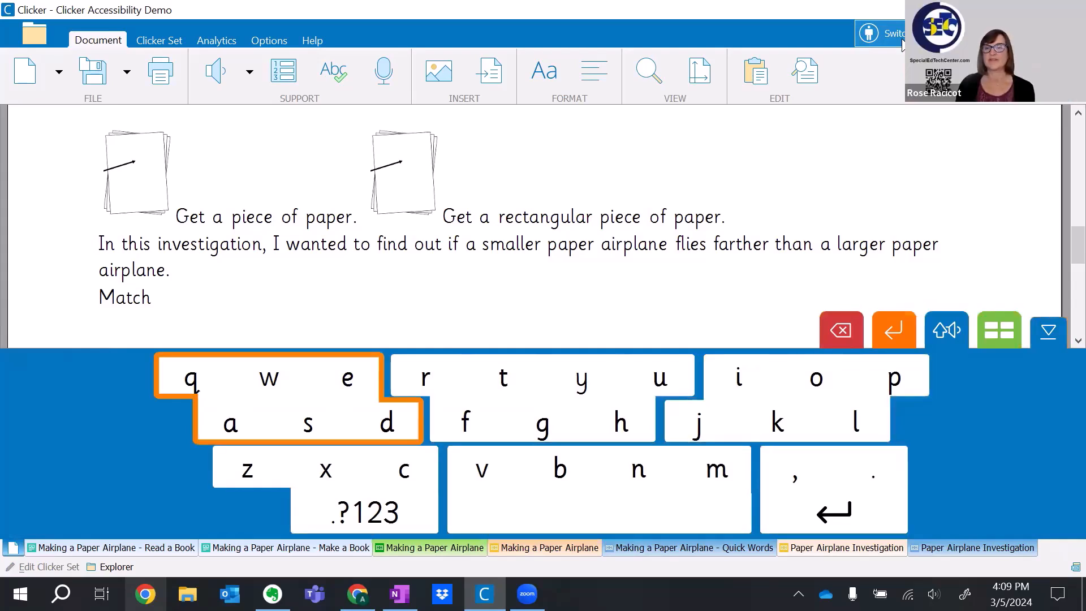
{"action": "key", "text": "space"}
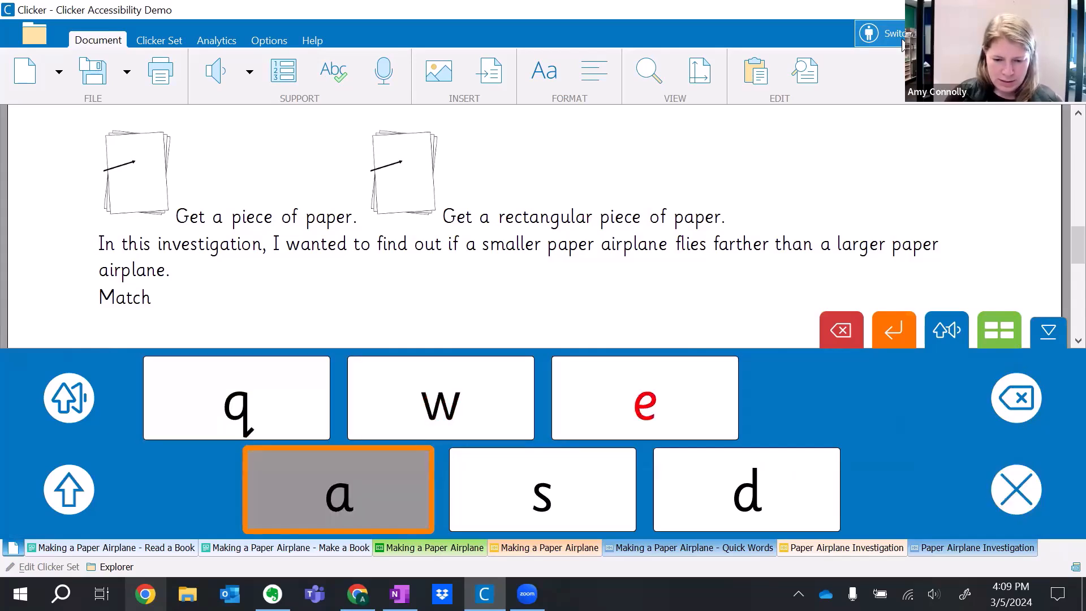
{"action": "key", "text": "space"}
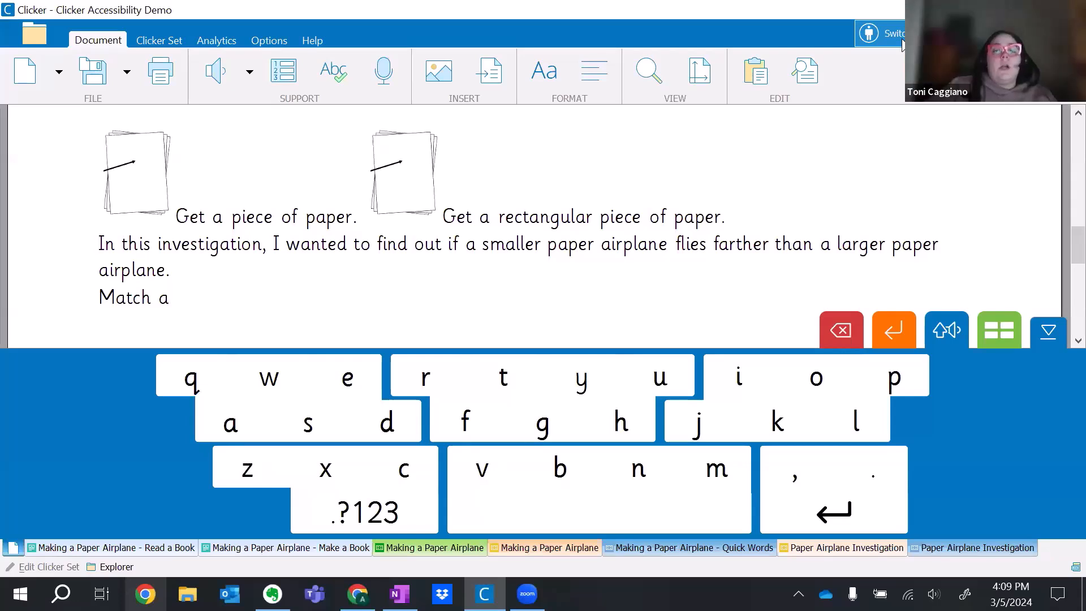
Reopen and close the q-w-e-a-s-d cluster, and enlarge the r-t-y-u-f-g-h cluster with capital letters.
{"action": "key", "text": "space"}
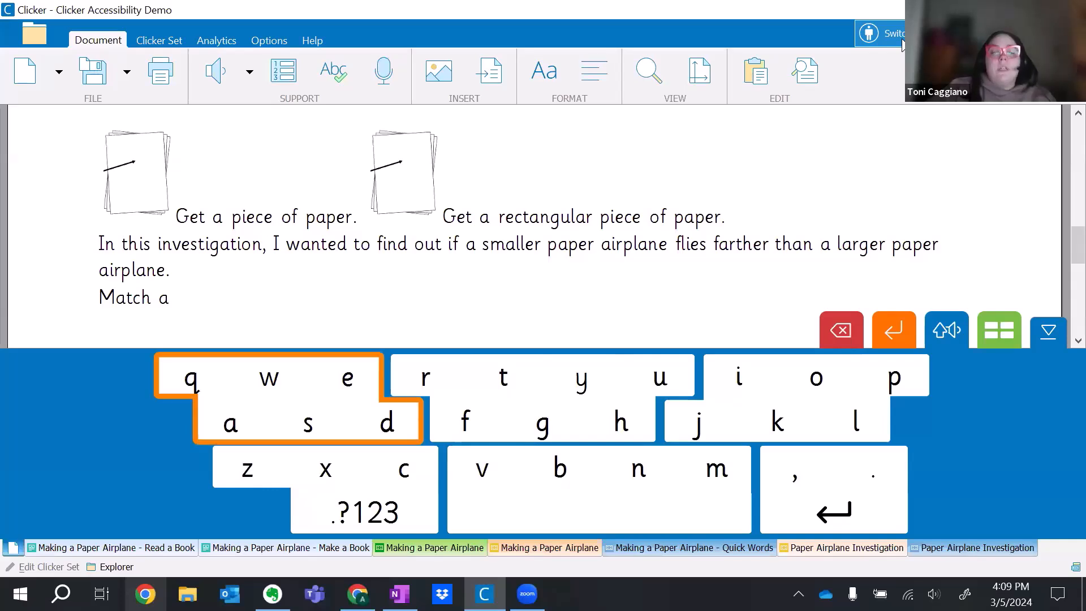
{"action": "key", "text": "Return"}
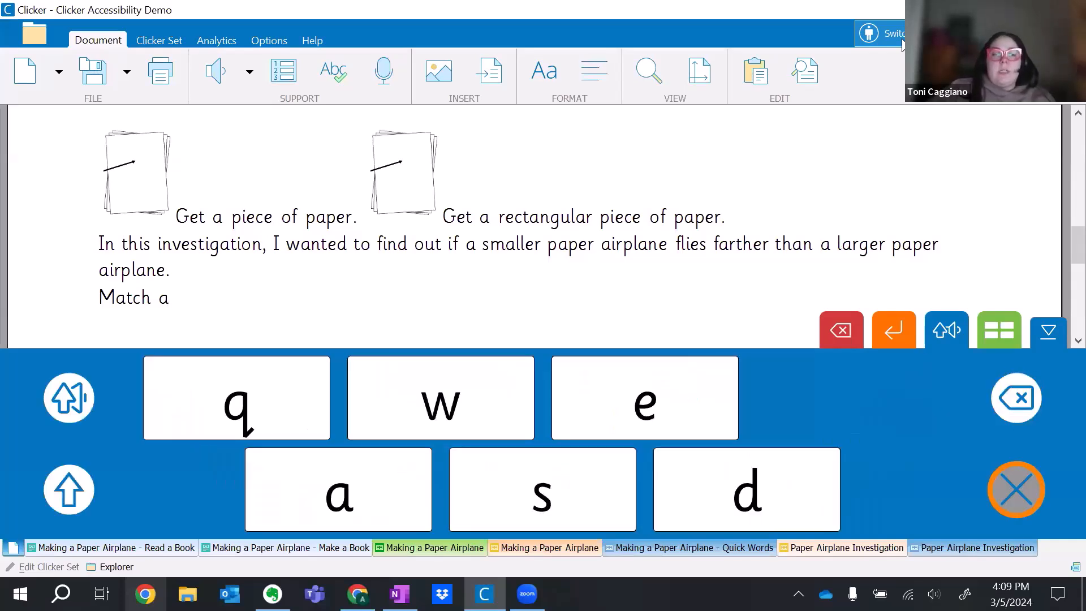
{"action": "key", "text": "Return"}
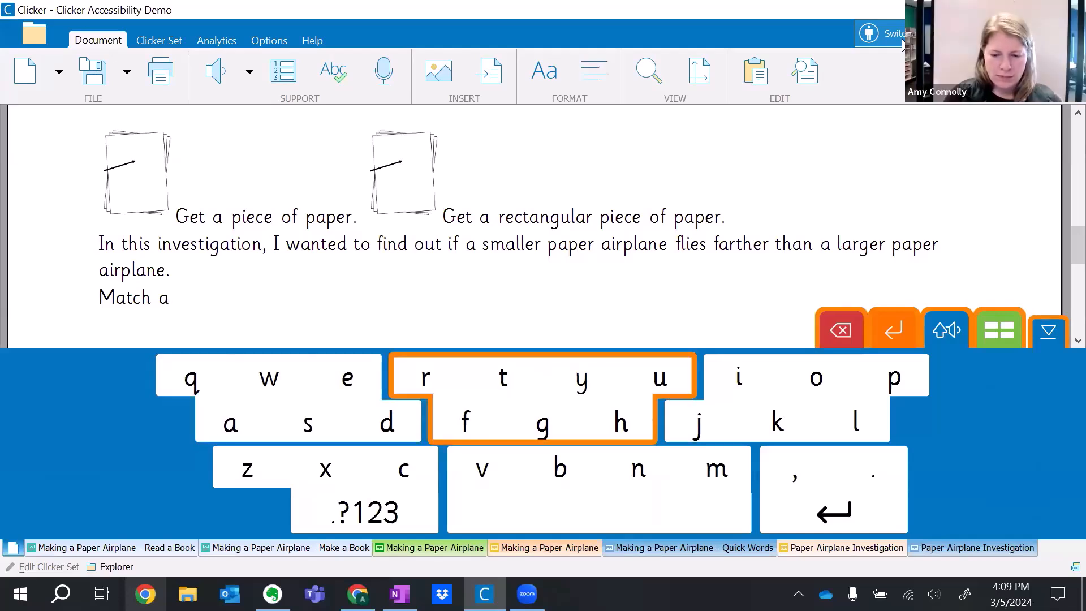
{"action": "key", "text": "Return"}
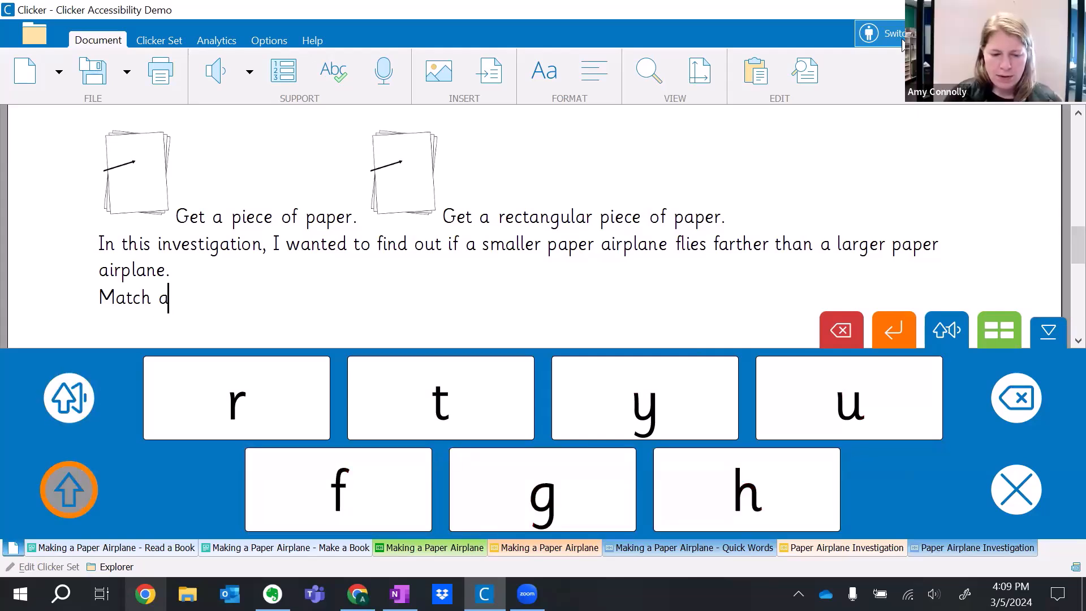
Delete the letter "a" from within the enlarged cluster, and return to the Paper Airplane word grid.
{"action": "key", "text": "space"}
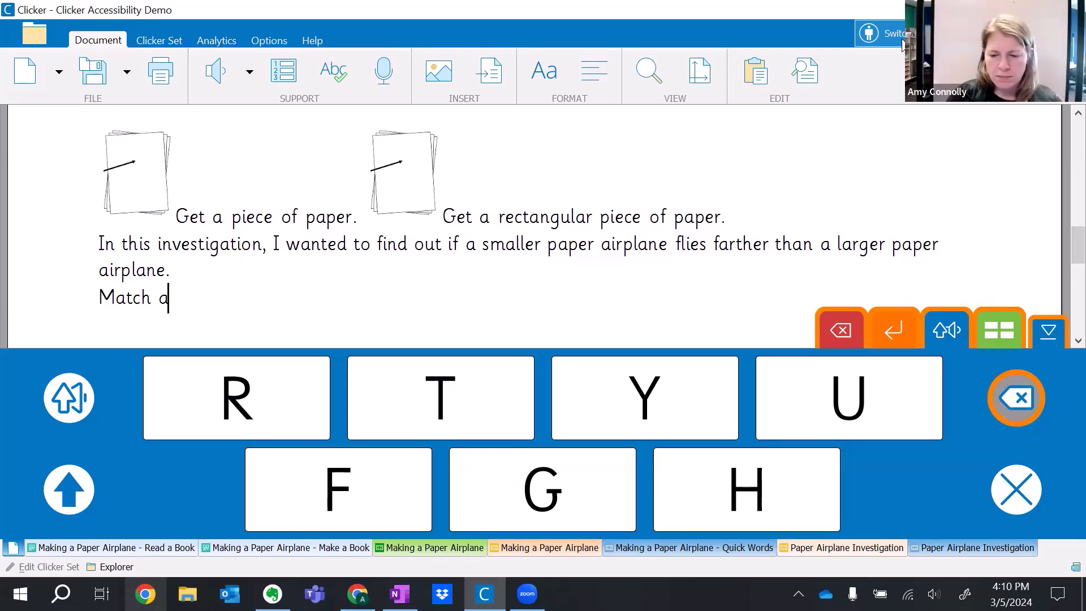
{"action": "key", "text": "space"}
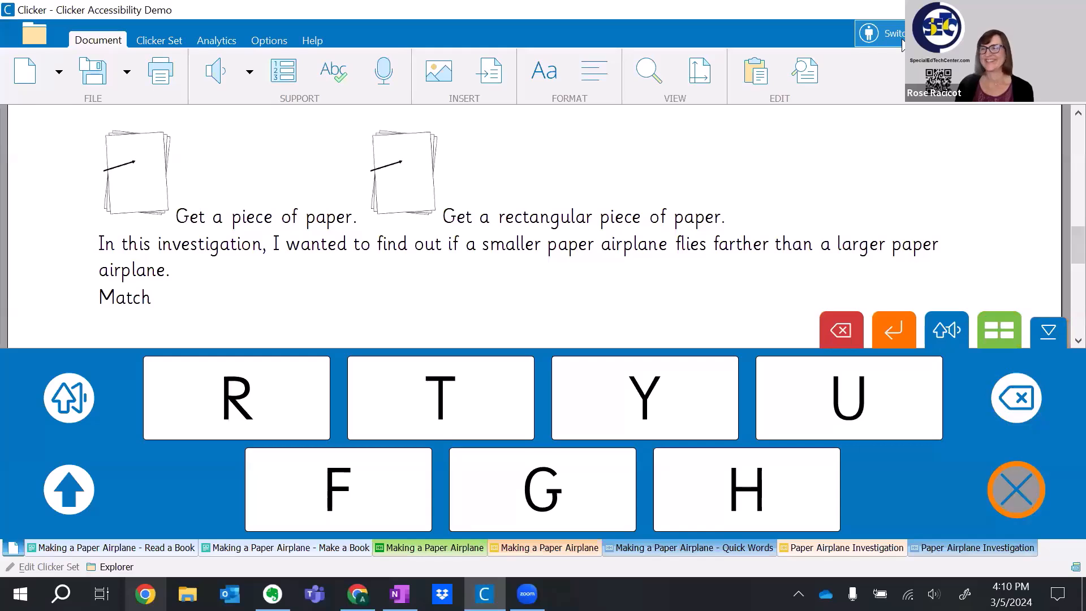
{"action": "key", "text": "space"}
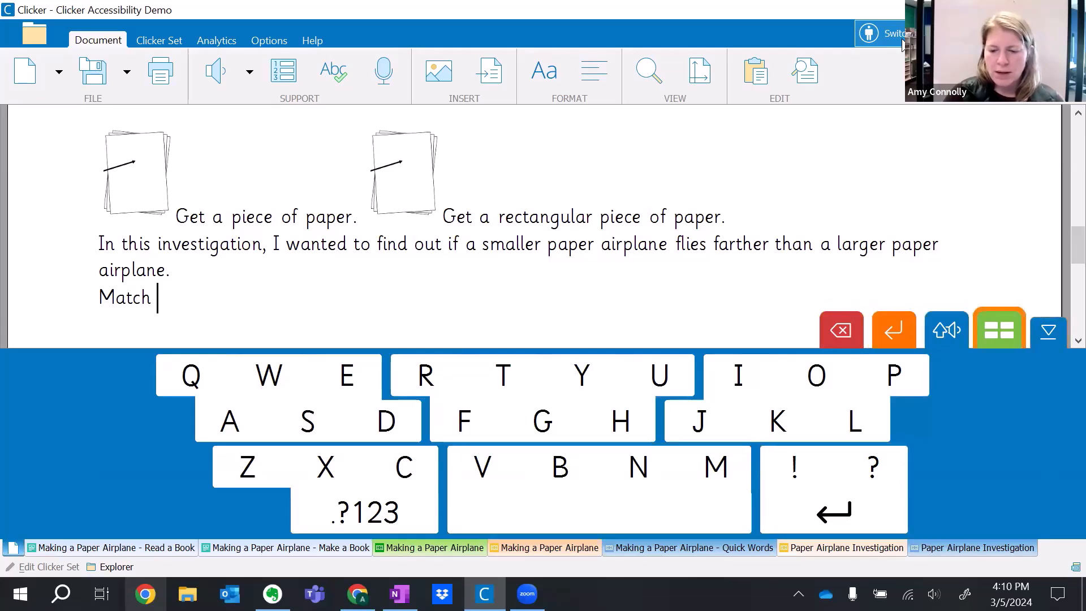
{"action": "key", "text": "space"}
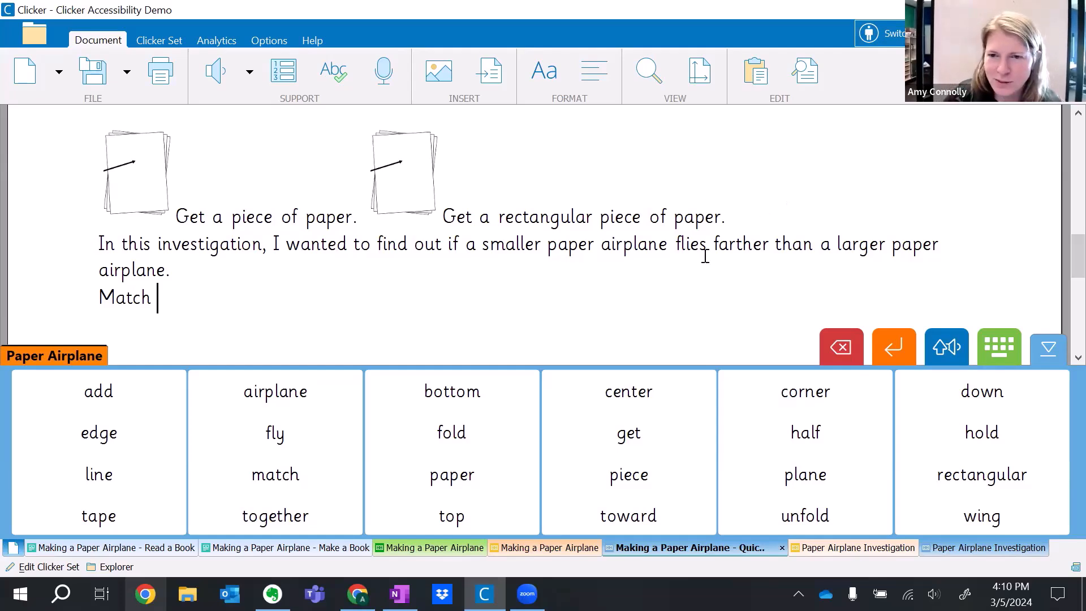
View the onscreen keyboard and return to the Paper Airplane word grid.
{"action": "left_click", "coordinate": [26, 32]}
{"action": "left_click", "coordinate": [849, 538]}
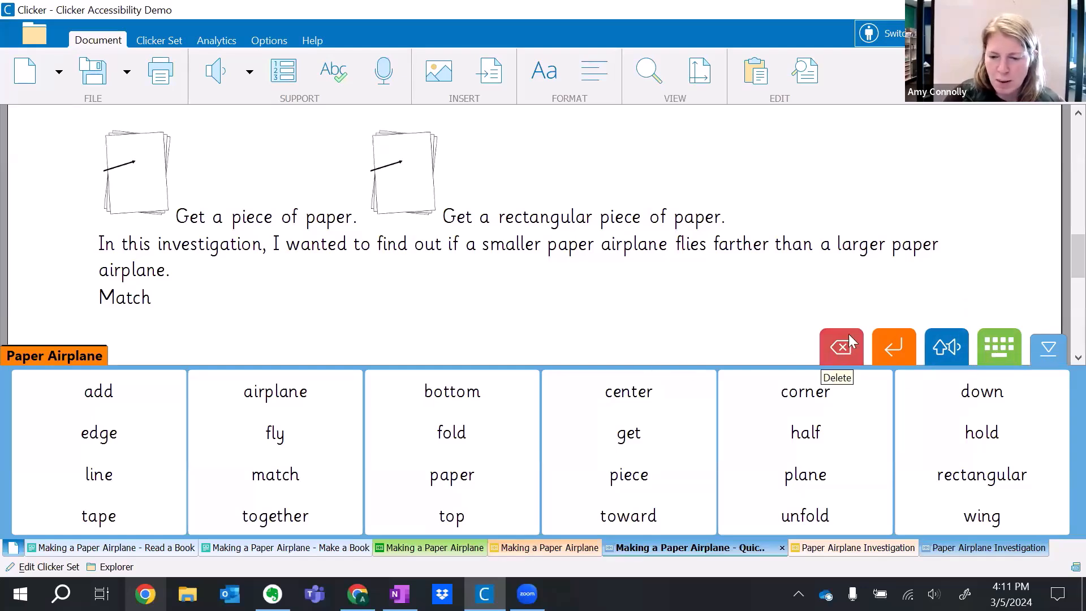
{"action": "left_click", "coordinate": [998, 355]}
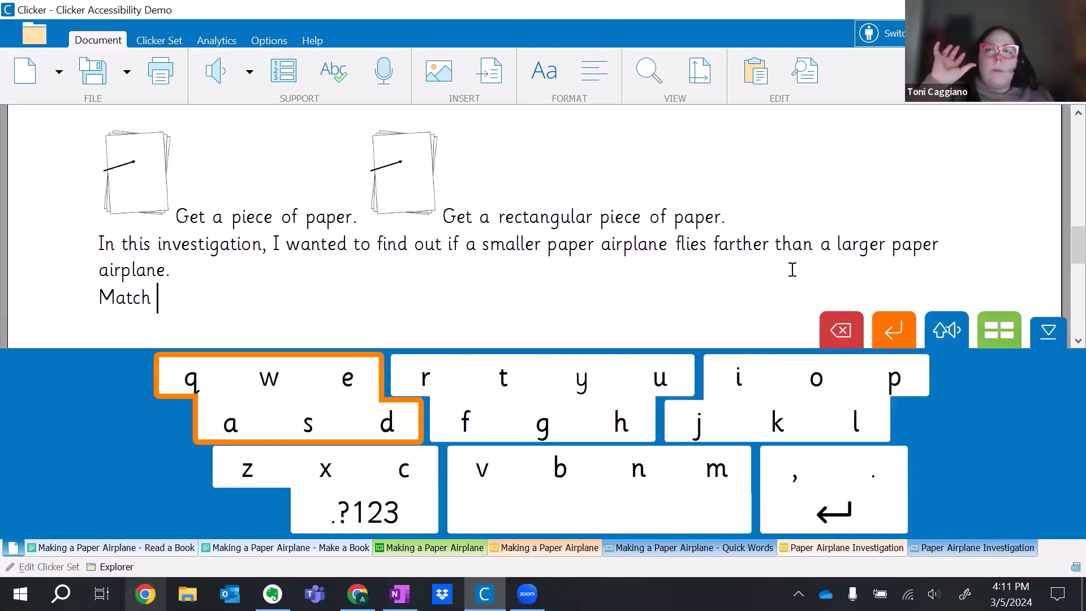
{"action": "left_click", "coordinate": [997, 328]}
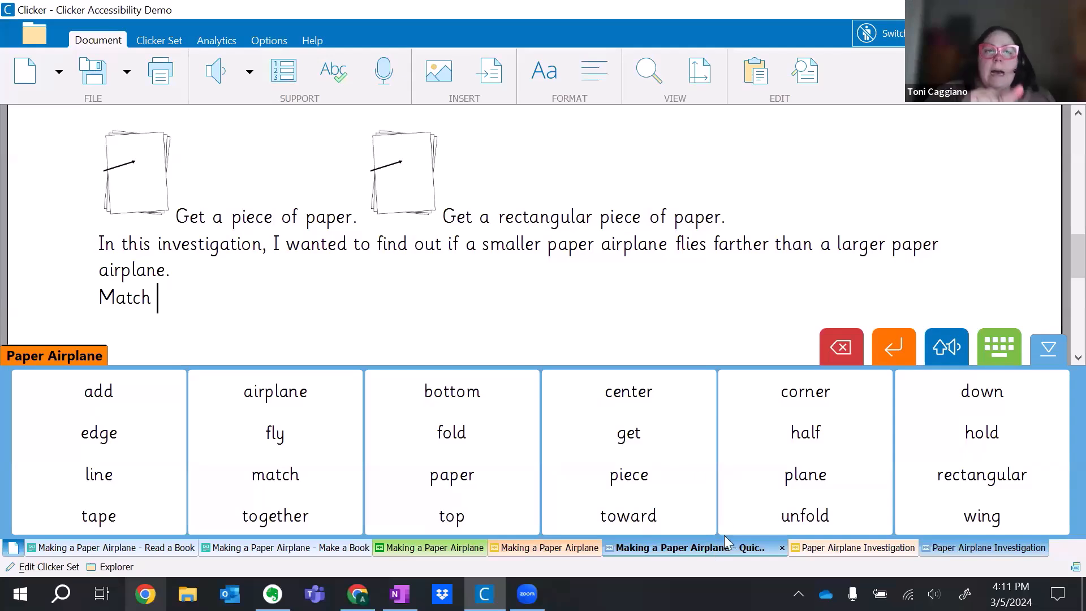
Remove the Minimize and Sound Shift tools from the grid tools in the display options.
{"action": "left_click", "coordinate": [267, 38]}
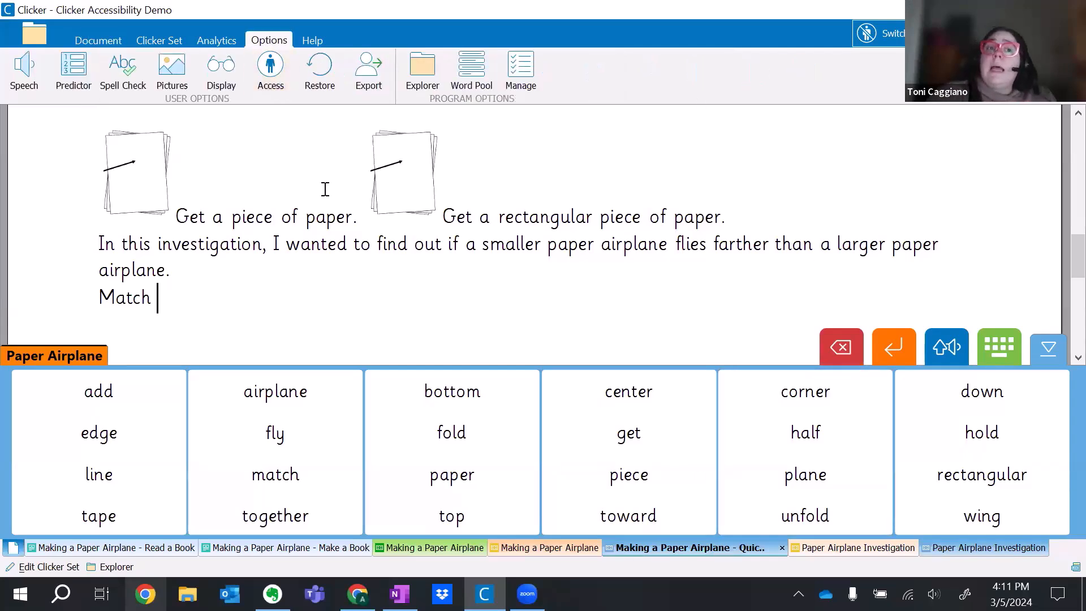
{"action": "left_click", "coordinate": [222, 80]}
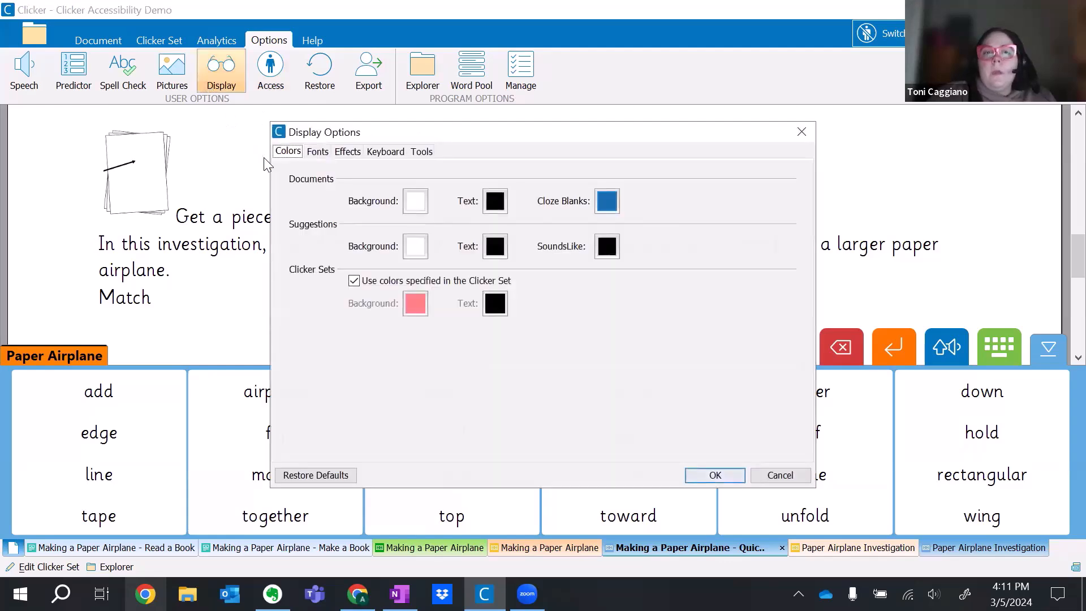
{"action": "left_click", "coordinate": [419, 151]}
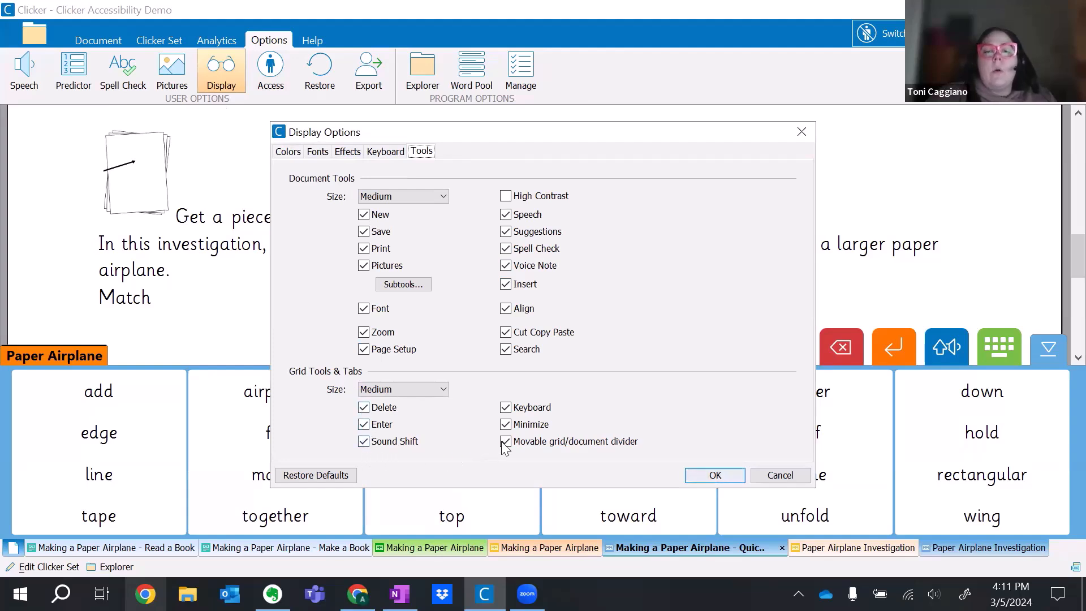
{"action": "left_click", "coordinate": [506, 423]}
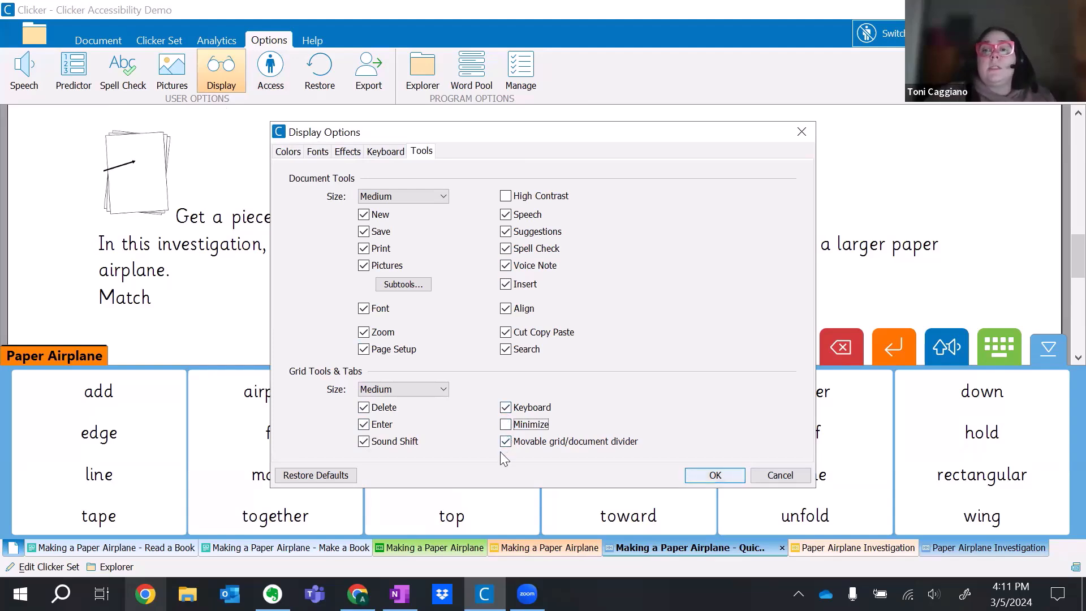
{"action": "left_click", "coordinate": [363, 441]}
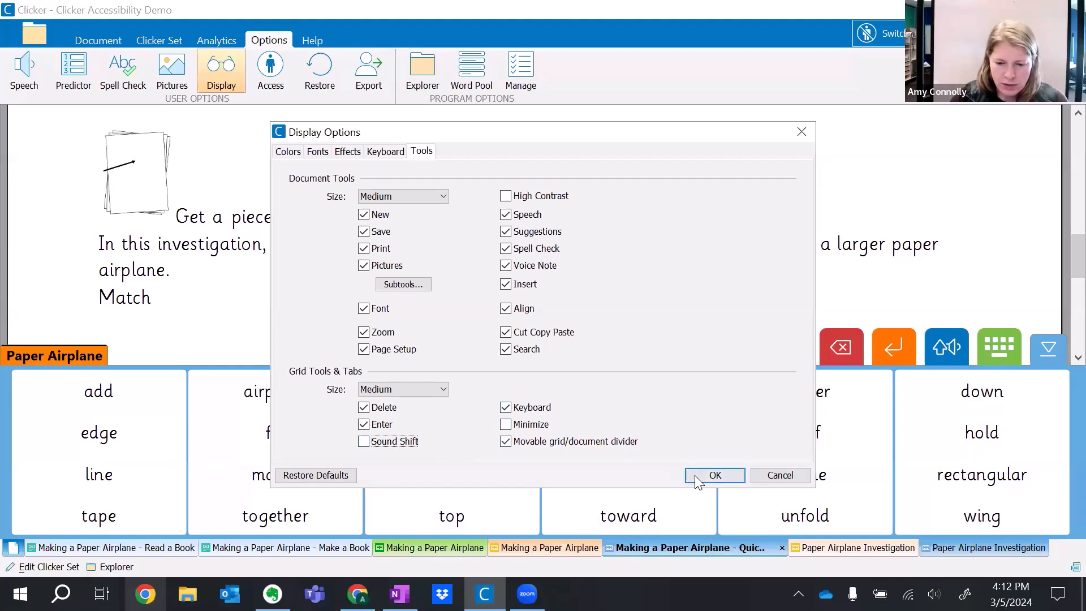
{"action": "left_click", "coordinate": [714, 475]}
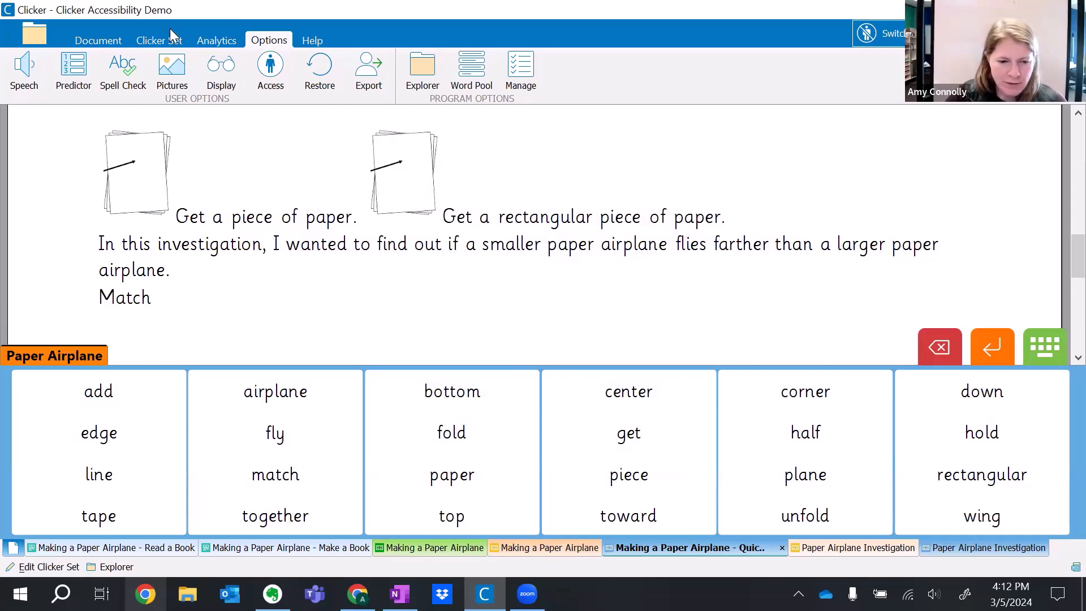
Open the Making a Paper Airplane Matching Set from the LearningGrids airplane resources.
{"action": "left_click", "coordinate": [34, 34]}
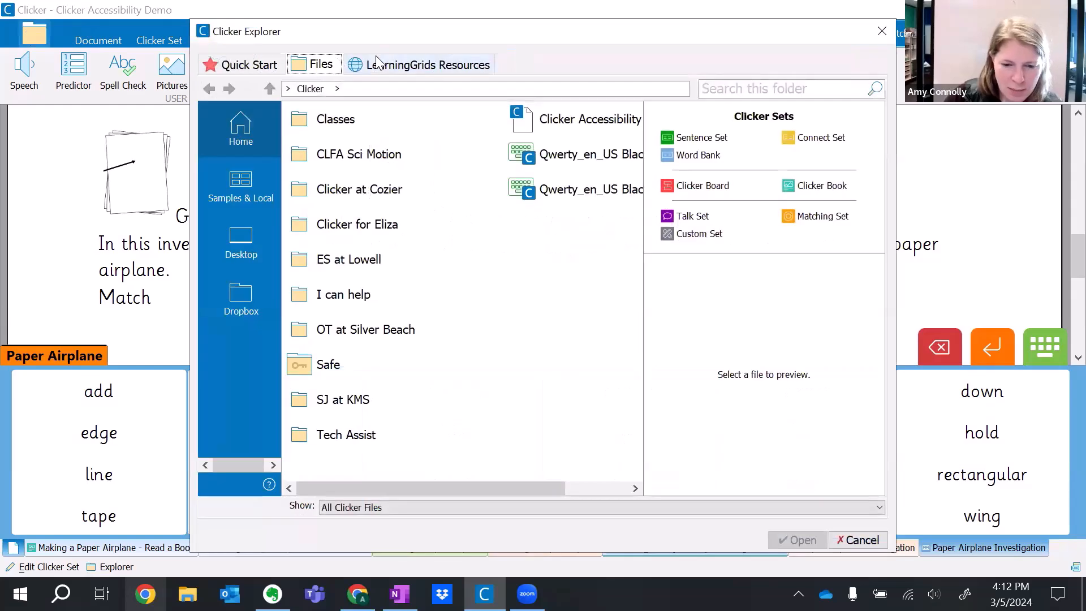
{"action": "left_click", "coordinate": [377, 62]}
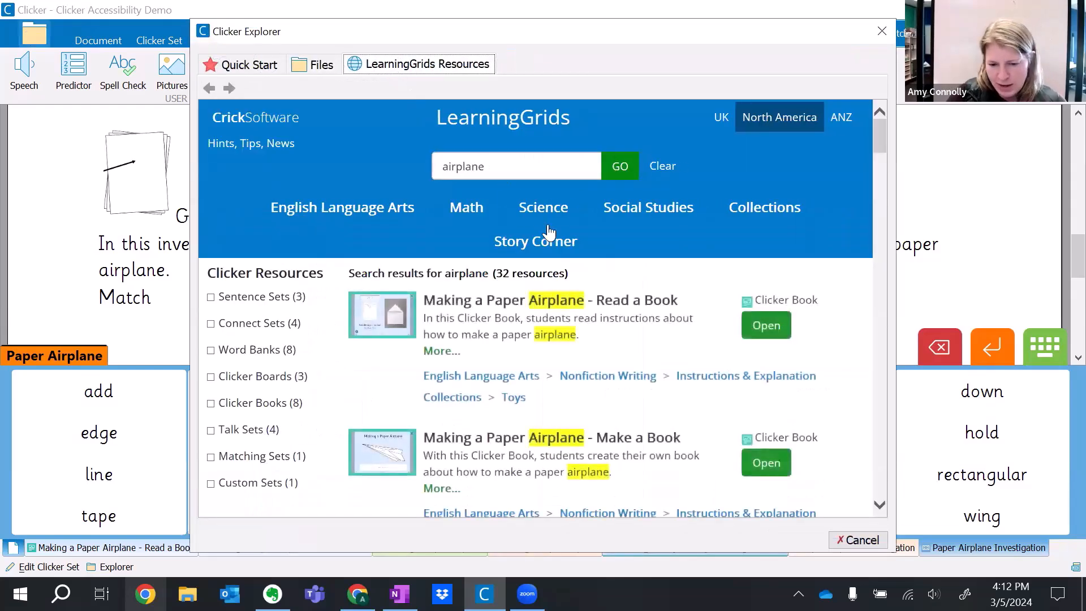
{"action": "scroll", "coordinate": [542, 362], "scroll_direction": "down", "scroll_amount": 5}
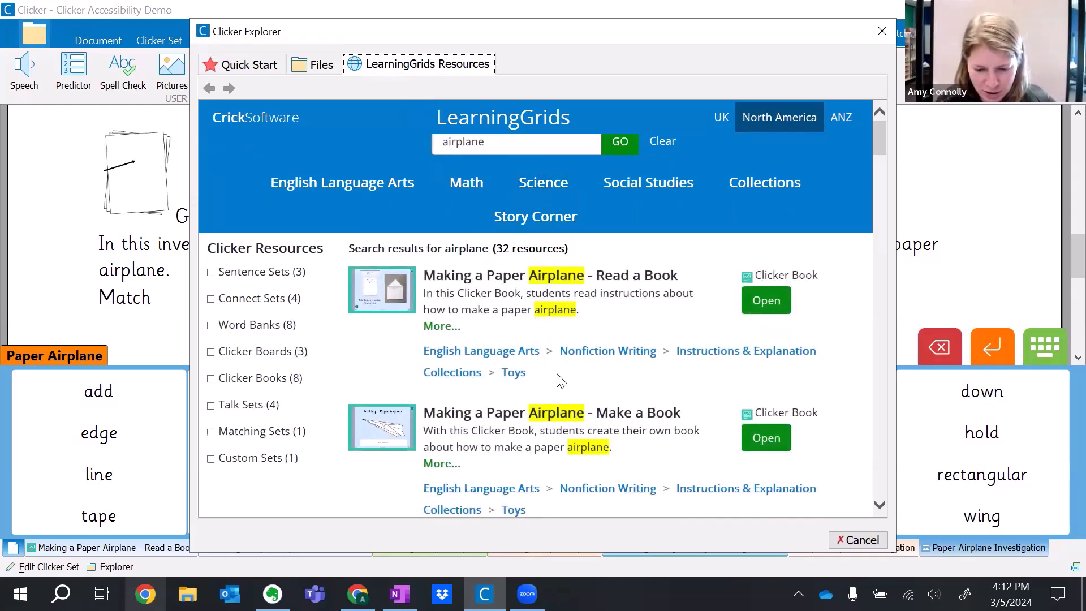
{"action": "scroll", "coordinate": [735, 381], "scroll_direction": "down", "scroll_amount": 6}
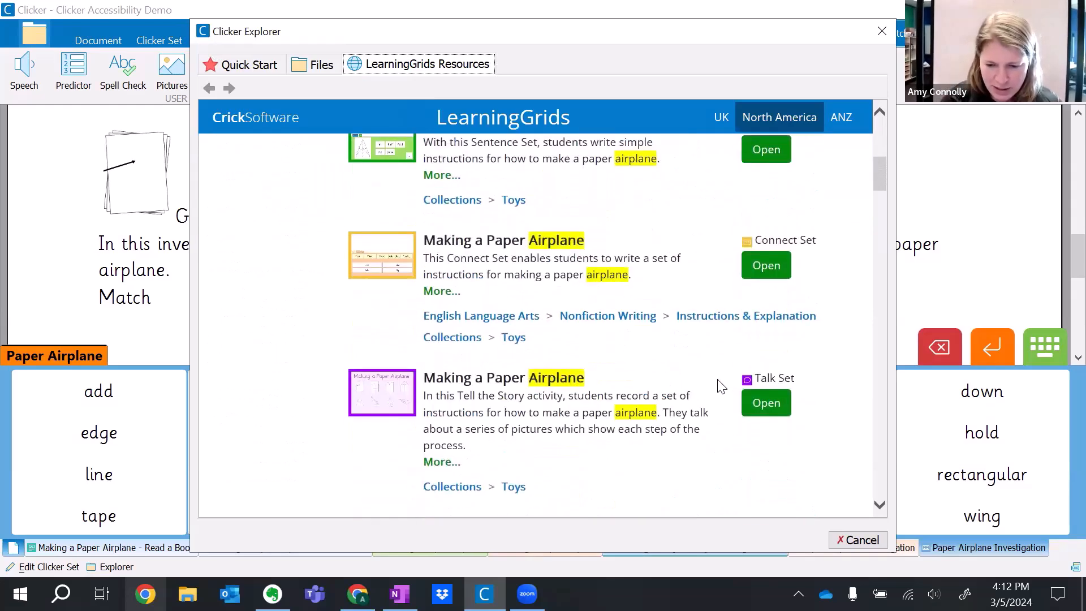
{"action": "left_click", "coordinate": [766, 315]}
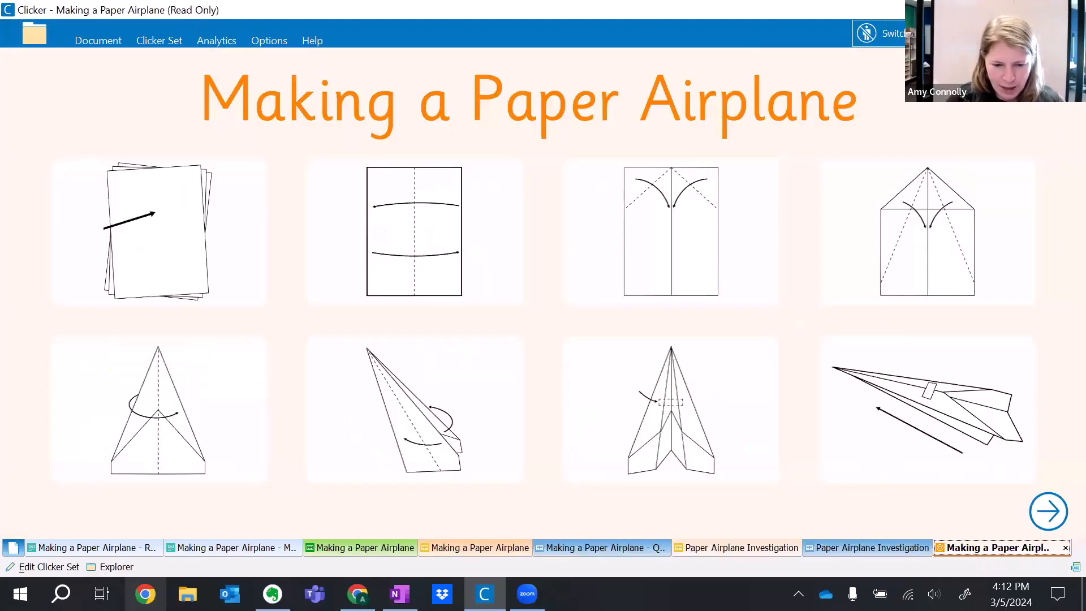
Reactivate Two Switches access, scan the pictures on the matching set's first page, and pause switch access.
{"action": "left_click", "coordinate": [279, 40]}
{"action": "left_click", "coordinate": [272, 66]}
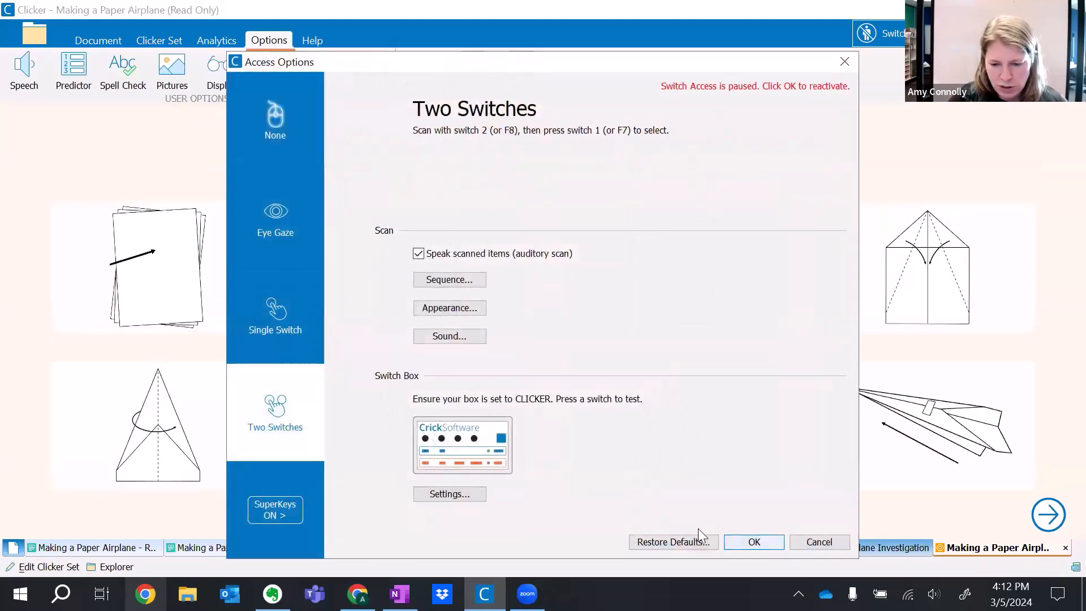
{"action": "left_click", "coordinate": [758, 543]}
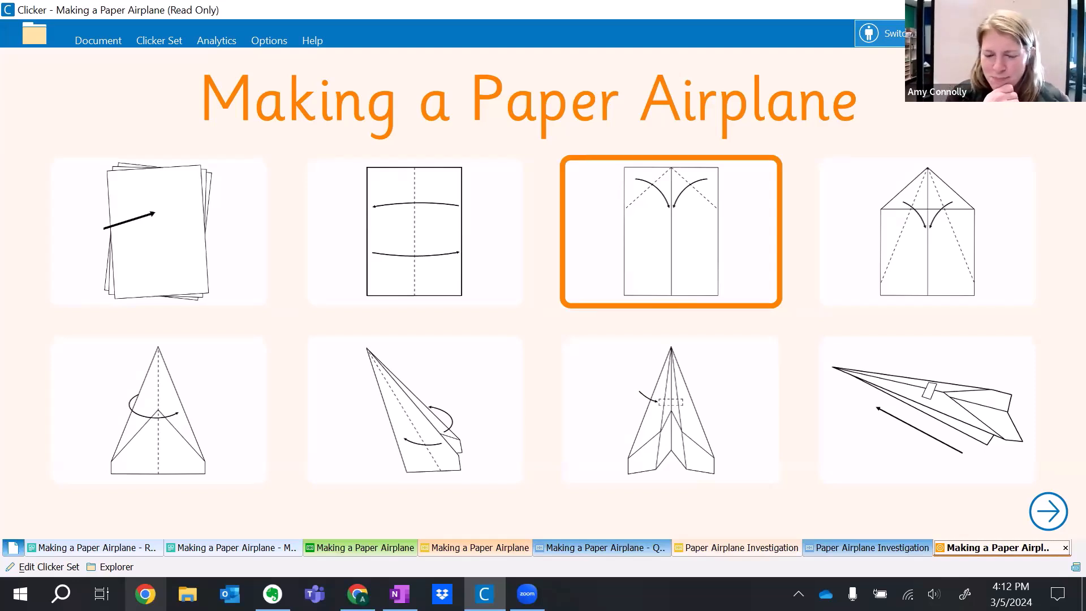
{"action": "left_click", "coordinate": [882, 33]}
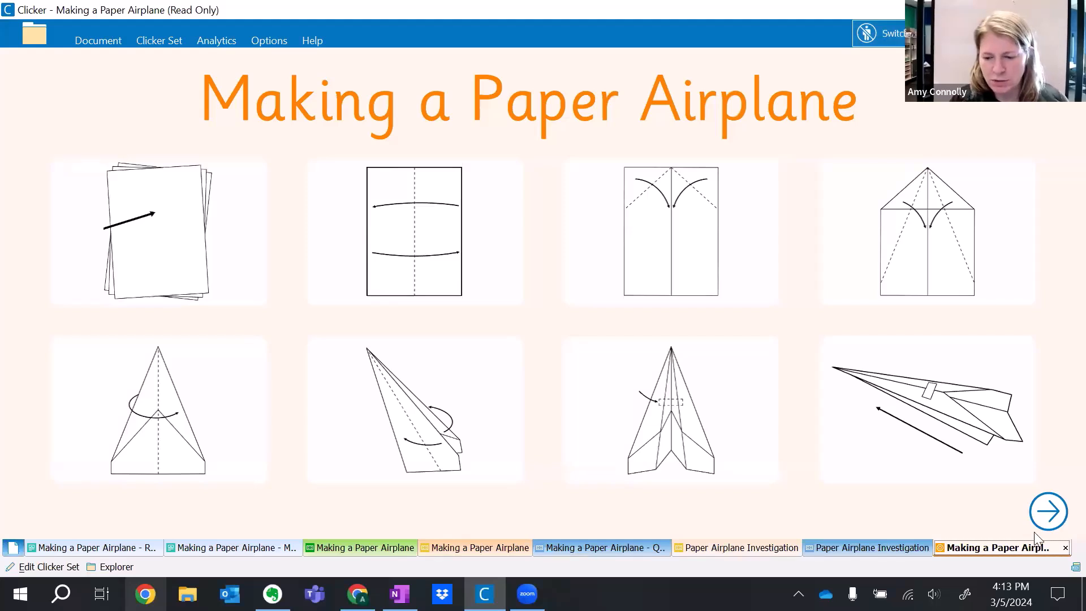
On the matching set's next page, resume switch access and select the stack-of-paper picture.
{"action": "left_click", "coordinate": [1049, 511]}
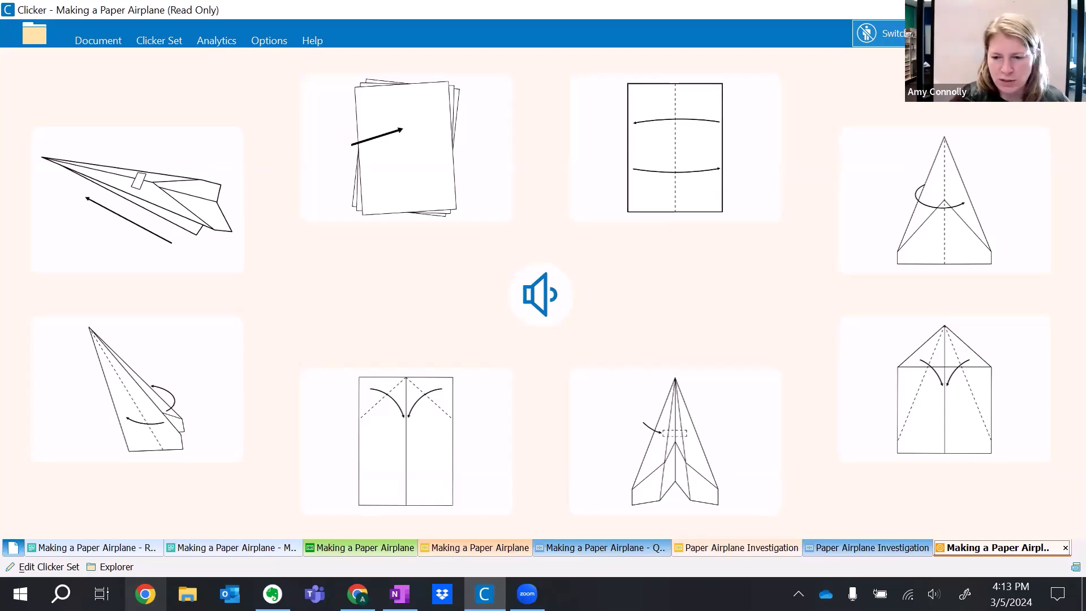
{"action": "key", "text": "F12"}
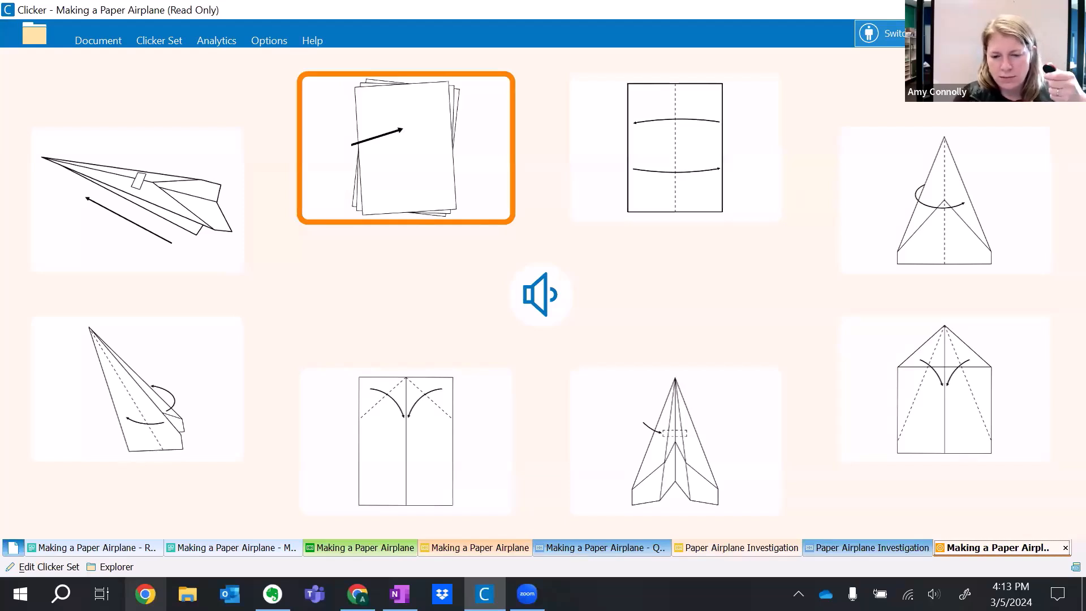
{"action": "key", "text": "space"}
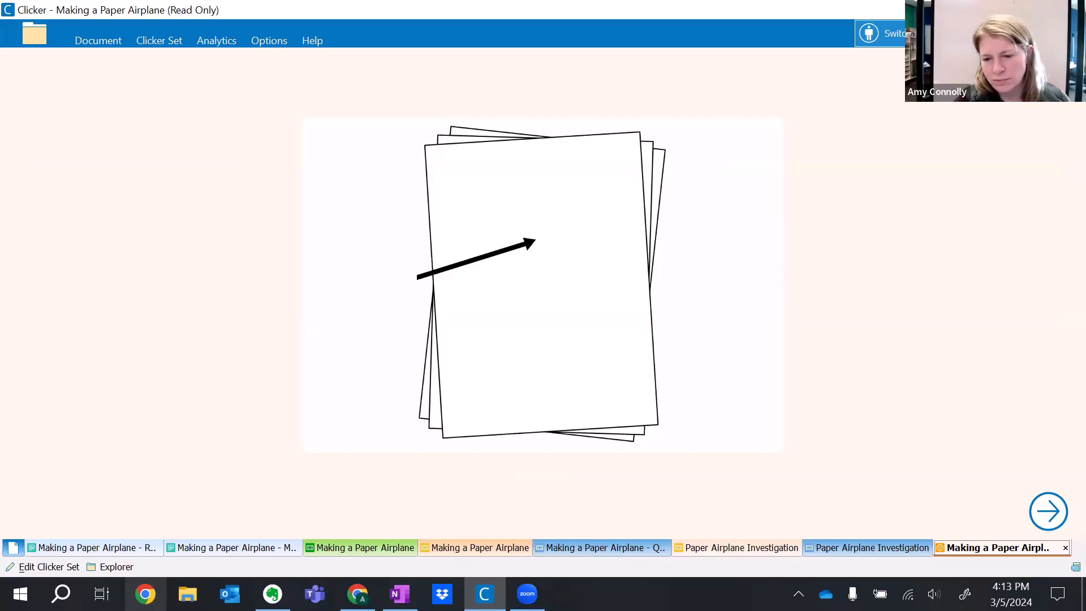
Pause switch access, advance to the matching set's next page, and select the picture of paper folded in half.
{"action": "key", "text": "Escape"}
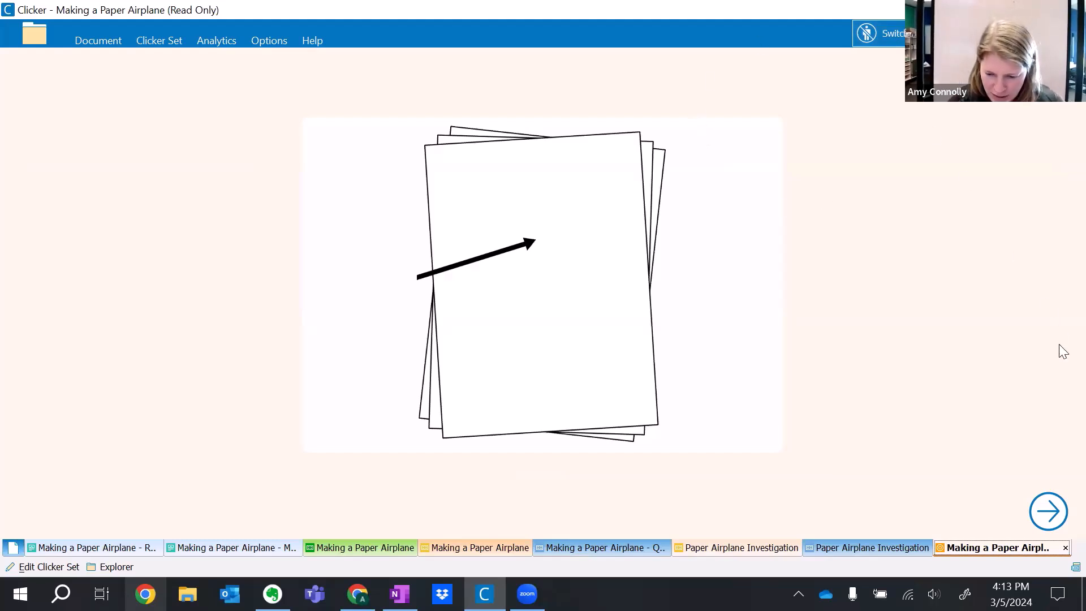
{"action": "left_click", "coordinate": [1049, 512]}
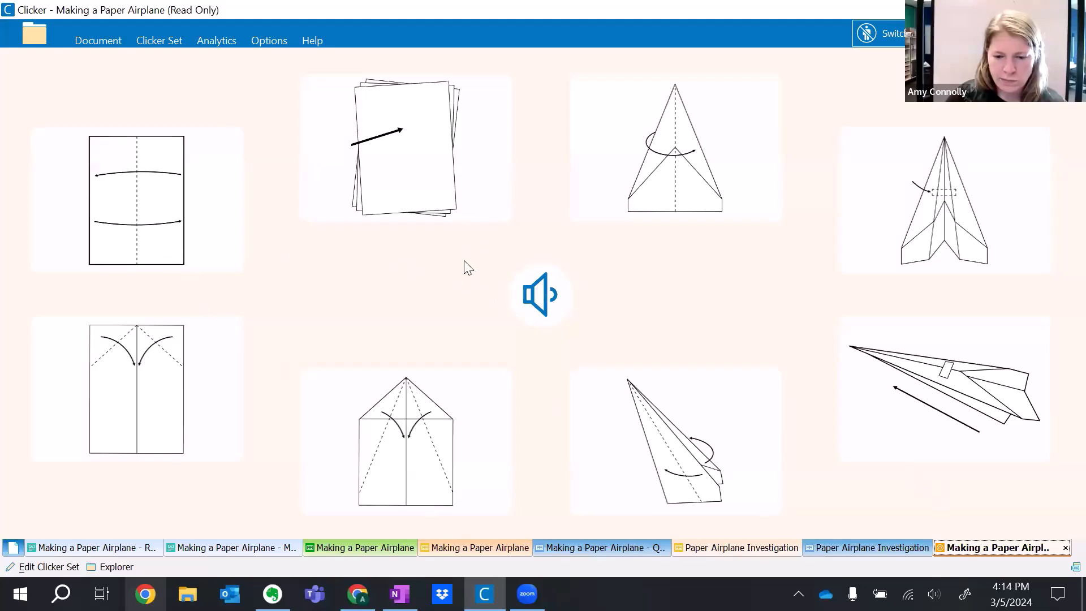
{"action": "left_click", "coordinate": [162, 181]}
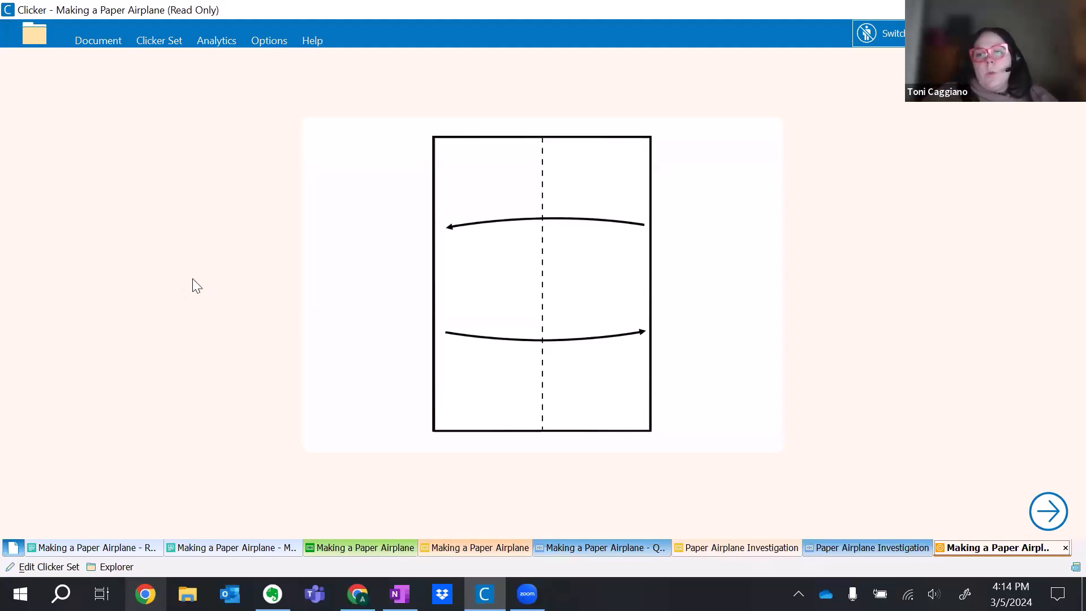
In the LearningGrids resources, clear the airplane search and filter all resources to Matching Sets.
{"action": "left_click", "coordinate": [35, 35]}
{"action": "left_click", "coordinate": [412, 64]}
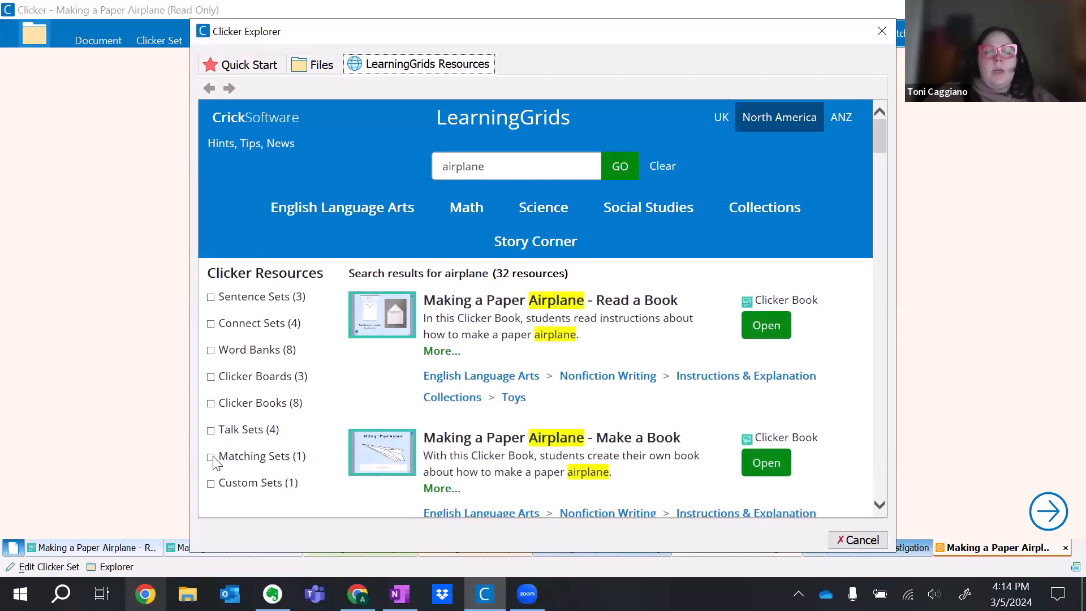
{"action": "left_click_drag", "start_coordinate": [503, 167], "coordinate": [361, 165]}
{"action": "key", "text": "BackSpace"}
{"action": "left_click", "coordinate": [614, 172]}
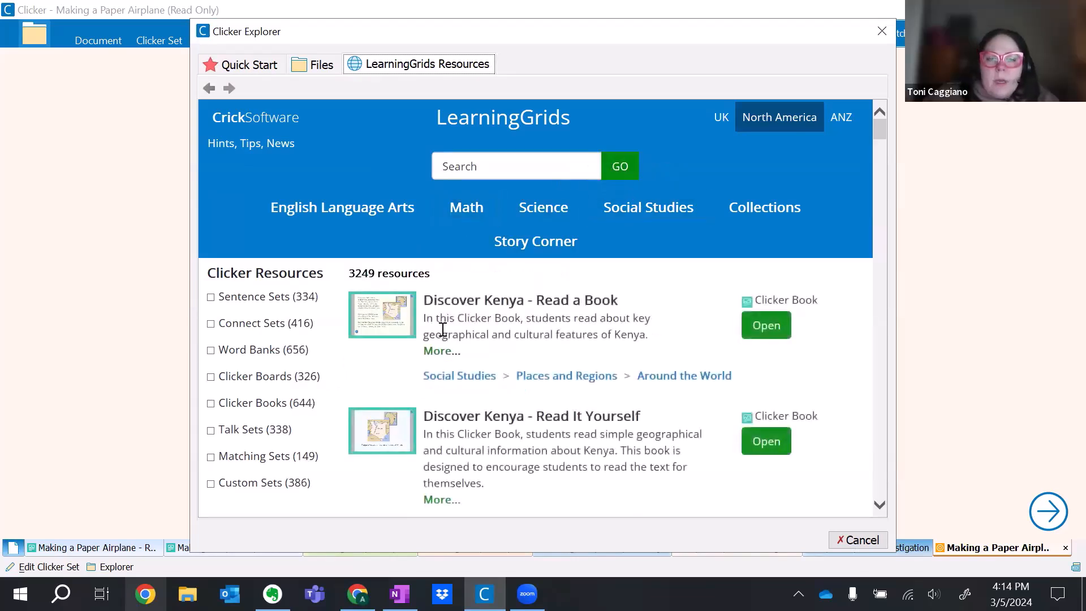
{"action": "left_click", "coordinate": [211, 456]}
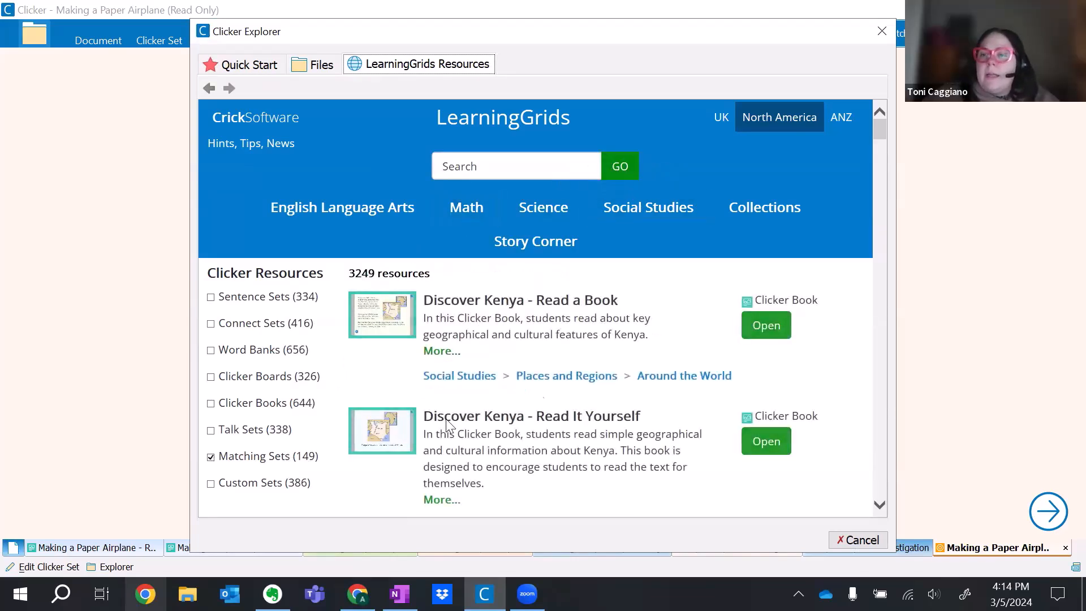
Browse the available matching sets, from Making a Paper Airplane to Repeated Addition Using Arrays, and close Clicker Explorer.
{"action": "scroll", "coordinate": [486, 467], "scroll_direction": "down", "scroll_amount": 1}
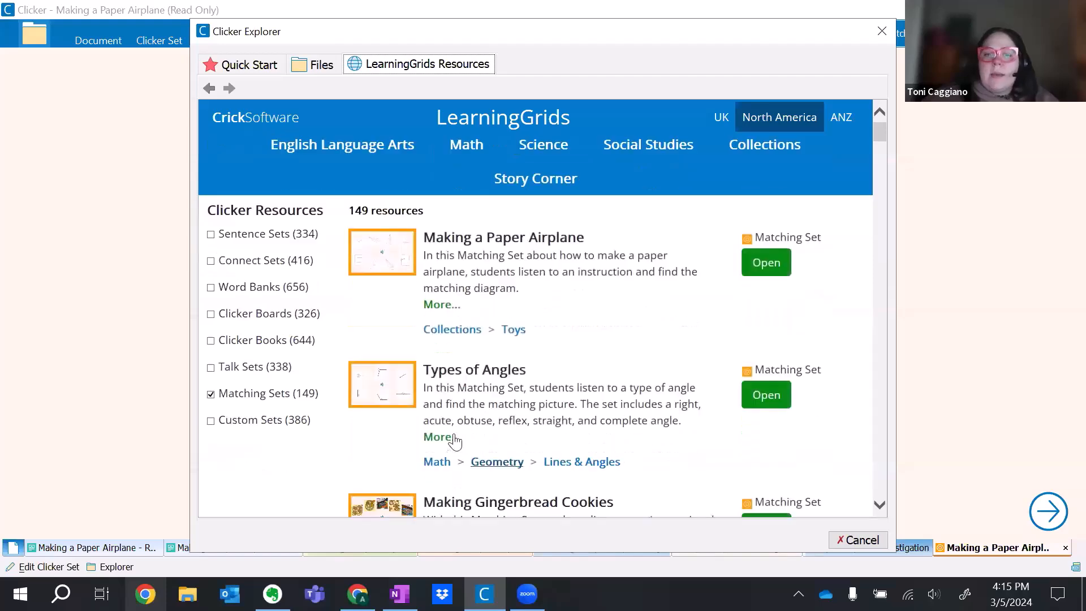
{"action": "scroll", "coordinate": [490, 413], "scroll_direction": "down", "scroll_amount": 2}
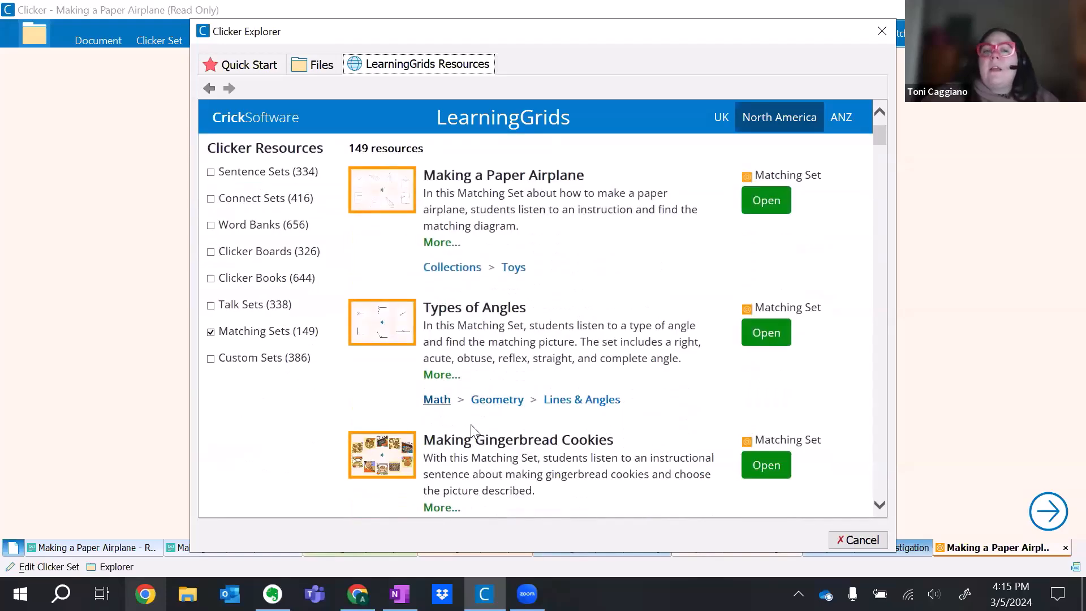
{"action": "scroll", "coordinate": [477, 428], "scroll_direction": "down", "scroll_amount": 1}
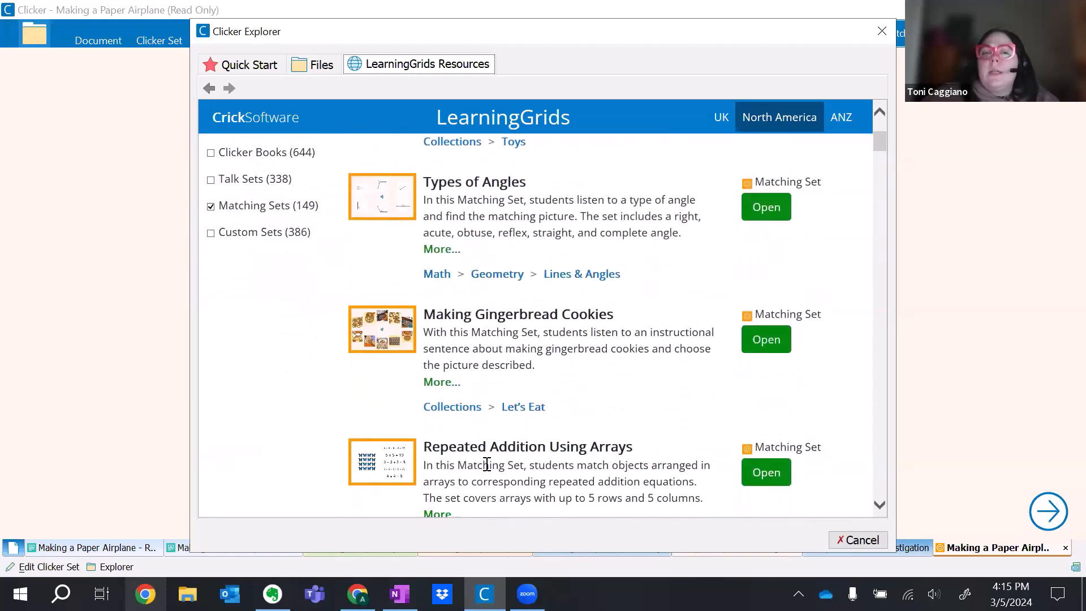
{"action": "scroll", "coordinate": [529, 430], "scroll_direction": "up", "scroll_amount": 2}
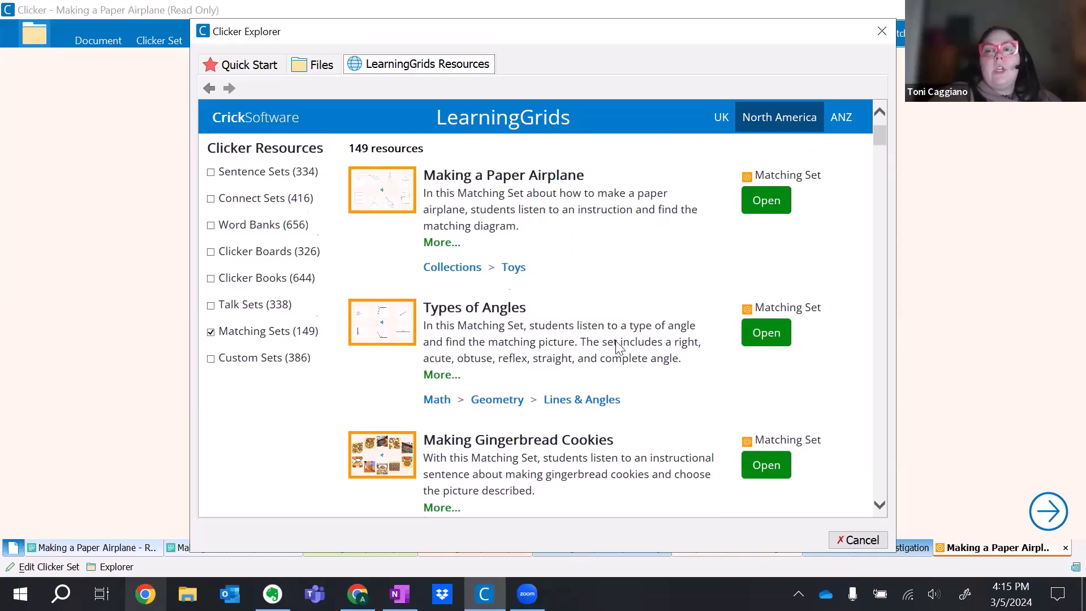
{"action": "scroll", "coordinate": [620, 346], "scroll_direction": "down", "scroll_amount": 2}
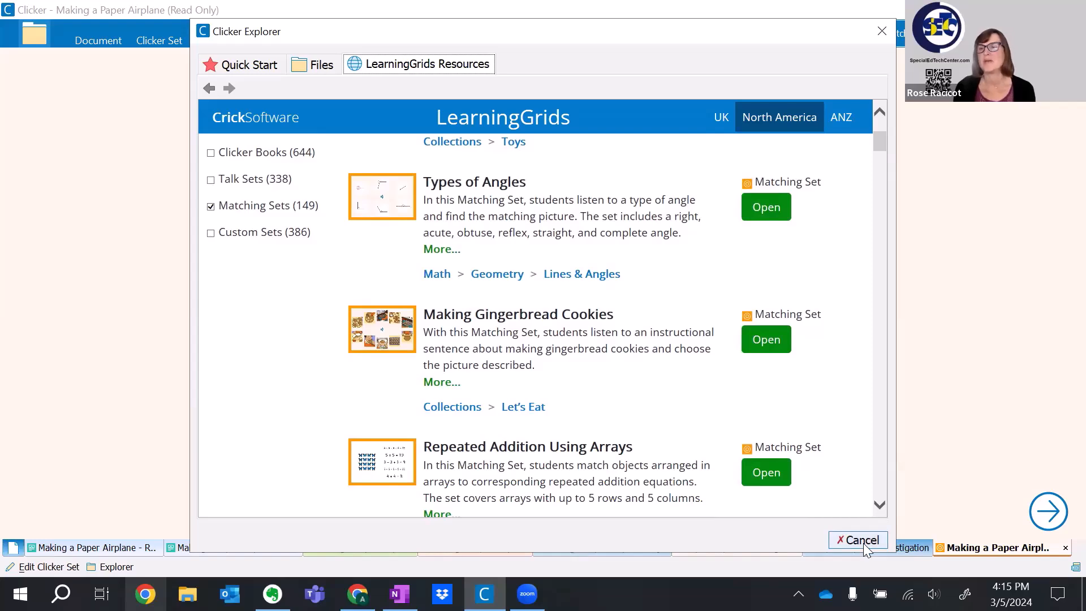
{"action": "scroll", "coordinate": [868, 541], "scroll_direction": "down", "scroll_amount": 1}
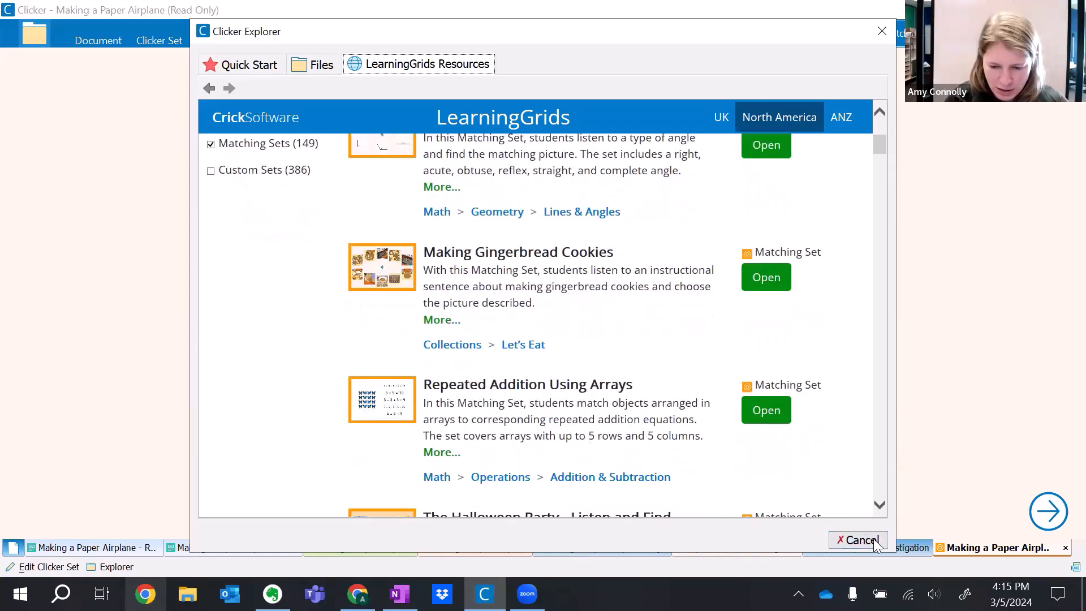
{"action": "left_click", "coordinate": [857, 540]}
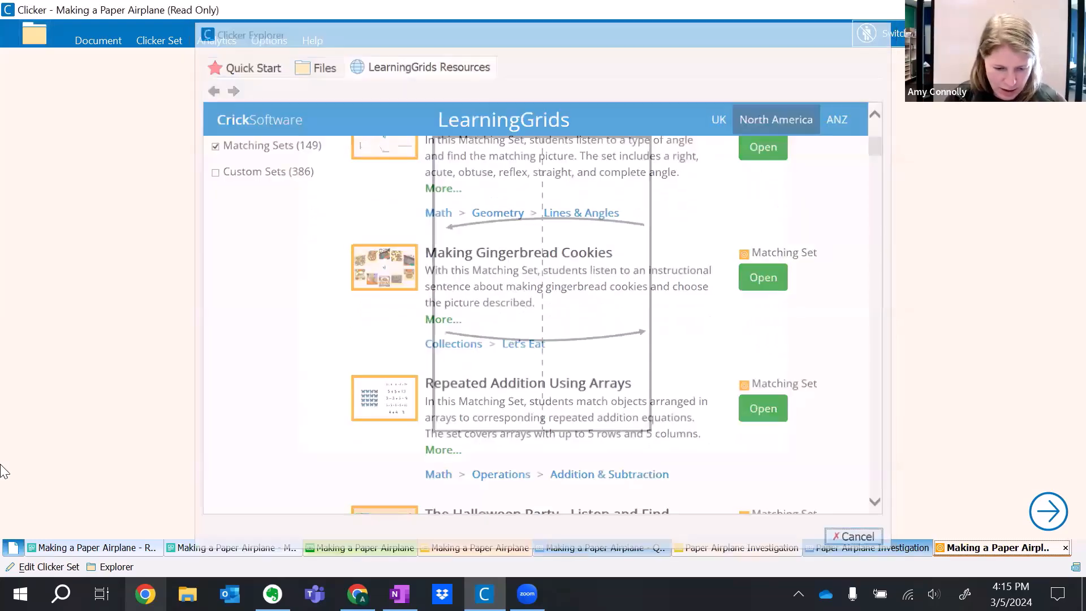
Return to the Clicker Accessibility Demo document and review its outline of Clicker Books and Clicker Writing Sets.
{"action": "left_click", "coordinate": [14, 547]}
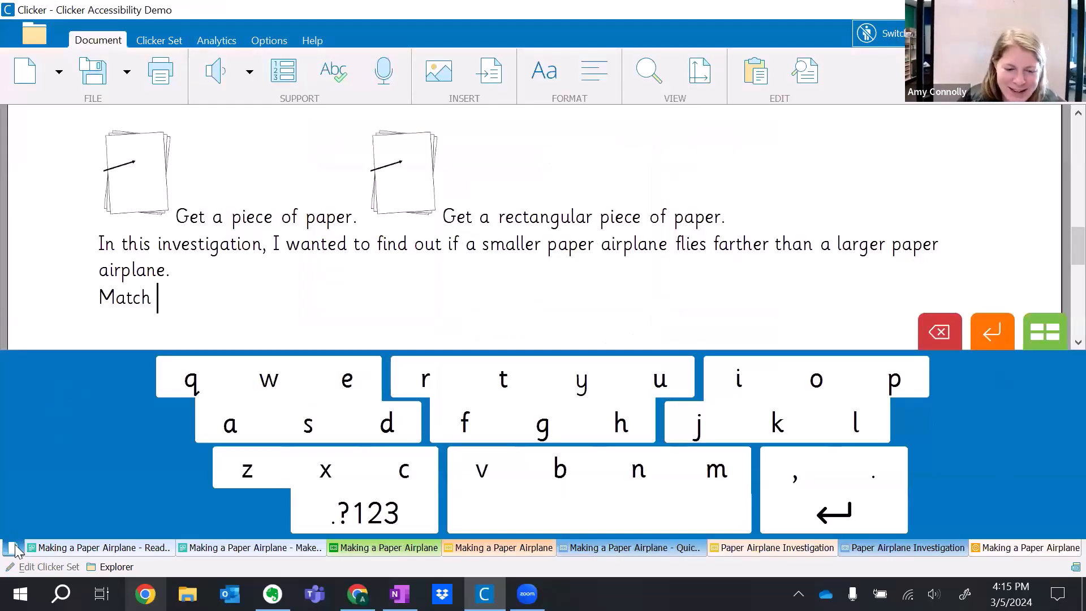
{"action": "scroll", "coordinate": [221, 232], "scroll_direction": "up", "scroll_amount": 10}
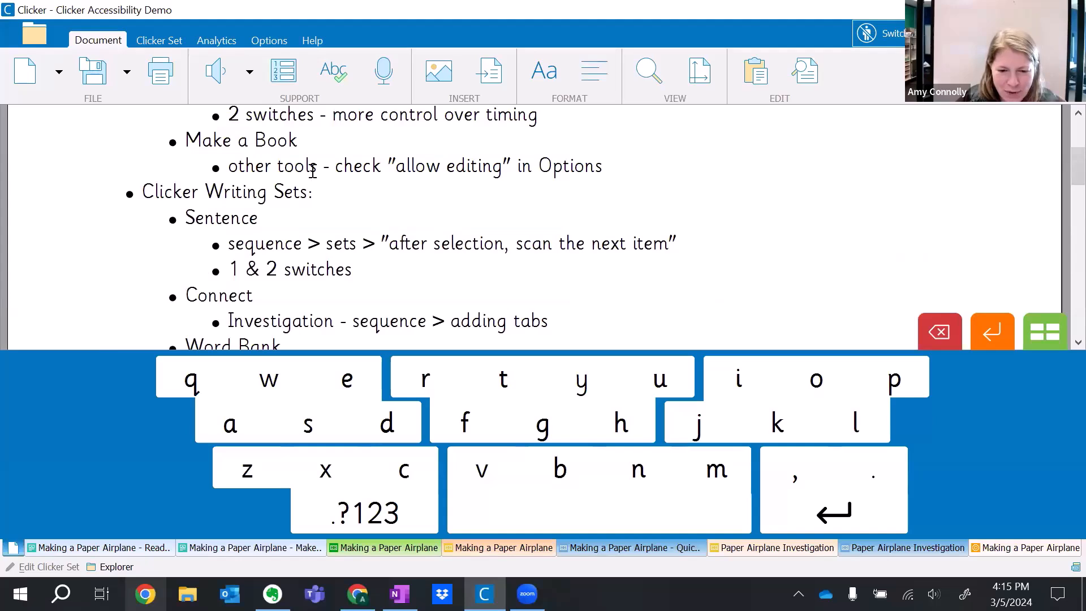
{"action": "scroll", "coordinate": [311, 170], "scroll_direction": "up", "scroll_amount": 2}
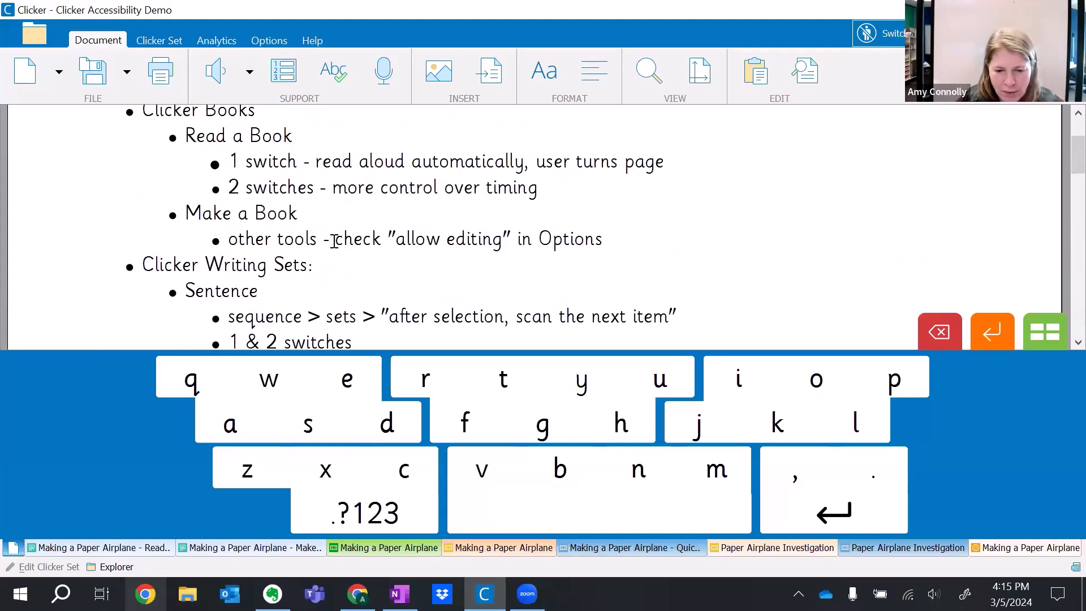
{"action": "scroll", "coordinate": [367, 211], "scroll_direction": "down", "scroll_amount": 2}
{"action": "scroll", "coordinate": [387, 261], "scroll_direction": "down", "scroll_amount": 1}
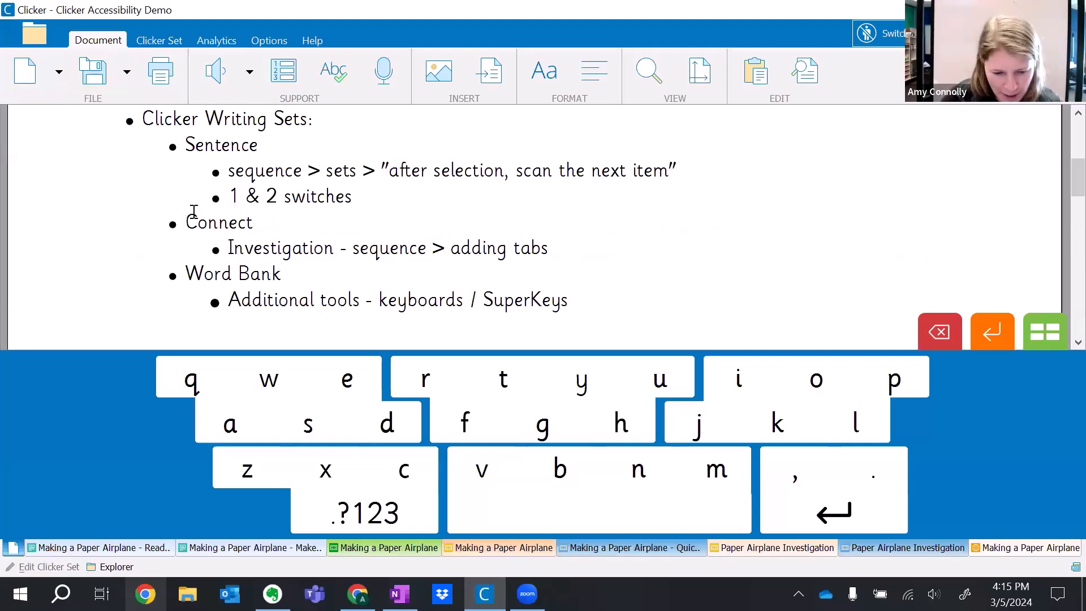
{"action": "scroll", "coordinate": [353, 279], "scroll_direction": "down", "scroll_amount": 1}
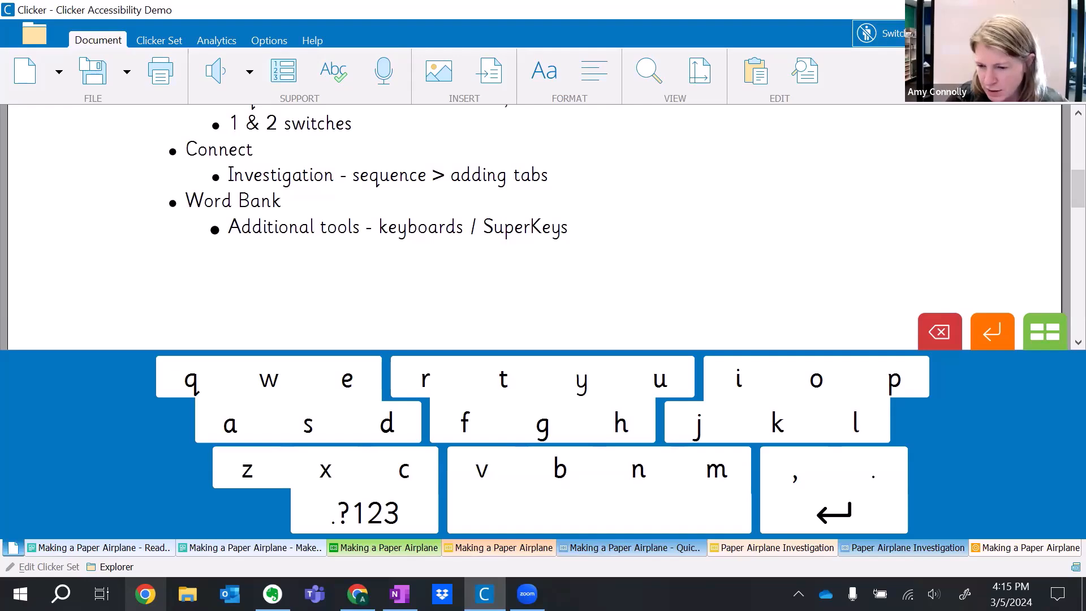
Switch to the Clicker Accessibility Tips & Options presentation in Google Slides, select slide 21 on design hacks, and open the slideshow options.
{"action": "left_click", "coordinate": [987, 9]}
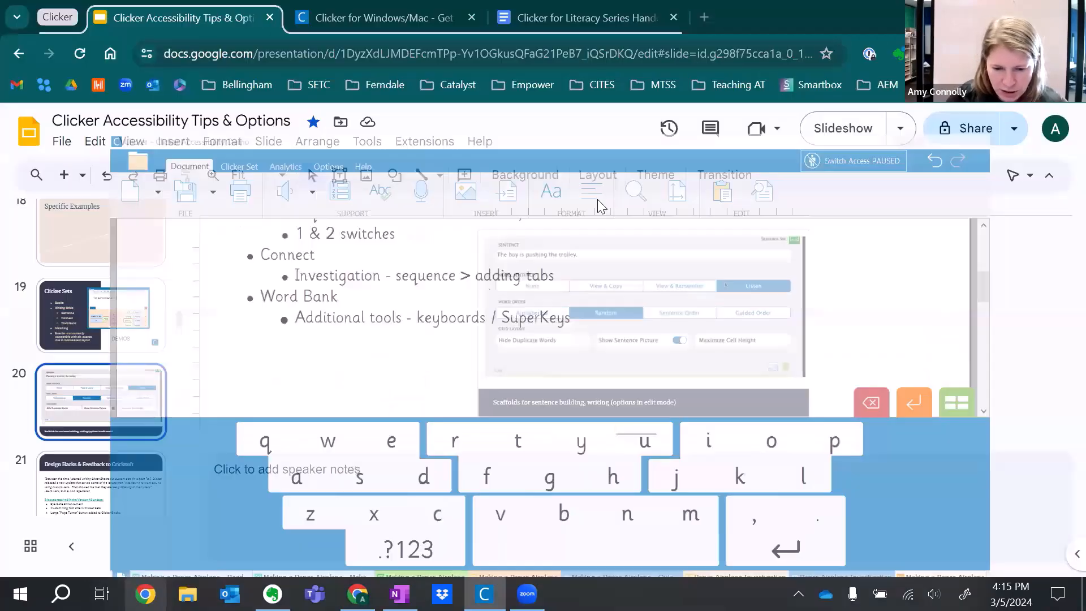
{"action": "scroll", "coordinate": [115, 441], "scroll_direction": "down", "scroll_amount": 1}
{"action": "left_click", "coordinate": [113, 405]}
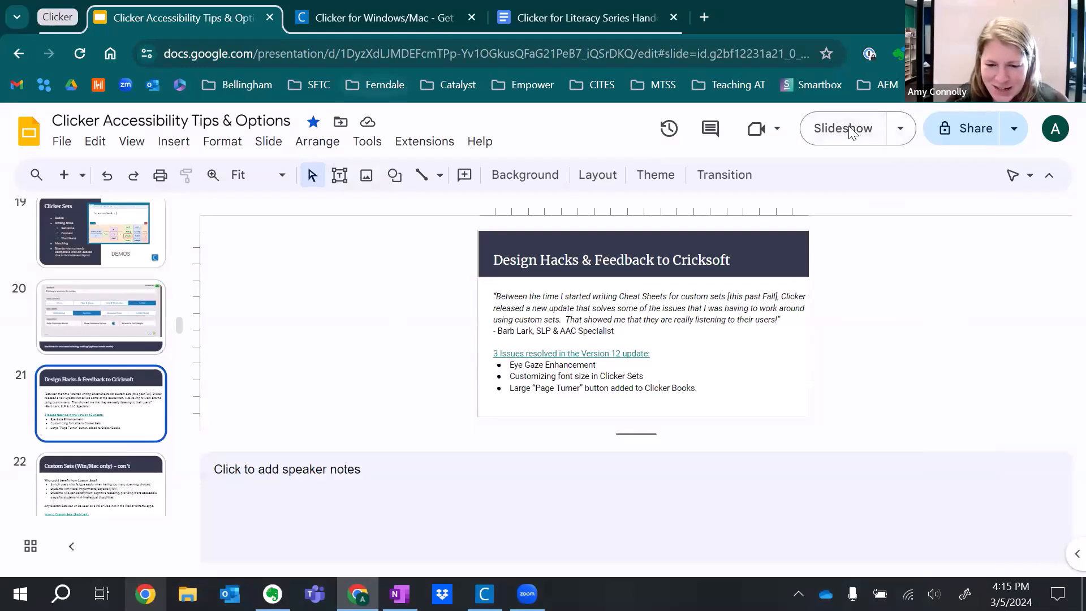
{"action": "left_click", "coordinate": [900, 129]}
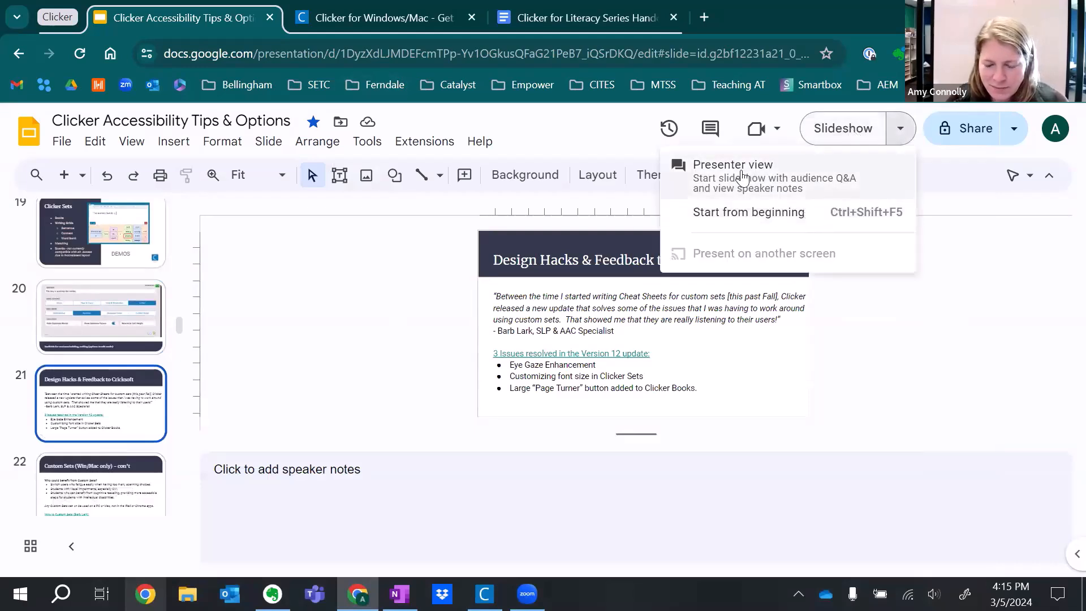